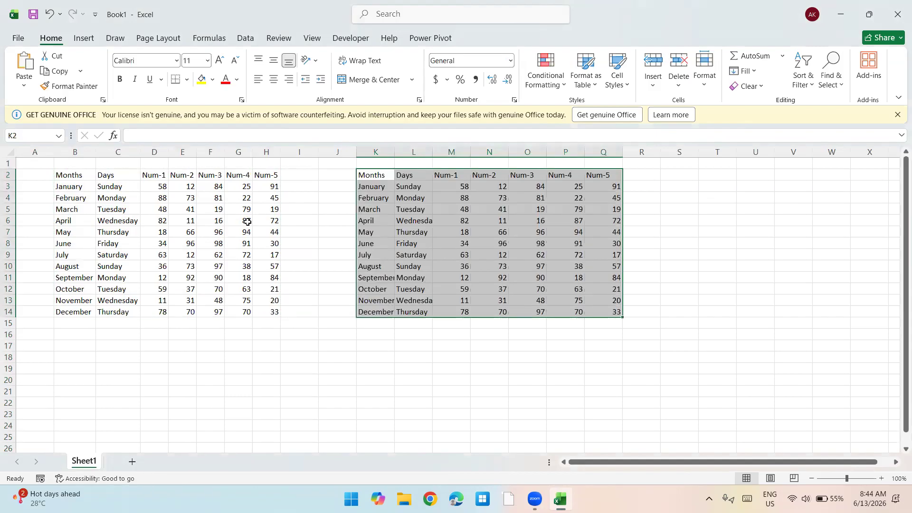
Step: Clear the contents of L3:Q14 in the copied table, leaving its months and headers
{"action": "key", "text": "Right"}
{"action": "key", "text": "ctrl+shift+End"}
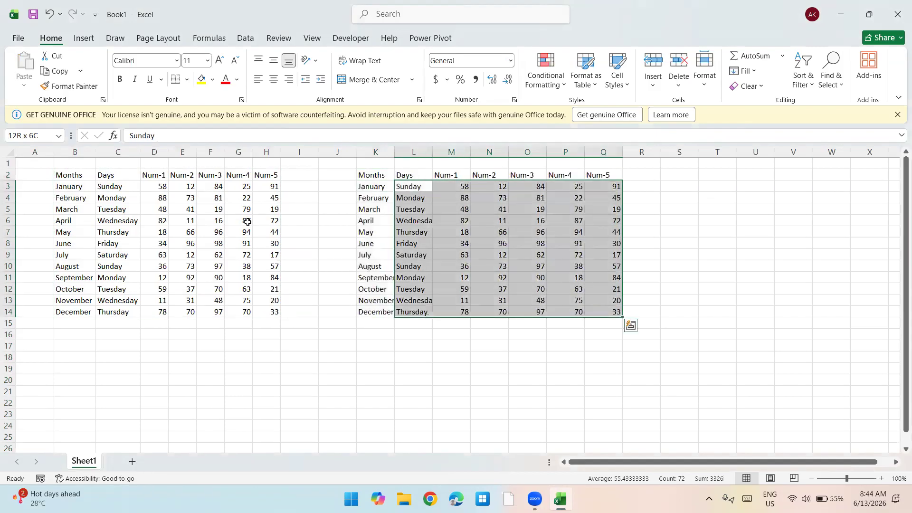
{"action": "key", "text": "Delete"}
Step: Sort only the months in K3:K14 alphabetically from A to Z, without expanding the selection
{"action": "key", "text": "Left"}
{"action": "key", "text": "ctrl+shift+Down"}
{"action": "key", "text": "alt"}
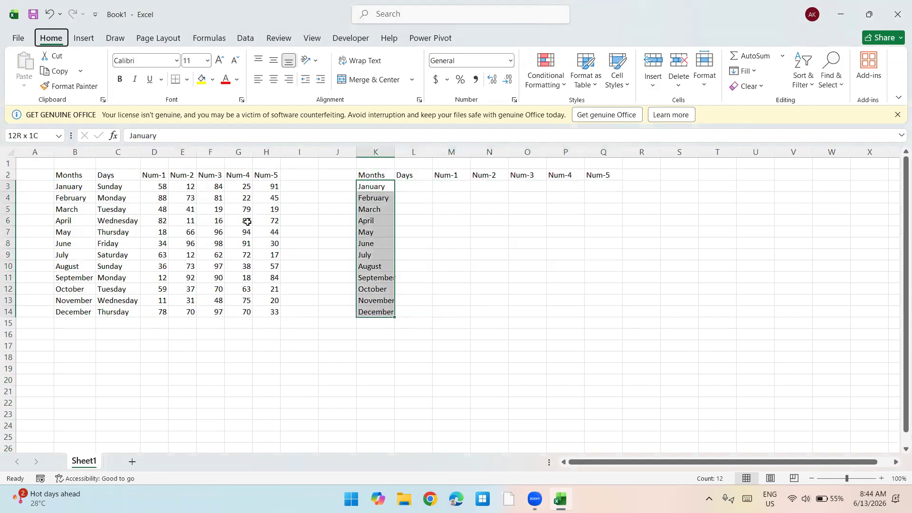
{"action": "key", "text": "h"}
{"action": "key", "text": "s"}
{"action": "key", "text": "s"}
{"action": "key", "text": "alt+c"}
{"action": "key", "text": "Return"}
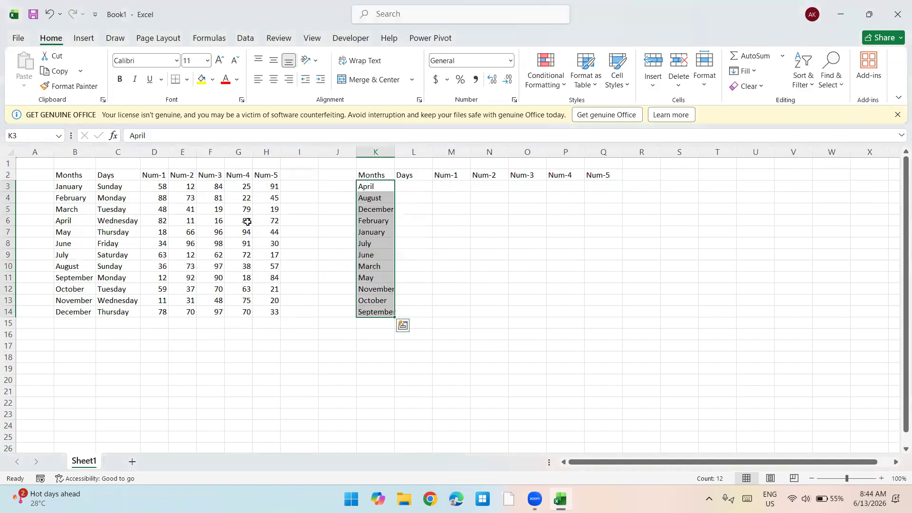
Step: Enter =INDEX($B$2:$H$14,5,2) in L3 to return April's day from the source table
{"action": "key", "text": "Right"}
{"action": "type", "text": "=INDEX("}
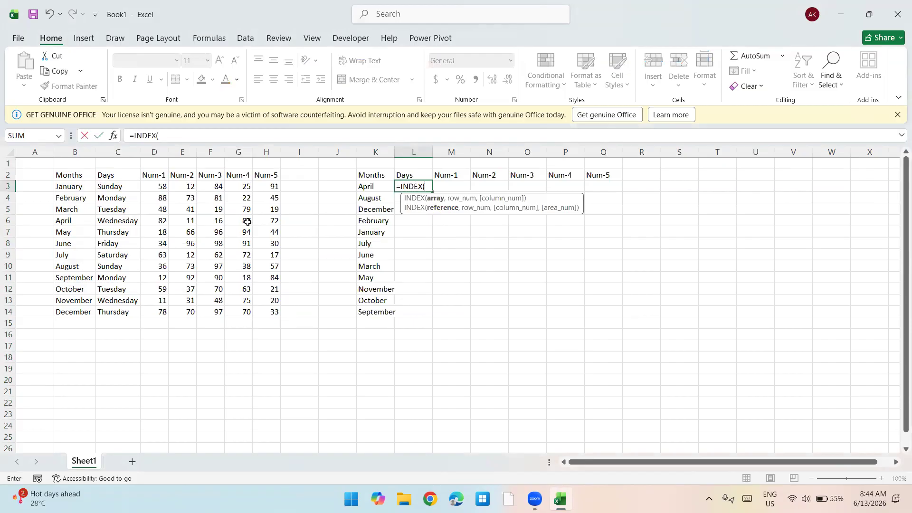
{"action": "key", "text": "Left"}
{"action": "key", "text": "ctrl+Left"}
{"action": "key", "text": "ctrl+Left"}
{"action": "key", "text": "Up"}
{"action": "key", "text": "ctrl+shift+Right"}
{"action": "key", "text": "ctrl+shift+Down"}
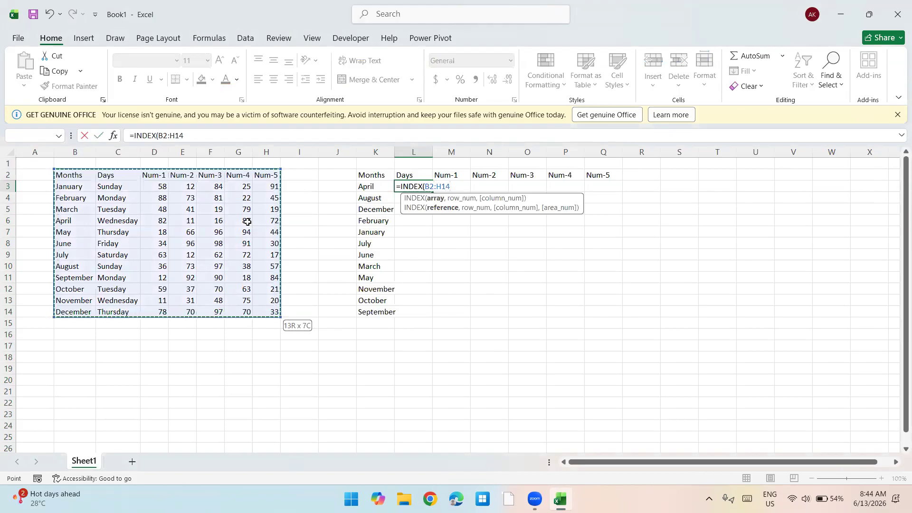
{"action": "key", "text": "F4"}
{"action": "type", "text": ",5"}
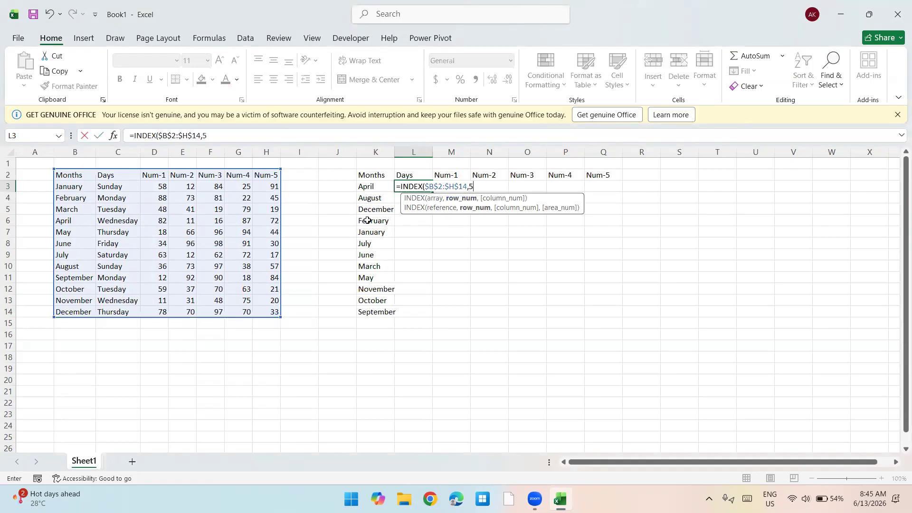
{"action": "type", "text": ","}
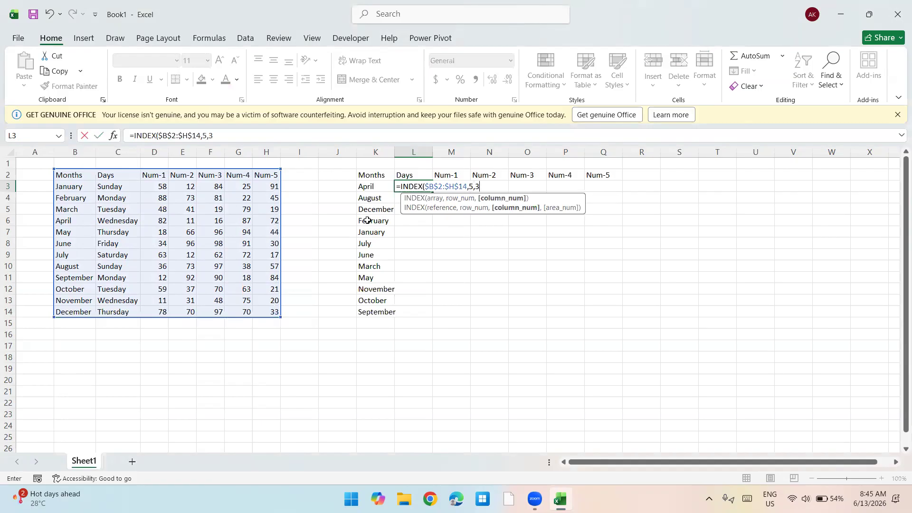
{"action": "type", "text": "2)"}
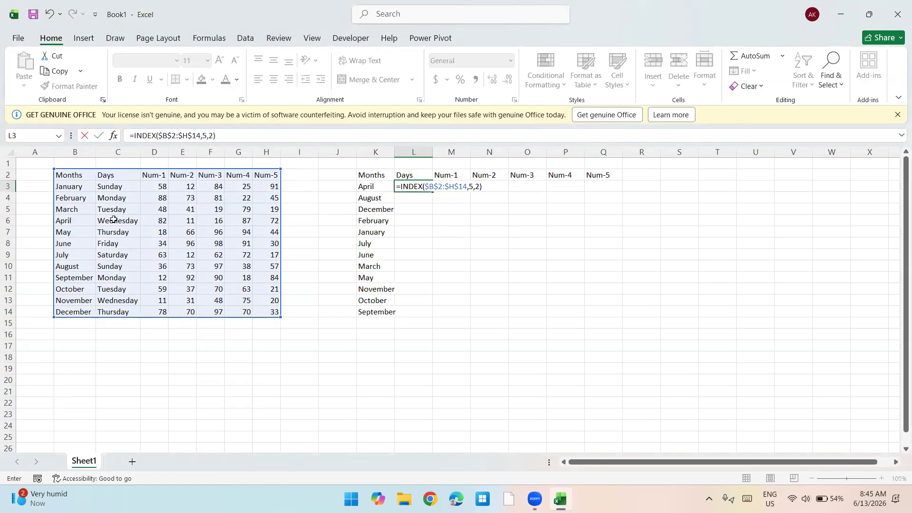
{"action": "key", "text": "Return"}
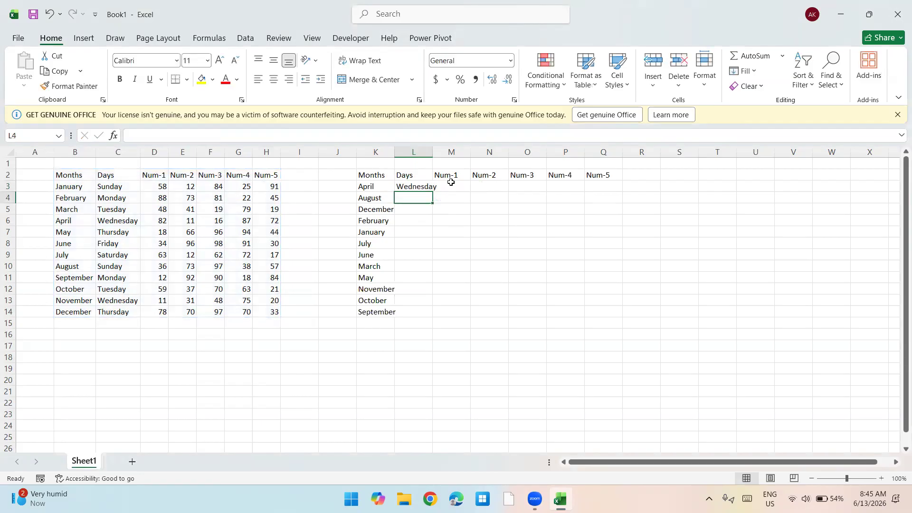
Step: Enter =MATCH($K3,$B$2:$B$14,0) in J3 to find the month's row position in the source table
{"action": "key", "text": "Up"}
{"action": "key", "text": "Left"}
{"action": "key", "text": "Left"}
{"action": "type", "text": "=mat"}
{"action": "key", "text": "Tab"}
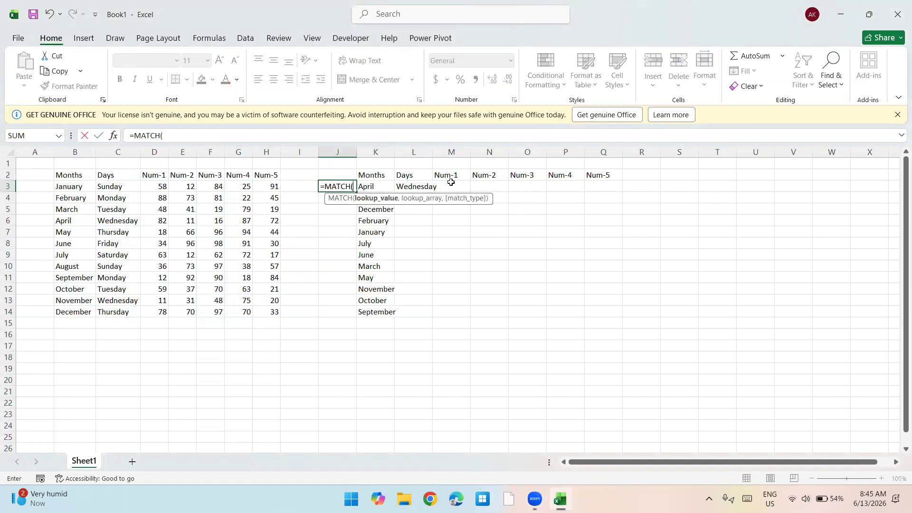
{"action": "key", "text": "Right"}
{"action": "key", "text": "F4"}
{"action": "key", "text": "F4"}
{"action": "key", "text": "F4"}
{"action": "type", "text": ","}
{"action": "key", "text": "Left"}
{"action": "key", "text": "Left"}
{"action": "key", "text": "Left"}
{"action": "key", "text": "Left"}
{"action": "key", "text": "Left"}
{"action": "key", "text": "Left"}
{"action": "key", "text": "Left"}
{"action": "key", "text": "Left"}
{"action": "key", "text": "Up"}
{"action": "key", "text": "ctrl+shift+Down"}
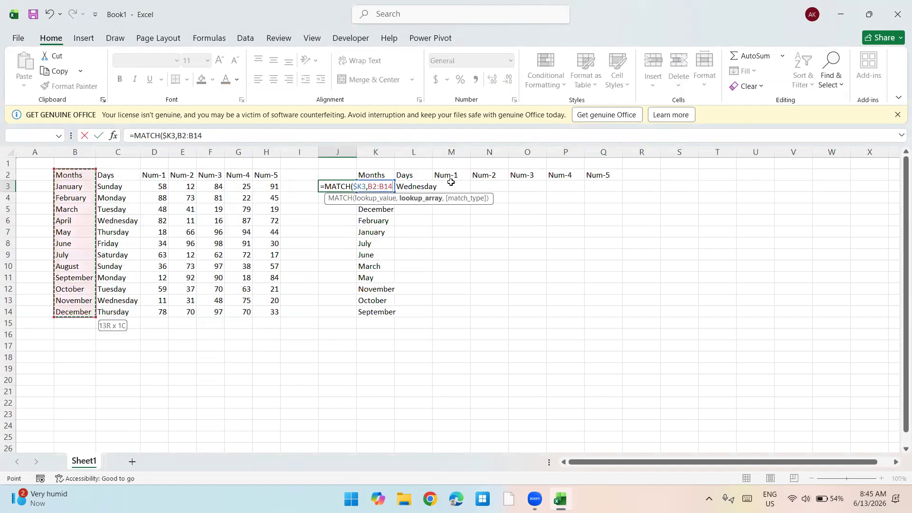
{"action": "key", "text": "F4"}
{"action": "type", "text": ",0"}
{"action": "key", "text": "Return"}
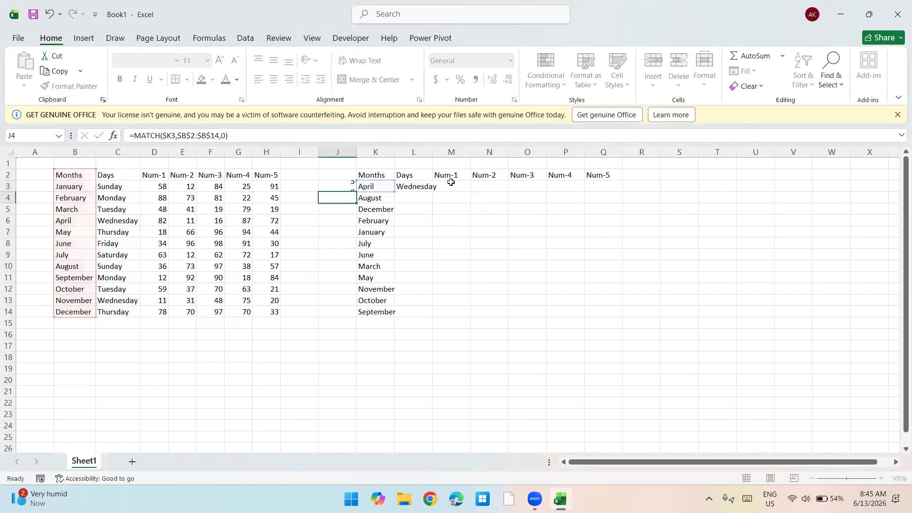
Step: Copy the MATCH formula from J3 down to J14 for all the months
{"action": "key", "text": "Up"}
{"action": "key", "text": "ctrl+c"}
{"action": "key", "text": "Right"}
{"action": "key", "text": "ctrl+Down"}
{"action": "key", "text": "Left"}
{"action": "key", "text": "ctrl+shift+Up"}
{"action": "key", "text": "ctrl+v"}
Step: Enter an exact MATCH formula in K1 that finds the header in K2 within the source table's fixed header row
{"action": "key", "text": "Right"}
{"action": "key", "text": "Up"}
{"action": "key", "text": "Up"}
{"action": "type", "text": "=mat"}
{"action": "key", "text": "Tab"}
{"action": "key", "text": "Down"}
{"action": "type", "text": ","}
{"action": "key", "text": "ctrl+Left"}
{"action": "key", "text": "Down"}
{"action": "key", "text": "Right"}
{"action": "key", "text": "ctrl+shift+Right"}
{"action": "key", "text": "F4"}
{"action": "type", "text": ","}
{"action": "key", "text": "Down"}
{"action": "key", "text": "Tab"}
{"action": "key", "text": "Return"}
Step: Copy the column-position MATCH formula from K1 across to Q1
{"action": "key", "text": "Up"}
{"action": "key", "text": "ctrl+c"}
{"action": "key", "text": "Down"}
{"action": "key", "text": "ctrl+Right"}
{"action": "key", "text": "Up"}
{"action": "key", "text": "ctrl+shift+Left"}
{"action": "key", "text": "Return"}
Step: Replace the fixed row number in L3's INDEX formula with MATCH($K3,$B$2:$B$14,0)
{"action": "key", "text": "Down"}
{"action": "key", "text": "Right"}
{"action": "key", "text": "Left"}
{"action": "key", "text": "ctrl+c"}
{"action": "key", "text": "Left"}
{"action": "key", "text": "Left"}
{"action": "key", "text": "Left"}
{"action": "key", "text": "Left"}
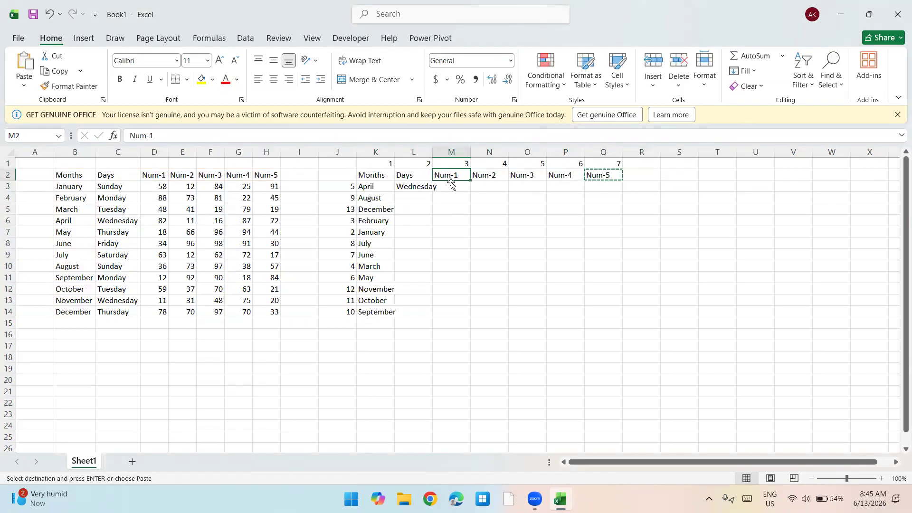
{"action": "key", "text": "Down"}
{"action": "key", "text": "Left"}
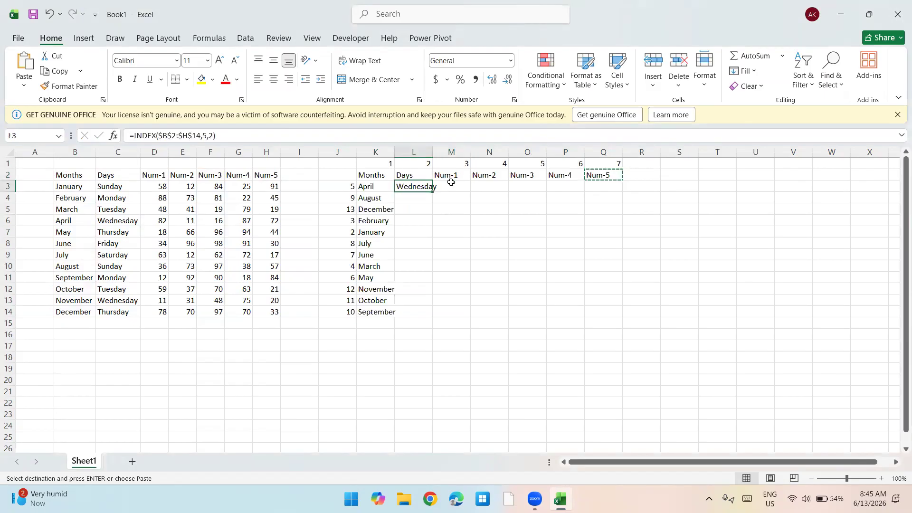
{"action": "key", "text": "F2"}
{"action": "key", "text": "Left"}
{"action": "key", "text": "Left"}
{"action": "key", "text": "Left"}
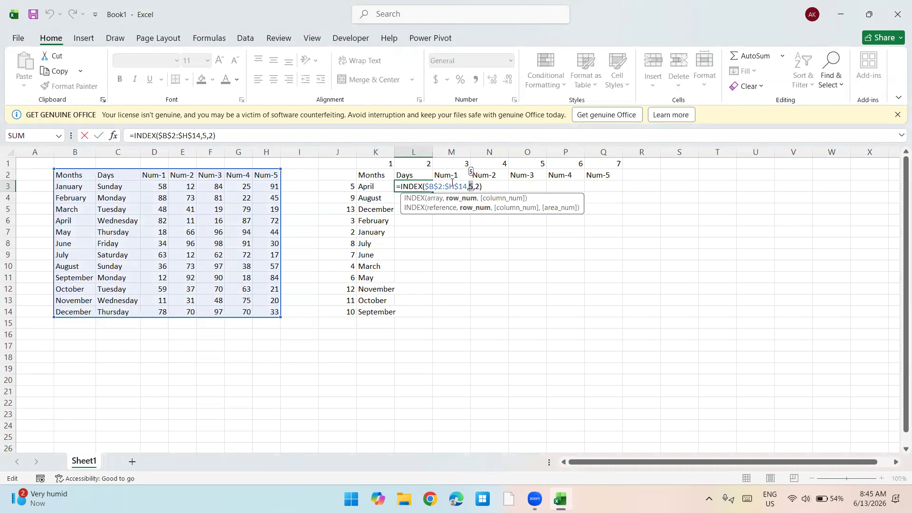
{"action": "key", "text": "BackSpace"}
{"action": "type", "text": "MATCH("}
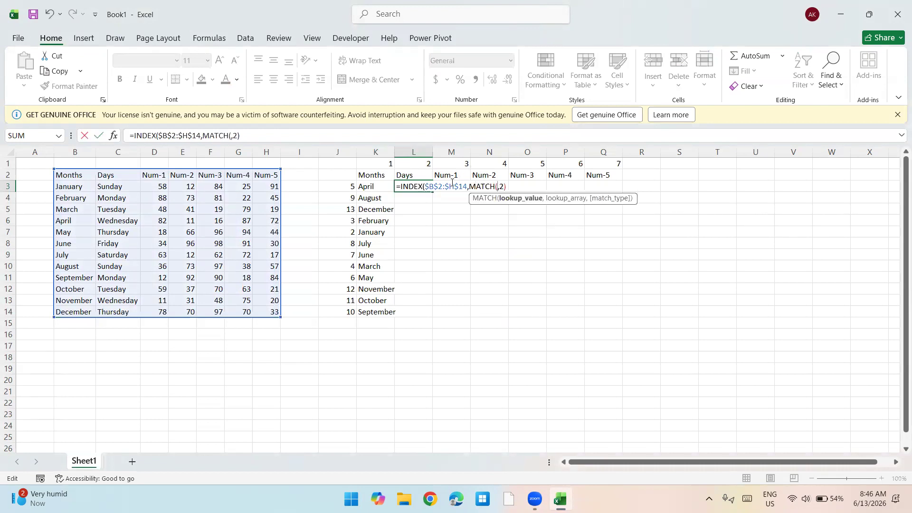
{"action": "key", "text": "F2"}
{"action": "key", "text": "Left"}
{"action": "key", "text": "F4"}
{"action": "key", "text": "F4"}
{"action": "key", "text": "F4"}
{"action": "type", "text": ","}
{"action": "key", "text": "Left"}
{"action": "key", "text": "Left"}
{"action": "key", "text": "Left"}
{"action": "key", "text": "Left"}
{"action": "key", "text": "ctrl+Left"}
{"action": "key", "text": "Up"}
{"action": "key", "text": "ctrl+shift+Down"}
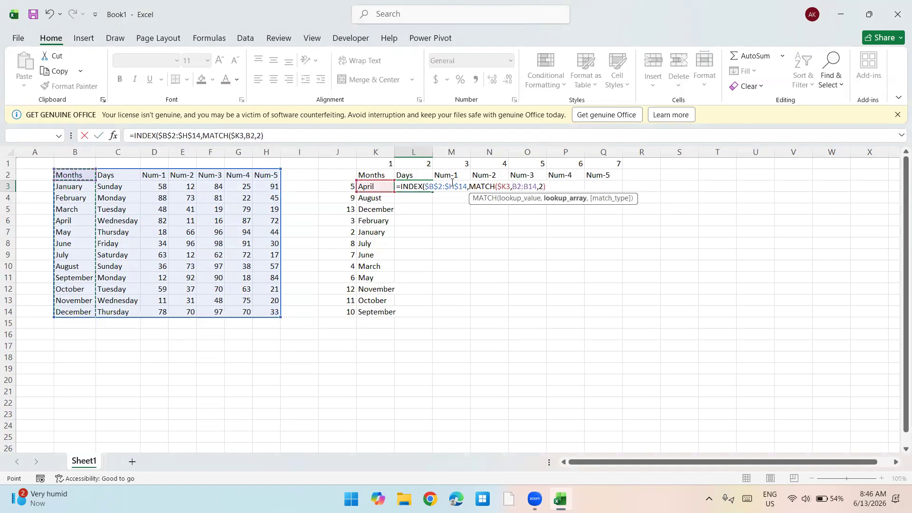
{"action": "key", "text": "F4"}
{"action": "type", "text": ",0)"}
{"action": "key", "text": "Return"}
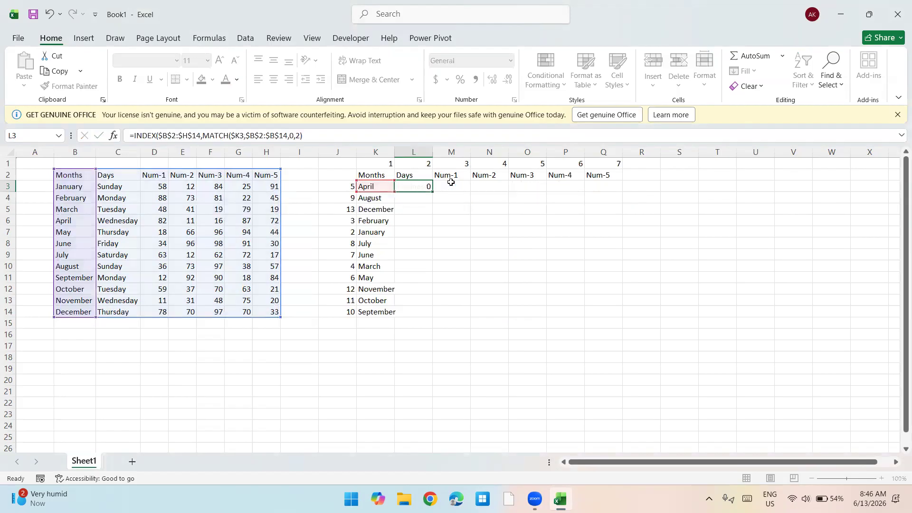
Step: Fill the INDEX and MATCH formula from L3 down to L14
{"action": "key", "text": "Up"}
{"action": "key", "text": "Left"}
{"action": "key", "text": "ctrl+Down"}
{"action": "key", "text": "Right"}
{"action": "key", "text": "ctrl+shift+Up"}
{"action": "key", "text": "ctrl+d"}
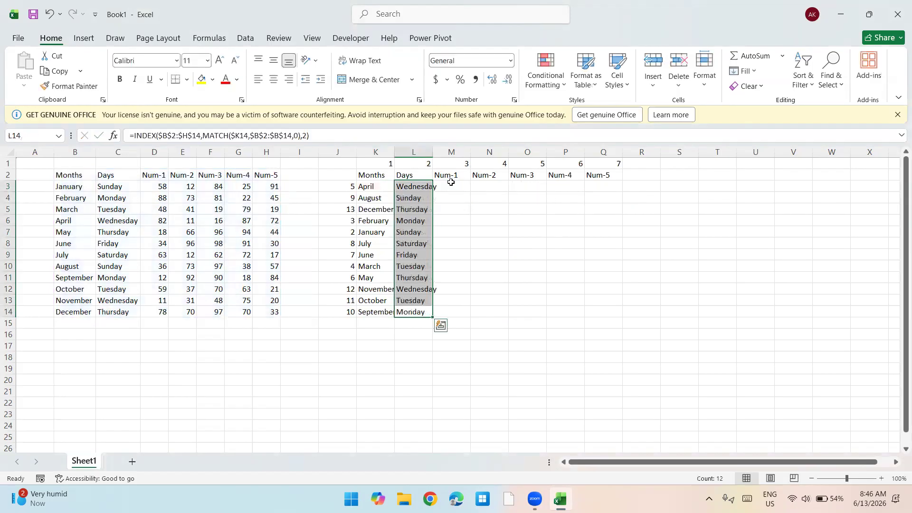
Step: Replace the fixed column number in L3's INDEX formula with MATCH(L$2,$B$2:$H$2,0)
{"action": "left_click", "coordinate": [450, 181]}
{"action": "key", "text": "Down"}
{"action": "key", "text": "Left"}
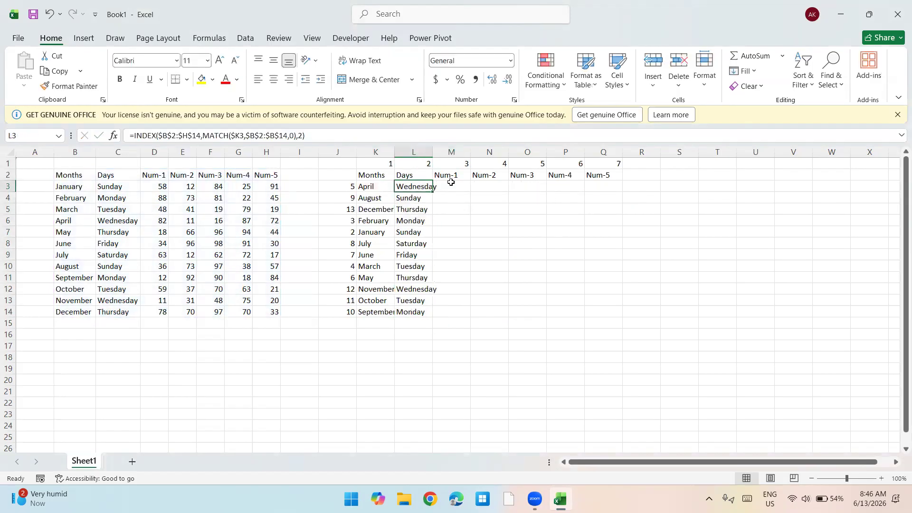
{"action": "key", "text": "F2"}
{"action": "key", "text": "Left"}
{"action": "type", "text": "MATCH("}
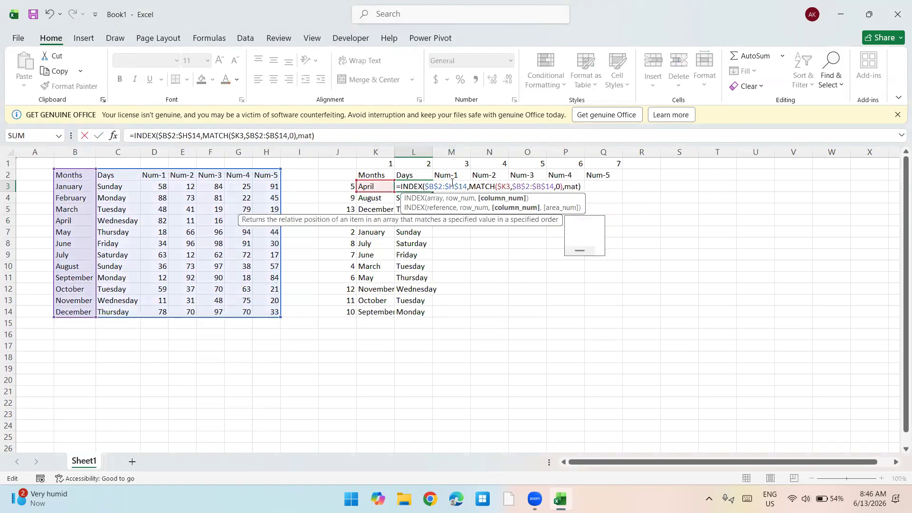
{"action": "key", "text": "Tab"}
{"action": "key", "text": "Right"}
{"action": "key", "text": "BackSpace"}
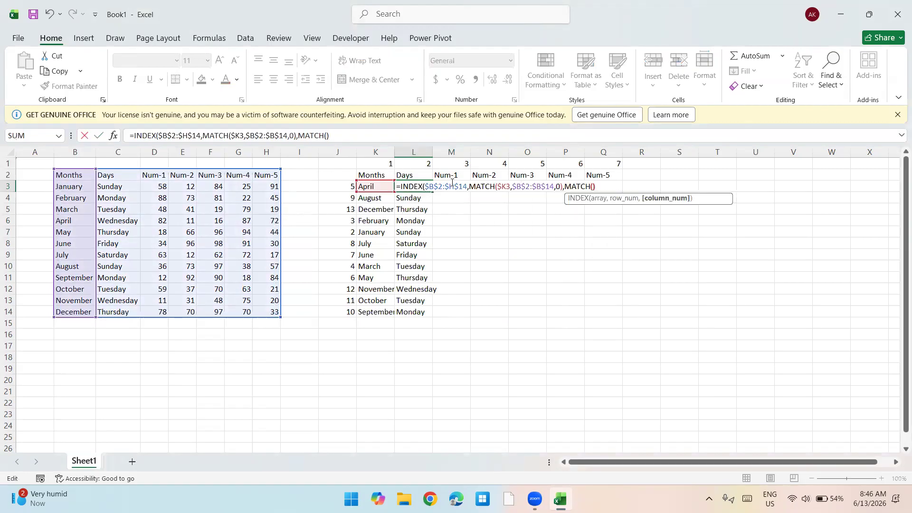
{"action": "key", "text": "F2"}
{"action": "key", "text": "Up"}
{"action": "type", "text": ","}
{"action": "key", "text": "ctrl+Left"}
{"action": "key", "text": "ctrl+Left"}
{"action": "key", "text": "Up"}
{"action": "key", "text": "ctrl+shift+Left"}
{"action": "key", "text": "F4"}
{"action": "type", "text": ",0)0"}
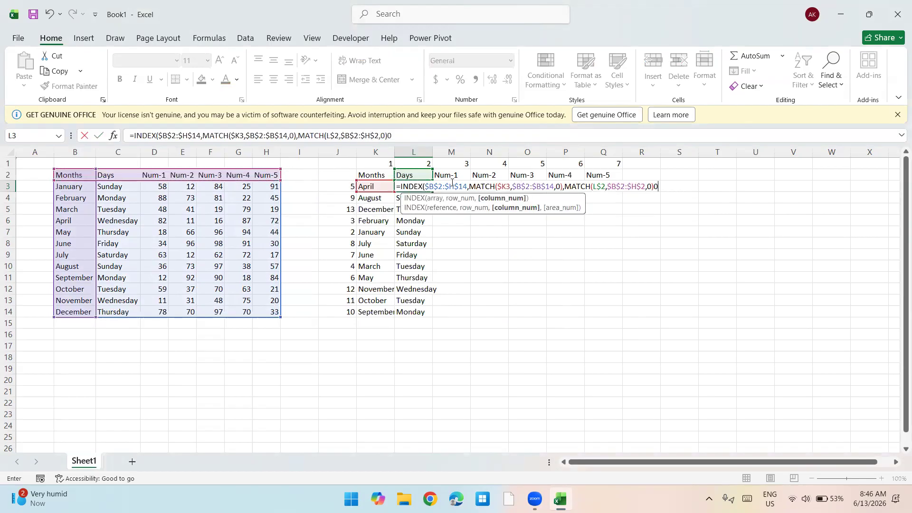
{"action": "key", "text": "ctrl+Return"}
Step: Copy the two-way lookup formula from L3 into the whole range L3:Q14 and check the formula in M5
{"action": "key", "text": "ctrl+c"}
{"action": "key", "text": "shift+Right"}
{"action": "key", "text": "shift+Right"}
{"action": "key", "text": "shift+Right"}
{"action": "key", "text": "shift+Right"}
{"action": "key", "text": "shift+Right"}
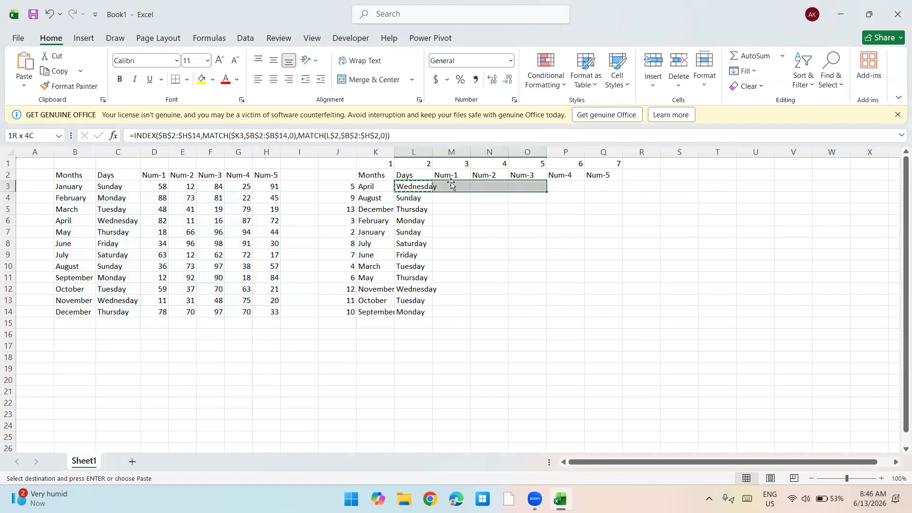
{"action": "key", "text": "ctrl+shift+Down"}
{"action": "key", "text": "Return"}
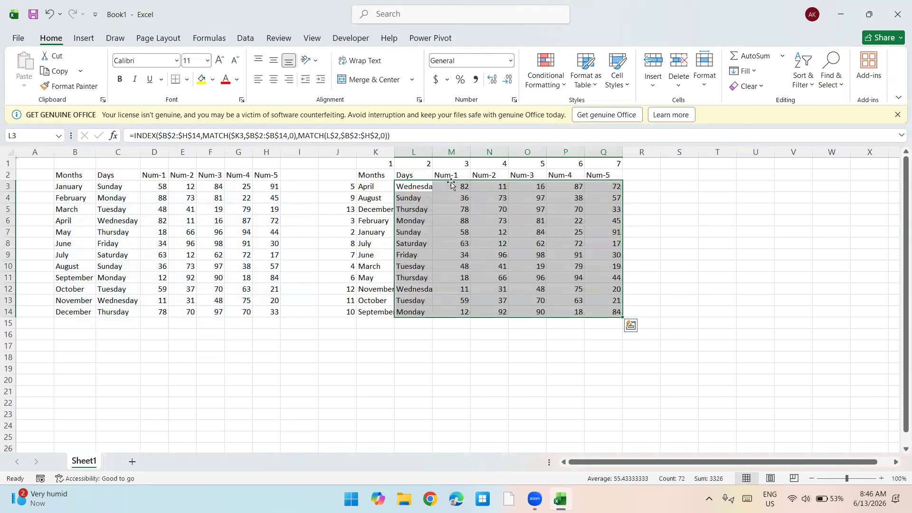
{"action": "key", "text": "Right"}
{"action": "key", "text": "Down"}
{"action": "key", "text": "Down"}
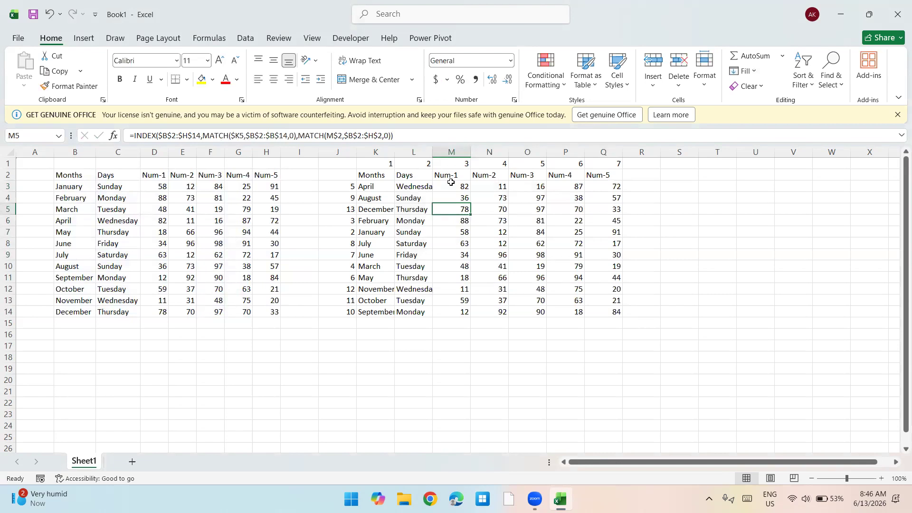
Step: Copy the source month table B2:H14 and paste the duplicate starting at B18
{"action": "key", "text": "ctrl+Left"}
{"action": "key", "text": "ctrl+Left"}
{"action": "key", "text": "ctrl+Left"}
{"action": "key", "text": "ctrl+Up"}
{"action": "key", "text": "ctrl+a"}
{"action": "key", "text": "ctrl+c"}
{"action": "key", "text": "ctrl+Down"}
{"action": "key", "text": "Down"}
{"action": "key", "text": "Down"}
{"action": "key", "text": "Down"}
{"action": "key", "text": "Down"}
{"action": "key", "text": "Return"}
Step: Move the duplicate table's header row so it sits between the April and May rows
{"action": "key", "text": "shift+space"}
{"action": "key", "text": "ctrl+c"}
{"action": "key", "text": "Down"}
{"action": "key", "text": "Down"}
{"action": "key", "text": "Down"}
{"action": "key", "text": "Down"}
{"action": "key", "text": "shift+space"}
{"action": "key", "text": "Down"}
{"action": "key", "text": "shift+space"}
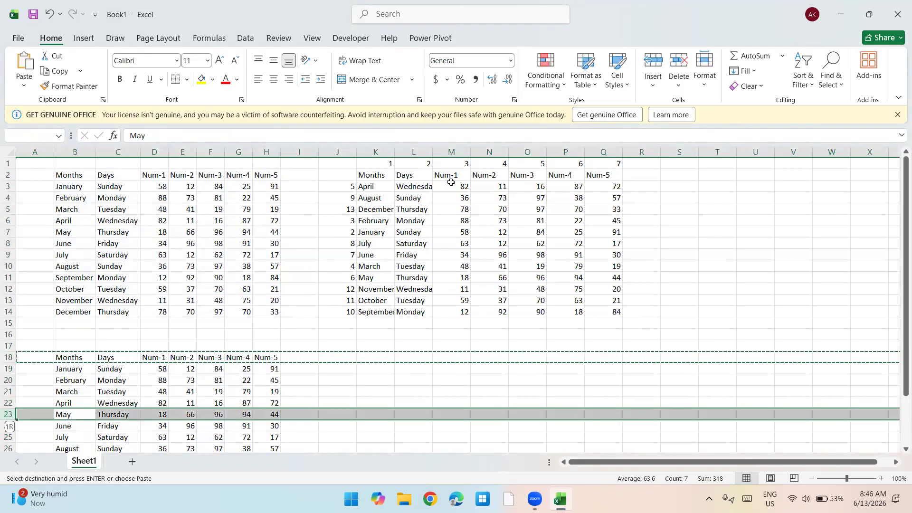
{"action": "key", "text": "ctrl+shift+plus"}
Step: Move the duplicate table's Months column so it sits between the Num-1 and Num-2 columns
{"action": "key", "text": "Up"}
{"action": "key", "text": "Up"}
{"action": "key", "text": "Up"}
{"action": "key", "text": "Up"}
{"action": "key", "text": "ctrl+shift+Down"}
{"action": "key", "text": "ctrl+c"}
{"action": "key", "text": "Right"}
{"action": "key", "text": "Right"}
{"action": "key", "text": "Right"}
{"action": "key", "text": "ctrl+shift+plus"}
Step: Make the relocated Months column D18:D30 bold
{"action": "key", "text": "Down"}
{"action": "key", "text": "Down"}
{"action": "key", "text": "Up"}
{"action": "key", "text": "Up"}
{"action": "key", "text": "ctrl+shift+Down"}
{"action": "key", "text": "ctrl+b"}
Step: Make the relocated header row B22:H22 bold
{"action": "key", "text": "Down"}
{"action": "key", "text": "Down"}
{"action": "key", "text": "Down"}
{"action": "key", "text": "Down"}
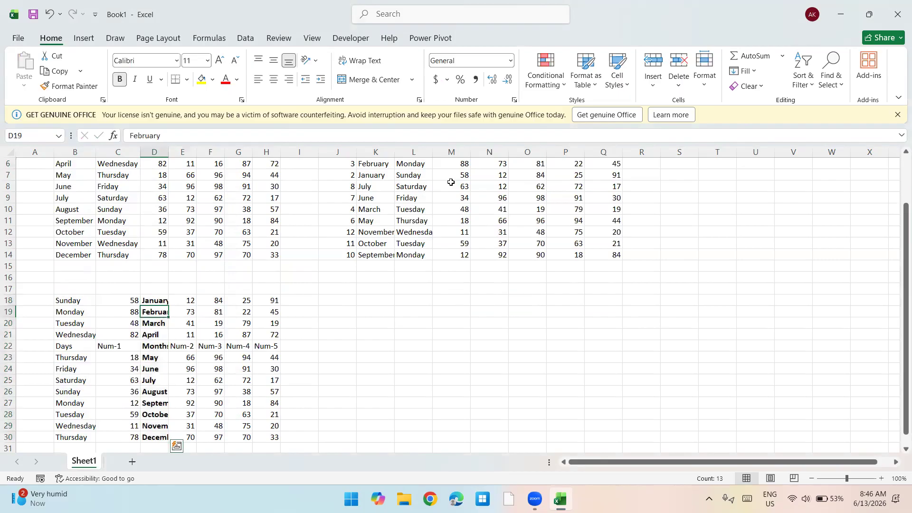
{"action": "key", "text": "Left"}
{"action": "key", "text": "Left"}
{"action": "key", "text": "ctrl+shift+Right"}
{"action": "key", "text": "ctrl+b"}
Step: Examine the relocated Months column and the data columns on either side of it in the rearranged table
{"action": "key", "text": "Up"}
{"action": "key", "text": "Up"}
{"action": "key", "text": "Left"}
{"action": "key", "text": "Left"}
{"action": "key", "text": "Left"}
{"action": "key", "text": "Left"}
{"action": "key", "text": "Up"}
{"action": "key", "text": "Up"}
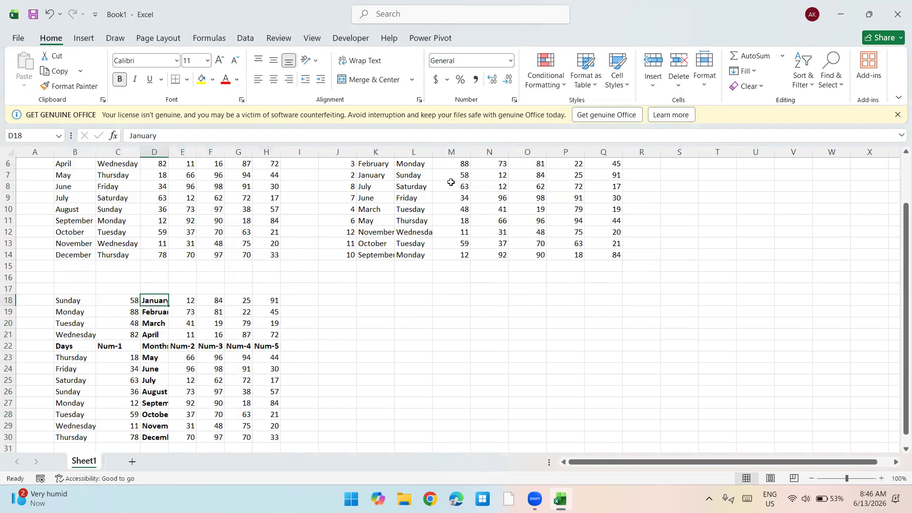
{"action": "key", "text": "ctrl+shift+Down"}
{"action": "key", "text": "shift+Left"}
{"action": "key", "text": "shift+Left"}
{"action": "key", "text": "shift+Right"}
{"action": "key", "text": "shift+Right"}
{"action": "key", "text": "shift+Right"}
{"action": "key", "text": "shift+Right"}
{"action": "key", "text": "shift+Right"}
{"action": "key", "text": "shift+Right"}
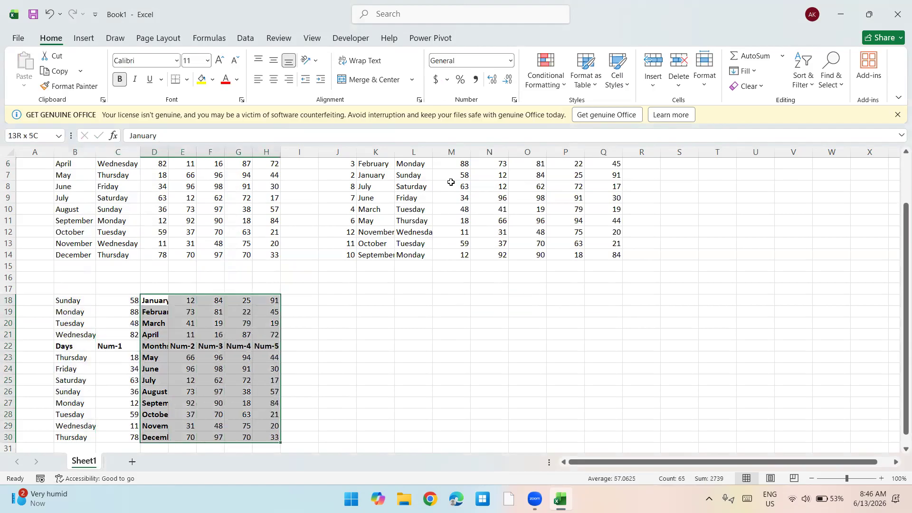
{"action": "key", "text": "shift+Right"}
Step: Examine the relocated header row 22 together with the data rows above and below it
{"action": "key", "text": "Down"}
{"action": "key", "text": "Down"}
{"action": "key", "text": "Down"}
{"action": "key", "text": "Down"}
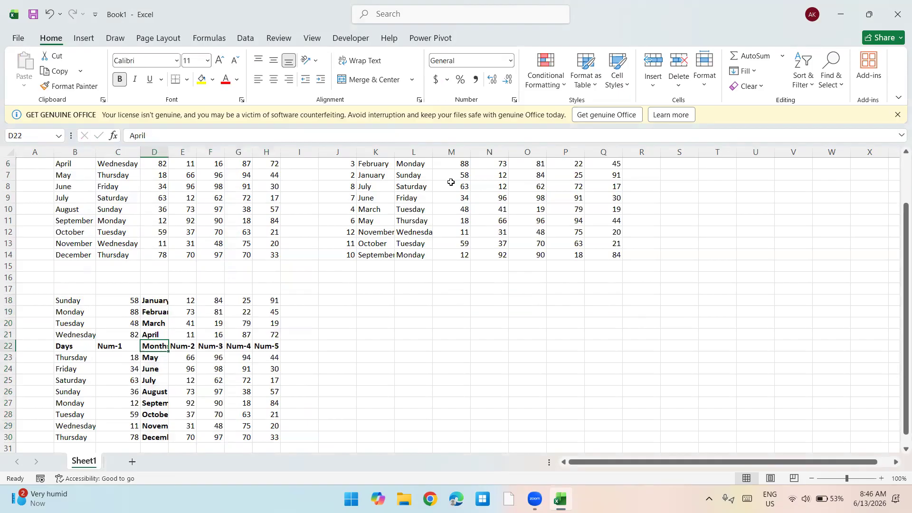
{"action": "key", "text": "Left"}
{"action": "key", "text": "Left"}
{"action": "key", "text": "ctrl+shift+Right"}
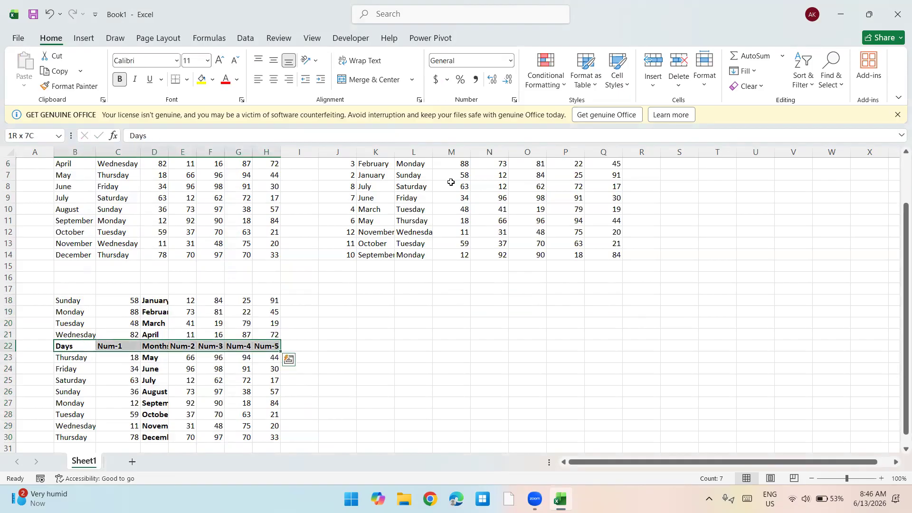
{"action": "key", "text": "shift+Down"}
{"action": "key", "text": "shift+Down"}
{"action": "key", "text": "shift+Down"}
{"action": "key", "text": "shift+Down"}
{"action": "key", "text": "shift+Up"}
{"action": "key", "text": "shift+Up"}
{"action": "key", "text": "shift+Up"}
{"action": "key", "text": "shift+Up"}
{"action": "key", "text": "shift+Up"}
{"action": "key", "text": "shift+Up"}
{"action": "key", "text": "shift+Up"}
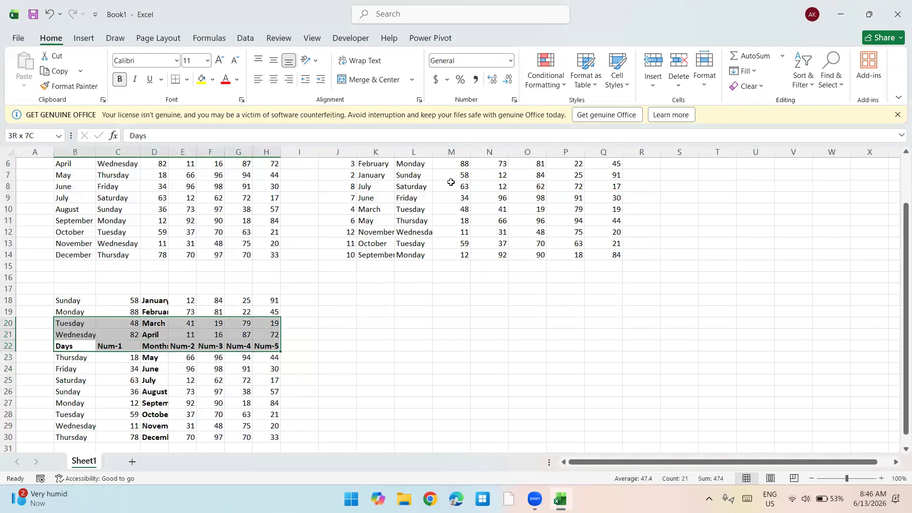
Step: Copy the alphabetical lookup table with its headers from K2:Q14 and paste it starting at K18
{"action": "key", "text": "Right"}
{"action": "key", "text": "Right"}
{"action": "key", "text": "Right"}
{"action": "key", "text": "Right"}
{"action": "key", "text": "Right"}
{"action": "key", "text": "Right"}
{"action": "key", "text": "Right"}
{"action": "key", "text": "Right"}
{"action": "key", "text": "Right"}
{"action": "key", "text": "ctrl+Up"}
{"action": "key", "text": "ctrl+Up"}
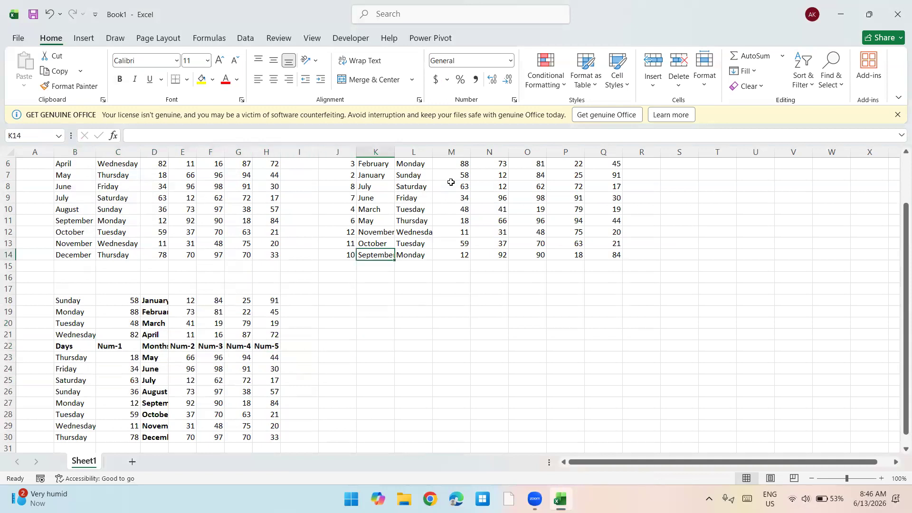
{"action": "key", "text": "Down"}
{"action": "key", "text": "ctrl+a"}
{"action": "key", "text": "ctrl+c"}
{"action": "key", "text": "ctrl+Down"}
{"action": "key", "text": "Down"}
{"action": "key", "text": "Down"}
{"action": "key", "text": "Down"}
{"action": "key", "text": "Down"}
{"action": "key", "text": "ctrl+v"}
{"action": "key", "text": "Escape"}
{"action": "key", "text": "Down"}
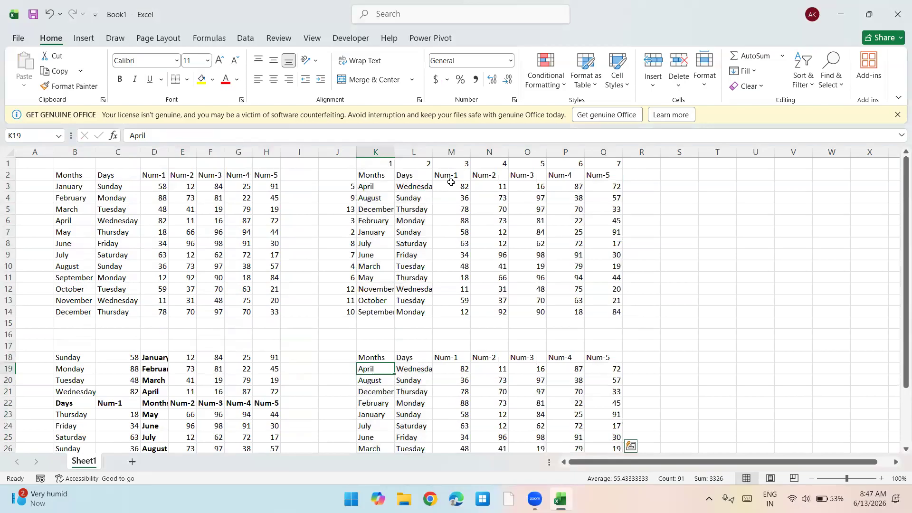
Step: Clear the copied formulas from L19:Q30, keeping the month names and column headers
{"action": "key", "text": "Right"}
{"action": "key", "text": "ctrl+shift+Down"}
{"action": "key", "text": "ctrl+shift+Right"}
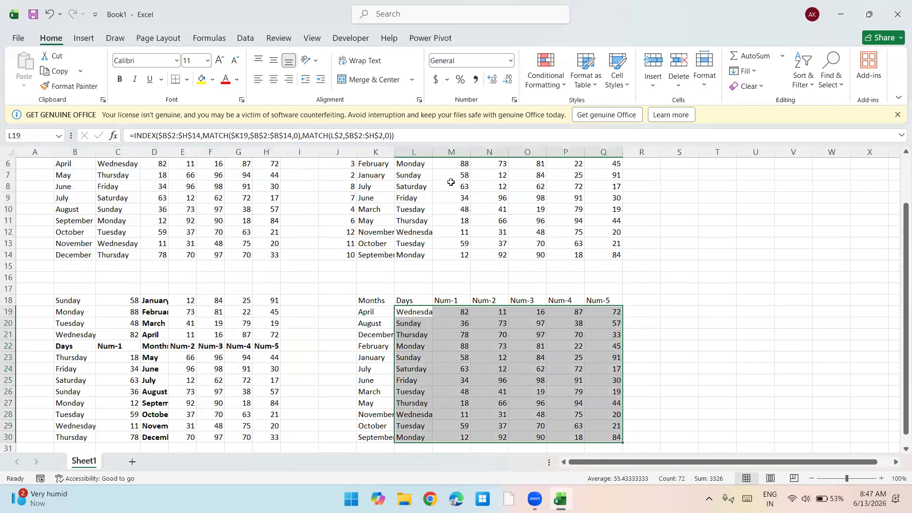
{"action": "key", "text": "Delete"}
Step: Rearrange the lookup headers in L18:Q18 into the order Num-2, Num-1, Num-3, Num-5, Days, Num-4
{"action": "key", "text": "Up"}
{"action": "key", "text": "Right"}
{"action": "key", "text": "ctrl+c"}
{"action": "key", "text": "Left"}
{"action": "key", "text": "Right"}
{"action": "key", "text": "Right"}
{"action": "key", "text": "Right"}
{"action": "key", "text": "ctrl+shift+equal"}
{"action": "key", "text": "Left"}
{"action": "key", "text": "Left"}
{"action": "key", "text": "ctrl+c"}
{"action": "key", "text": "ctrl+Right"}
{"action": "key", "text": "Left"}
{"action": "key", "text": "ctrl+shift+equal"}
{"action": "key", "text": "Right"}
{"action": "key", "text": "Right"}
{"action": "key", "text": "ctrl+x"}
{"action": "key", "text": "Left"}
{"action": "key", "text": "Left"}
{"action": "key", "text": "ctrl+shift+equal"}
Step: Start an INDEX formula in L19 with the absolute array $B$18:$H$30
{"action": "key", "text": "Left"}
{"action": "key", "text": "Down"}
{"action": "key", "text": "Left"}
{"action": "key", "text": "Left"}
{"action": "type", "text": "="}
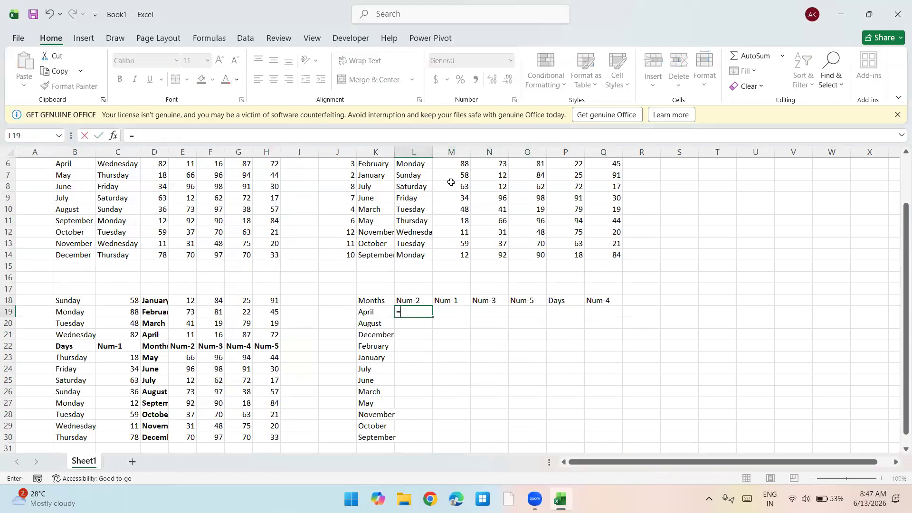
{"action": "type", "text": "inde"}
{"action": "key", "text": "Tab"}
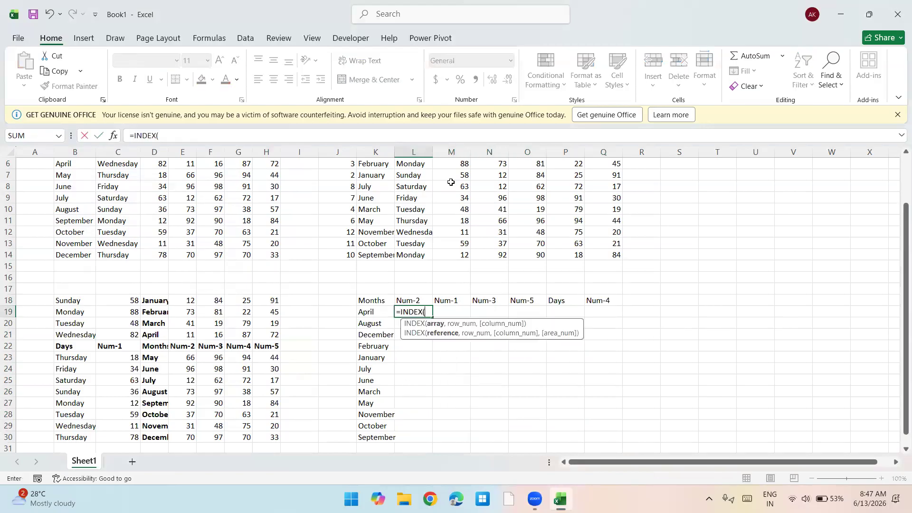
{"action": "key", "text": "Left"}
{"action": "key", "text": "ctrl+Left"}
{"action": "key", "text": "ctrl+Left"}
{"action": "key", "text": "Up"}
{"action": "key", "text": "ctrl+shift+Down"}
{"action": "key", "text": "ctrl+shift+Right"}
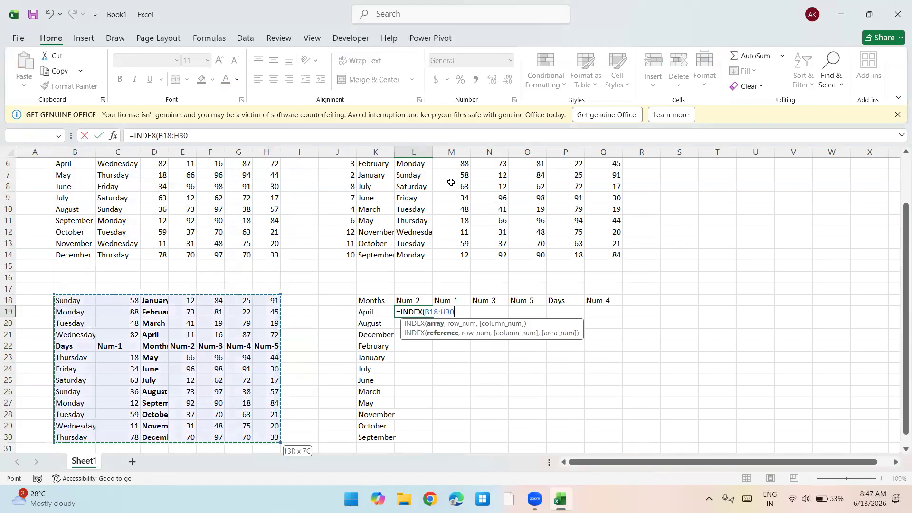
{"action": "key", "text": "F4"}
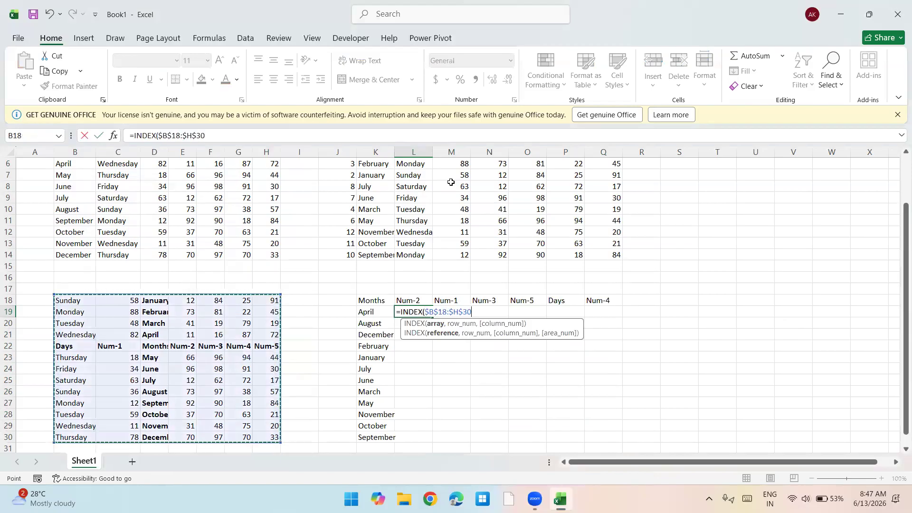
{"action": "type", "text": ","}
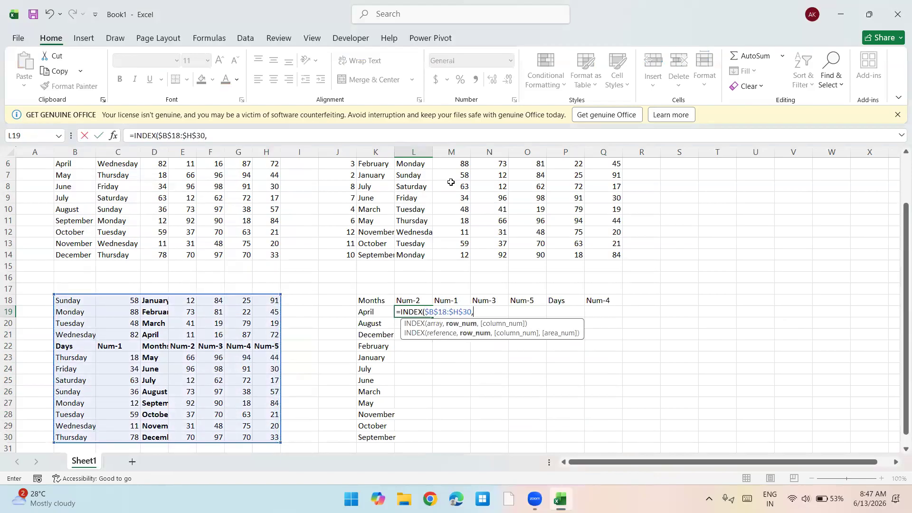
Step: Add an exact-match MATCH of $K19 in the source month column $D$18:$D$30 as the row number of the INDEX formula
{"action": "type", "text": "MATCH("}
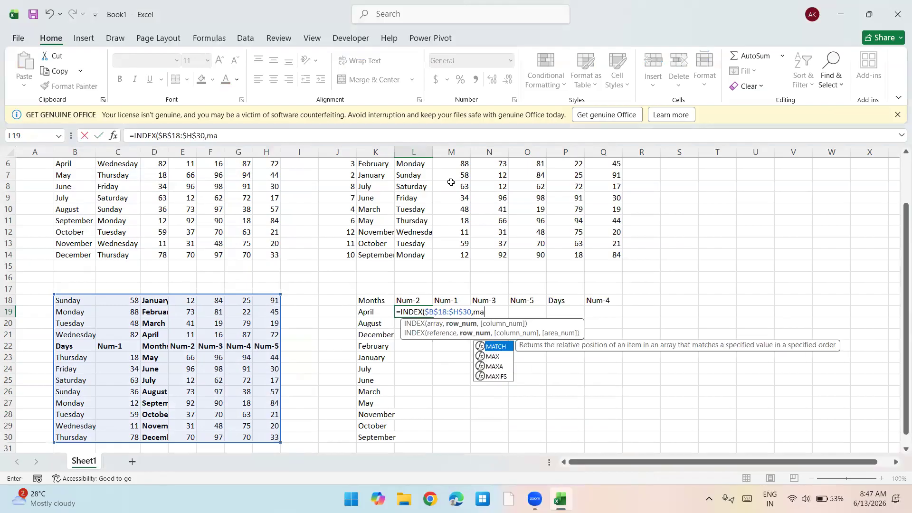
{"action": "key", "text": "Left"}
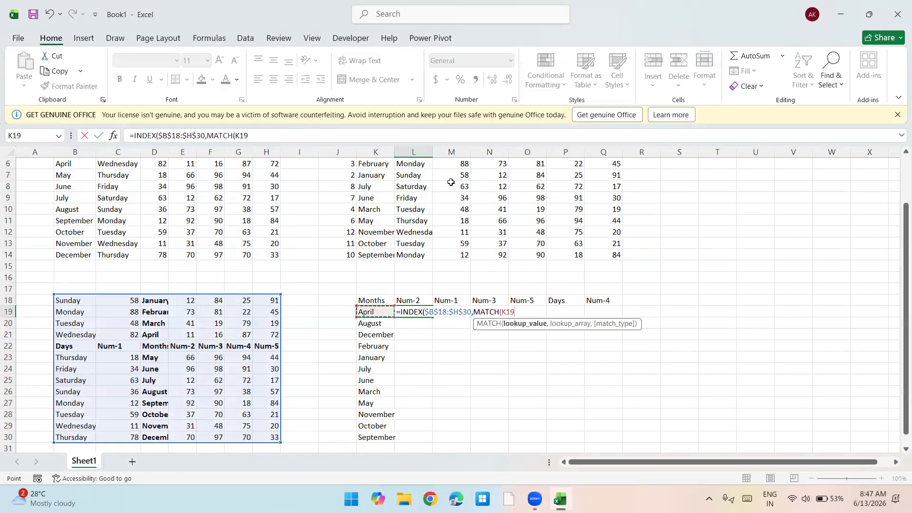
{"action": "key", "text": "F4"}
{"action": "key", "text": "F4"}
{"action": "key", "text": "F4"}
{"action": "type", "text": ","}
{"action": "key", "text": "Left"}
{"action": "key", "text": "ctrl+Left"}
{"action": "key", "text": "ctrl+Left"}
{"action": "key", "text": "Up"}
{"action": "key", "text": "Right"}
{"action": "key", "text": "Right"}
{"action": "key", "text": "ctrl+shift+Down"}
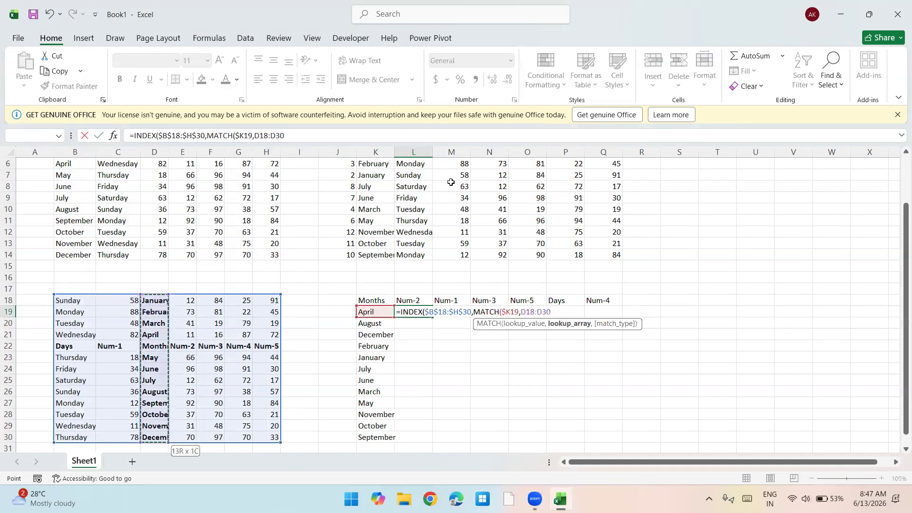
{"action": "key", "text": "F4"}
{"action": "type", "text": ",0),MATCH("}
Step: Complete the L19 formula with an exact-match MATCH of L$18 in the mid-table header row $B$22:$H$22 as the column number
{"action": "key", "text": "Up"}
{"action": "key", "text": "F4"}
{"action": "key", "text": "F4"}
{"action": "type", "text": ","}
{"action": "key", "text": "Left"}
{"action": "key", "text": "ctrl+Left"}
{"action": "key", "text": "ctrl+Left"}
{"action": "key", "text": "Down"}
{"action": "key", "text": "Down"}
{"action": "key", "text": "Down"}
{"action": "key", "text": "ctrl+shift+Right"}
{"action": "key", "text": "F4"}
{"action": "type", "text": ",0))"}
{"action": "key", "text": "Return"}
Step: Copy the INDEX and MATCH formula from L19 to the whole lookup range L19:Q30
{"action": "key", "text": "Up"}
{"action": "key", "text": "ctrl+c"}
{"action": "key", "text": "shift+Right"}
{"action": "key", "text": "shift+Right"}
{"action": "key", "text": "shift+Right"}
{"action": "key", "text": "shift+Right"}
{"action": "key", "text": "shift+Right"}
{"action": "key", "text": "shift+Down"}
{"action": "key", "text": "shift+Down"}
{"action": "key", "text": "shift+Down"}
{"action": "key", "text": "shift+Down"}
{"action": "key", "text": "shift+Down"}
{"action": "key", "text": "shift+Down"}
{"action": "key", "text": "shift+Down"}
{"action": "key", "text": "shift+Down"}
{"action": "key", "text": "shift+Down"}
{"action": "key", "text": "shift+Down"}
{"action": "key", "text": "shift+Down"}
{"action": "key", "text": "Return"}
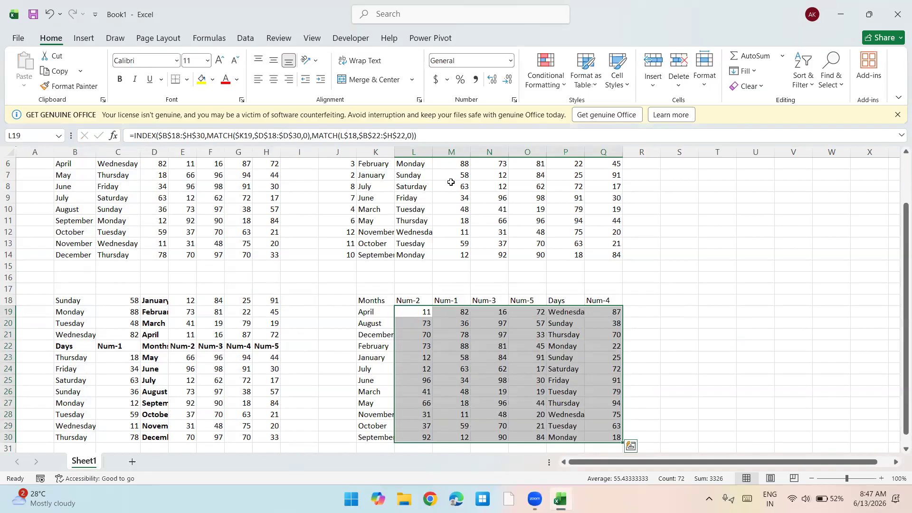
Step: Enter the year 2024 in B1 above the first source table
{"action": "key", "text": "Left"}
{"action": "key", "text": "Left"}
{"action": "key", "text": "Left"}
{"action": "key", "text": "Left"}
{"action": "key", "text": "Left"}
{"action": "key", "text": "Left"}
{"action": "key", "text": "Left"}
{"action": "key", "text": "ctrl+Up"}
{"action": "key", "text": "ctrl+Up"}
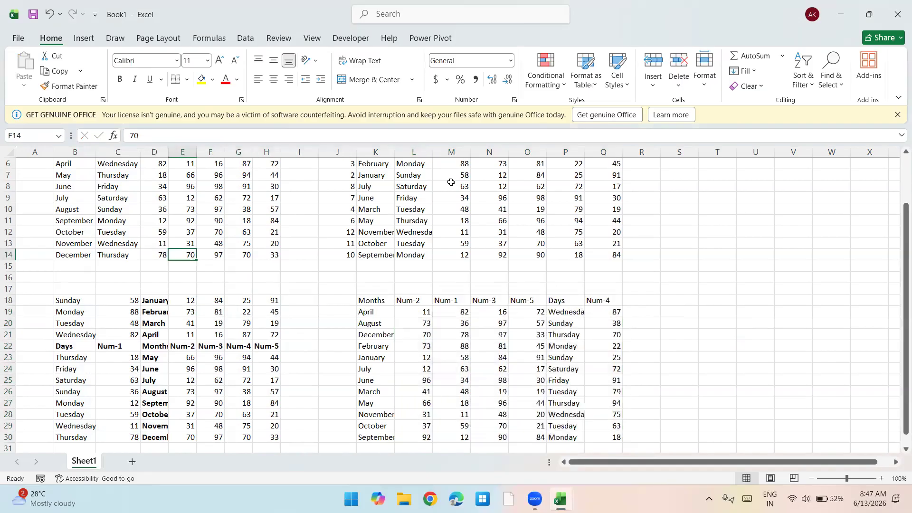
{"action": "key", "text": "ctrl+Up"}
{"action": "key", "text": "ctrl+Left"}
{"action": "key", "text": "ctrl+Down"}
{"action": "key", "text": "ctrl+Up"}
{"action": "key", "text": "ctrl+a"}
{"action": "key", "text": "Up"}
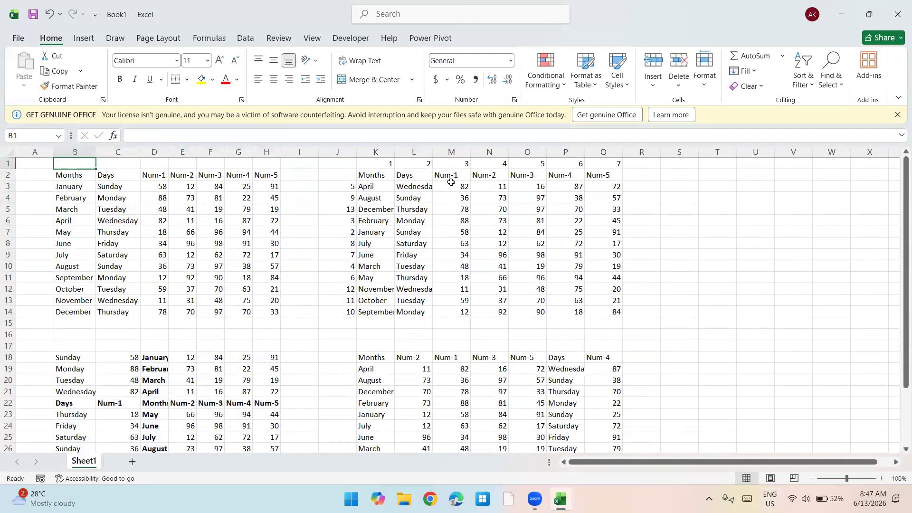
{"action": "type", "text": "2024"}
{"action": "key", "text": "Return"}
Step: Make the source table's header row B2:H2 bold
{"action": "key", "text": "Up"}
{"action": "key", "text": "Down"}
{"action": "key", "text": "ctrl+shift+Right"}
{"action": "key", "text": "ctrl+b"}
Step: Copy the source table with its label row from B1:H14 and paste it starting at U1
{"action": "key", "text": "Up"}
{"action": "key", "text": "shift+Right"}
{"action": "key", "text": "shift+Right"}
{"action": "key", "text": "shift+Right"}
{"action": "key", "text": "shift+Right"}
{"action": "key", "text": "shift+Down"}
{"action": "key", "text": "shift+Down"}
{"action": "key", "text": "shift+Down"}
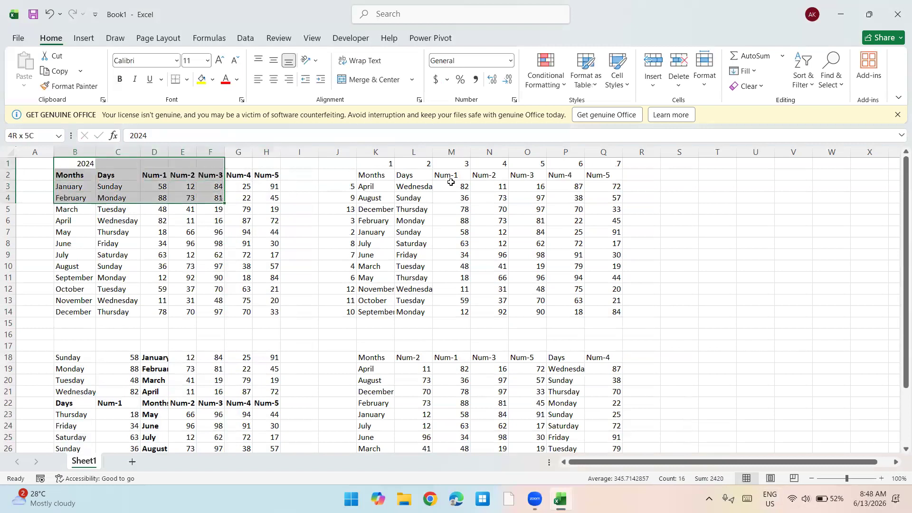
{"action": "key", "text": "shift+Down"}
{"action": "key", "text": "shift+Down"}
{"action": "key", "text": "shift+Down"}
{"action": "key", "text": "shift+Down"}
{"action": "key", "text": "shift+Down"}
{"action": "key", "text": "shift+Down"}
{"action": "key", "text": "shift+Down"}
{"action": "key", "text": "shift+Down"}
{"action": "key", "text": "shift+Down"}
{"action": "key", "text": "shift+Down"}
{"action": "key", "text": "shift+Right"}
{"action": "key", "text": "shift+Right"}
{"action": "key", "text": "ctrl+c"}
{"action": "key", "text": "Right"}
{"action": "key", "text": "Right"}
{"action": "key", "text": "Right"}
{"action": "key", "text": "Right"}
{"action": "key", "text": "Right"}
{"action": "key", "text": "Right"}
{"action": "key", "text": "Right"}
{"action": "key", "text": "Right"}
{"action": "key", "text": "Right"}
{"action": "key", "text": "Right"}
{"action": "key", "text": "Right"}
{"action": "key", "text": "Right"}
{"action": "key", "text": "Right"}
{"action": "key", "text": "Right"}
{"action": "key", "text": "Right"}
{"action": "key", "text": "Right"}
{"action": "key", "text": "Right"}
{"action": "key", "text": "Right"}
{"action": "key", "text": "Right"}
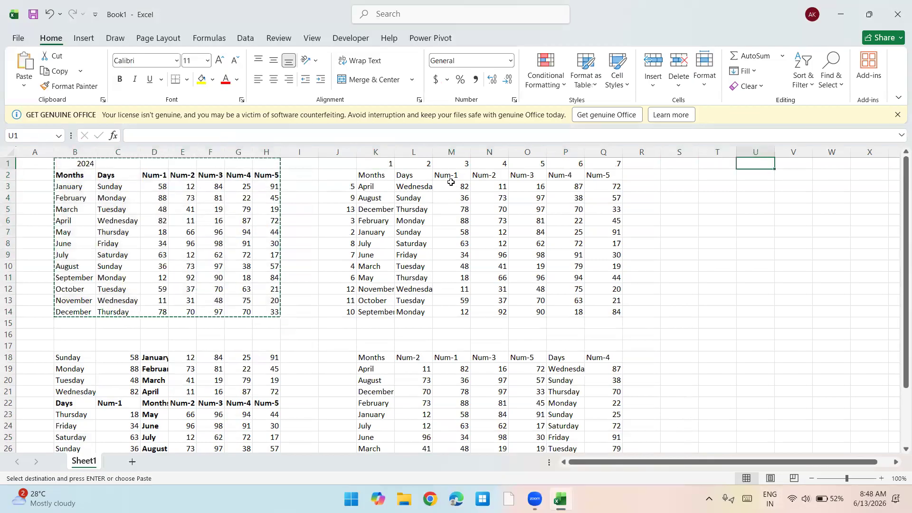
{"action": "key", "text": "ctrl+v"}
Step: Change the year label in U1 above the pasted table to 2025
{"action": "key", "text": "Down"}
{"action": "key", "text": "Up"}
{"action": "key", "text": "F2"}
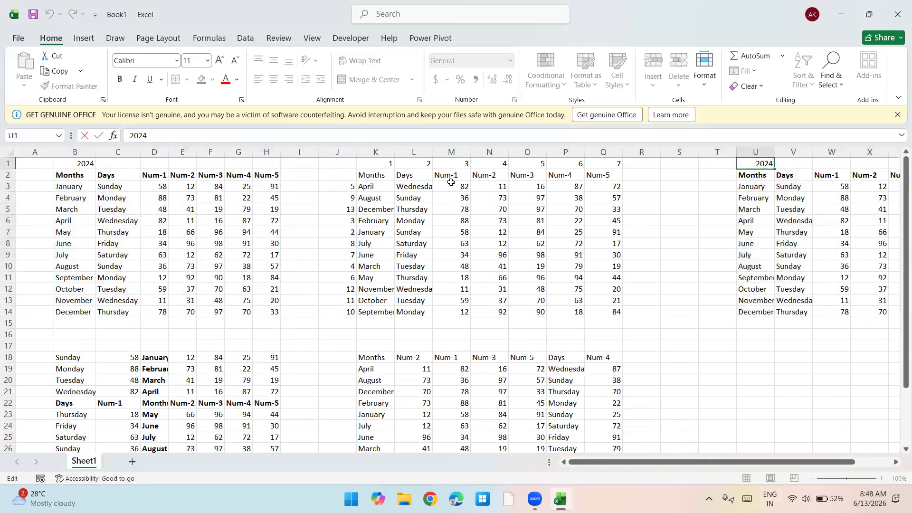
{"action": "key", "text": "BackSpace"}
{"action": "type", "text": "5"}
{"action": "key", "text": "Return"}
{"action": "key", "text": "Up"}
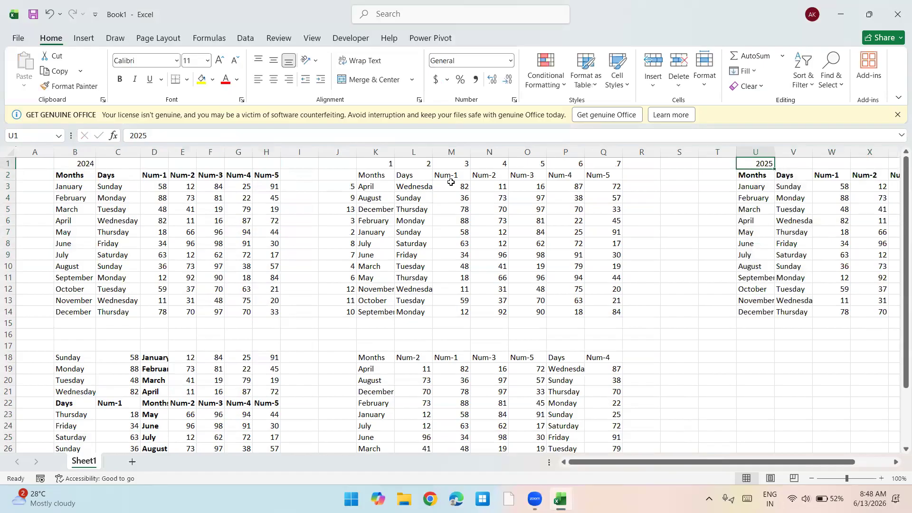
Step: Replace the label in B1 above the first source table with North
{"action": "key", "text": "ctrl+Left"}
{"action": "key", "text": "ctrl+Left"}
{"action": "key", "text": "ctrl+Left"}
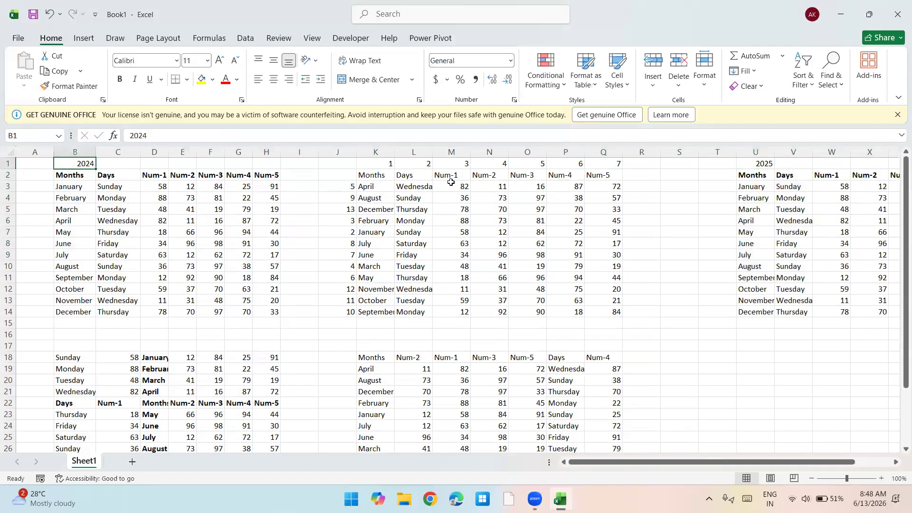
{"action": "type", "text": "North"}
{"action": "key", "text": "Tab"}
{"action": "key", "text": "Tab"}
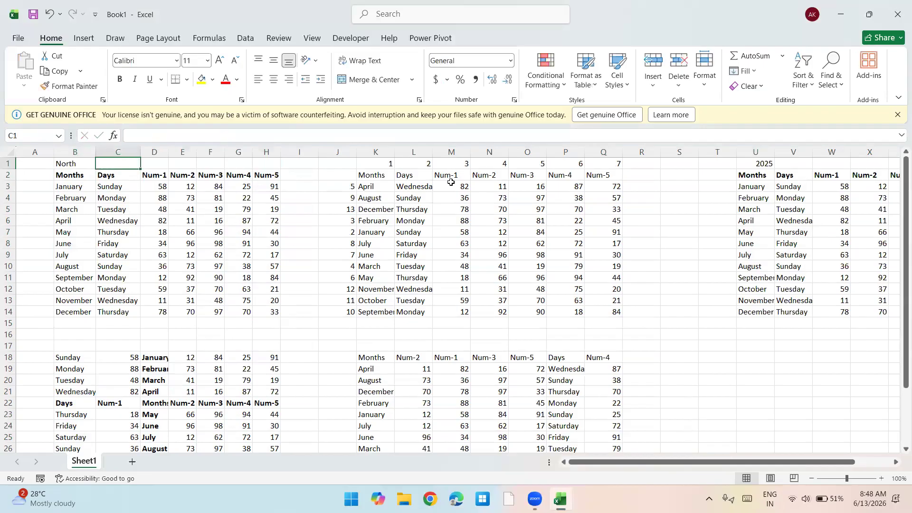
Step: Replace the label in U1 above the second source table with West
{"action": "key", "text": "ctrl+Right"}
{"action": "key", "text": "ctrl+Right"}
{"action": "key", "text": "ctrl+Right"}
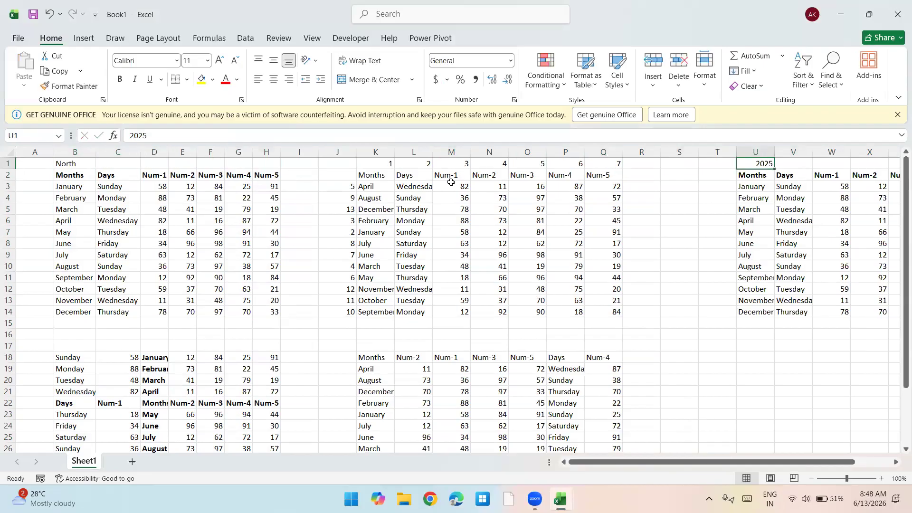
{"action": "type", "text": "West"}
{"action": "key", "text": "ctrl+Return"}
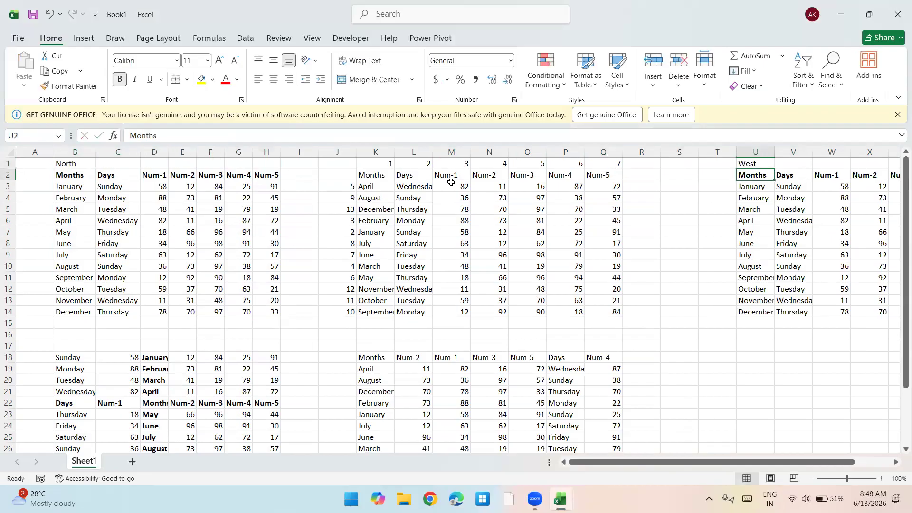
Step: Copy the West table with its label row from U1:AA14 and paste it starting at AD1
{"action": "key", "text": "Down"}
{"action": "key", "text": "ctrl+a"}
{"action": "key", "text": "ctrl+c"}
{"action": "key", "text": "Right"}
{"action": "key", "text": "Right"}
{"action": "key", "text": "Right"}
{"action": "key", "text": "Up"}
{"action": "key", "text": "Right"}
{"action": "key", "text": "Right"}
{"action": "key", "text": "Right"}
{"action": "key", "text": "Right"}
{"action": "key", "text": "Right"}
{"action": "key", "text": "Right"}
{"action": "key", "text": "ctrl+v"}
Step: Paste another copy of the labelled West table starting at AM1
{"action": "key", "text": "Right"}
{"action": "key", "text": "Right"}
{"action": "key", "text": "Right"}
{"action": "key", "text": "Right"}
{"action": "key", "text": "Right"}
{"action": "key", "text": "Right"}
{"action": "key", "text": "Right"}
{"action": "key", "text": "Right"}
{"action": "key", "text": "Right"}
{"action": "key", "text": "Left"}
{"action": "key", "text": "Right"}
{"action": "key", "text": "ctrl+v"}
Step: Replace the label in AD1 above the third source table with East
{"action": "key", "text": "Left"}
{"action": "key", "text": "Left"}
{"action": "key", "text": "Left"}
{"action": "key", "text": "Left"}
{"action": "key", "text": "Left"}
{"action": "key", "text": "Left"}
{"action": "key", "text": "Left"}
{"action": "key", "text": "Left"}
{"action": "key", "text": "Left"}
{"action": "type", "text": "Ea"}
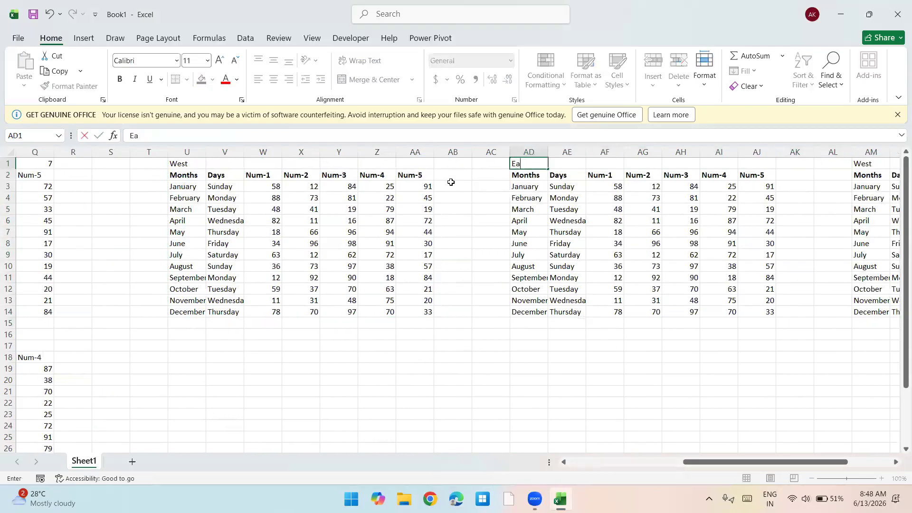
Step: Replace the label in AM1 above the fourth source table with South
{"action": "key", "text": "Right"}
{"action": "key", "text": "Right"}
{"action": "key", "text": "Right"}
{"action": "key", "text": "Right"}
{"action": "key", "text": "Right"}
{"action": "key", "text": "Right"}
{"action": "key", "text": "Right"}
{"action": "key", "text": "Right"}
{"action": "key", "text": "Right"}
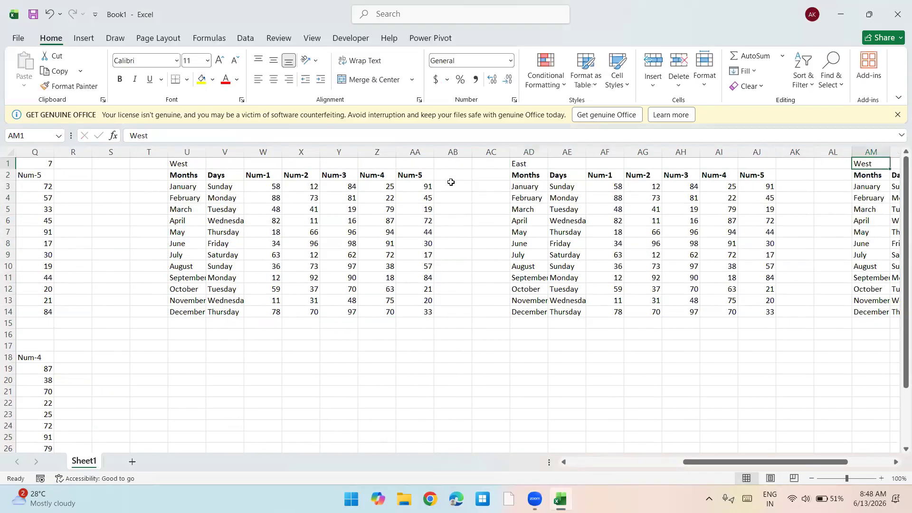
{"action": "type", "text": "South"}
{"action": "key", "text": "Down"}
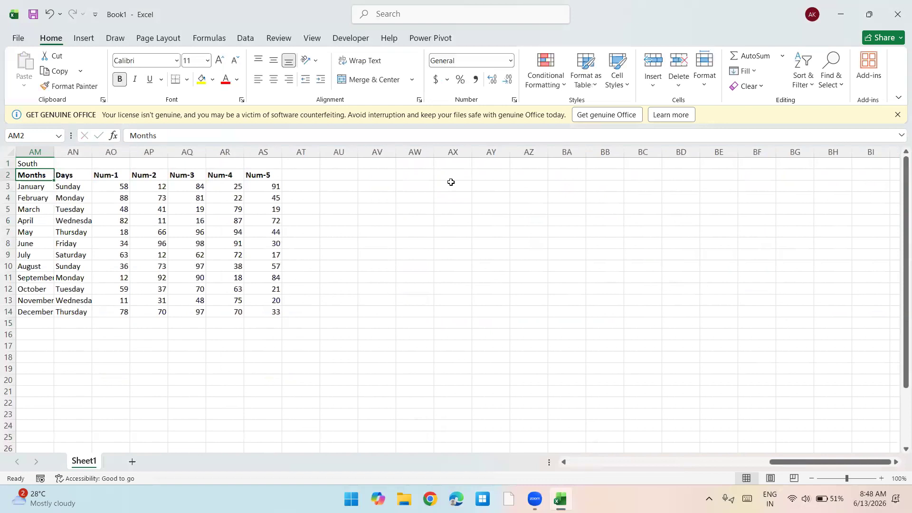
Step: Copy the lookup table with its headers from K2:Q14 and paste it starting at U19, below the West table
{"action": "key", "text": "Left"}
{"action": "key", "text": "Left"}
{"action": "key", "text": "Left"}
{"action": "key", "text": "Left"}
{"action": "key", "text": "Left"}
{"action": "key", "text": "Left"}
{"action": "key", "text": "Left"}
{"action": "key", "text": "Left"}
{"action": "key", "text": "Left"}
{"action": "key", "text": "Left"}
{"action": "key", "text": "Left"}
{"action": "key", "text": "Left"}
{"action": "key", "text": "Left"}
{"action": "key", "text": "Left"}
{"action": "key", "text": "Left"}
{"action": "key", "text": "Left"}
{"action": "key", "text": "Left"}
{"action": "key", "text": "Left"}
{"action": "key", "text": "Left"}
{"action": "key", "text": "Left"}
{"action": "key", "text": "Left"}
{"action": "key", "text": "Left"}
{"action": "key", "text": "Left"}
{"action": "key", "text": "Left"}
{"action": "key", "text": "Left"}
{"action": "key", "text": "Left"}
{"action": "key", "text": "Left"}
{"action": "key", "text": "Left"}
{"action": "key", "text": "Left"}
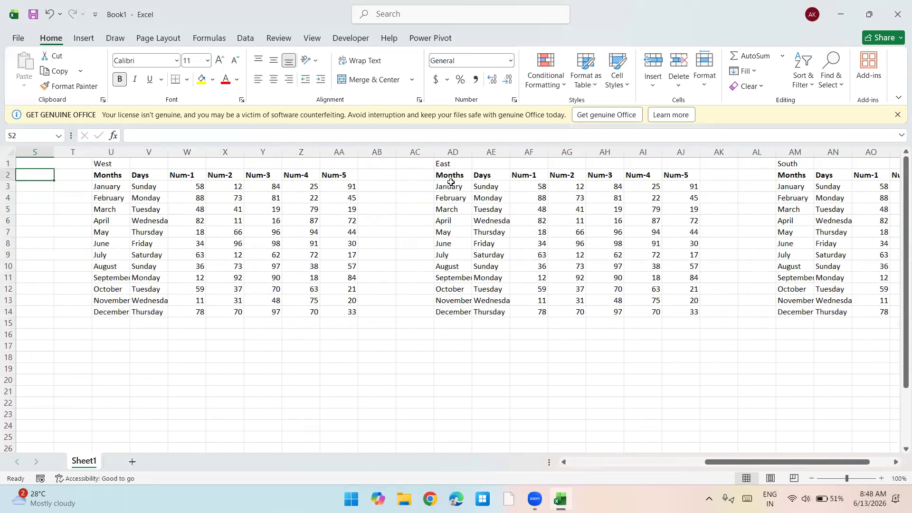
{"action": "key", "text": "Right"}
{"action": "key", "text": "ctrl+shift+Down"}
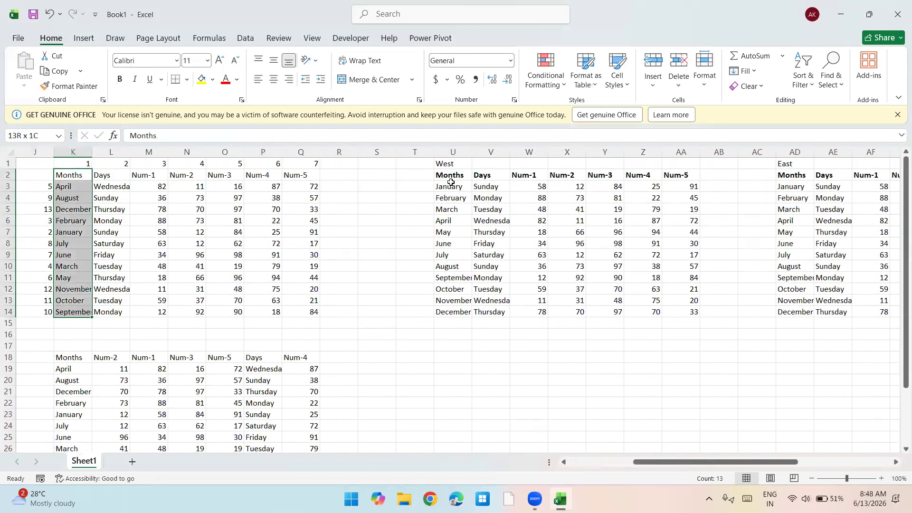
{"action": "key", "text": "ctrl+shift+Right"}
{"action": "key", "text": "ctrl+c"}
{"action": "key", "text": "Right"}
{"action": "key", "text": "ctrl+Right"}
{"action": "key", "text": "Right"}
{"action": "key", "text": "Right"}
{"action": "key", "text": "Right"}
{"action": "key", "text": "Right"}
{"action": "key", "text": "Down"}
{"action": "key", "text": "Down"}
{"action": "key", "text": "Down"}
{"action": "key", "text": "Down"}
{"action": "key", "text": "Down"}
{"action": "key", "text": "Down"}
{"action": "key", "text": "Down"}
{"action": "key", "text": "Down"}
{"action": "key", "text": "Down"}
{"action": "key", "text": "Down"}
{"action": "key", "text": "Down"}
{"action": "key", "text": "Down"}
{"action": "key", "text": "Down"}
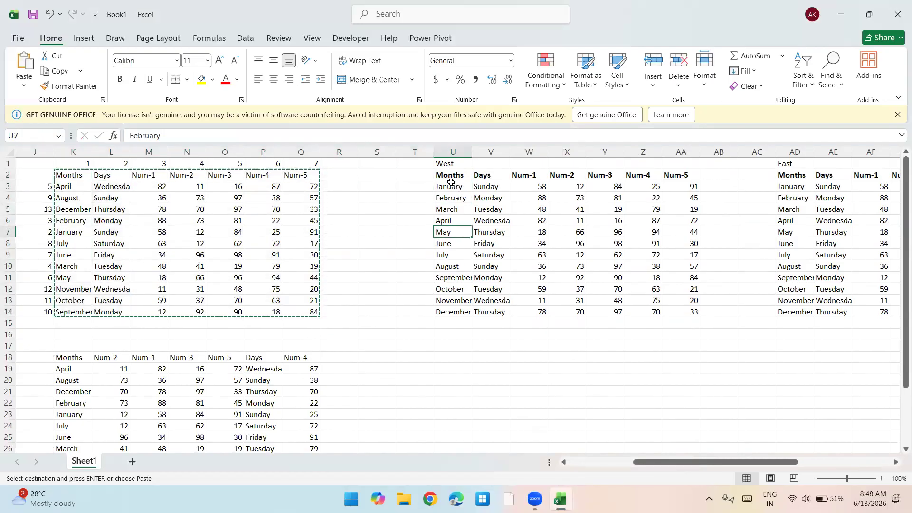
{"action": "key", "text": "Right"}
{"action": "key", "text": "Down"}
{"action": "key", "text": "Down"}
{"action": "key", "text": "Down"}
{"action": "key", "text": "Down"}
{"action": "key", "text": "Left"}
{"action": "key", "text": "Return"}
Step: Clear the pasted lookup formulas from V20:AA31, keeping the month names and column headers
{"action": "key", "text": "Down"}
{"action": "key", "text": "Right"}
{"action": "key", "text": "ctrl+shift+Right"}
{"action": "key", "text": "ctrl+shift+Down"}
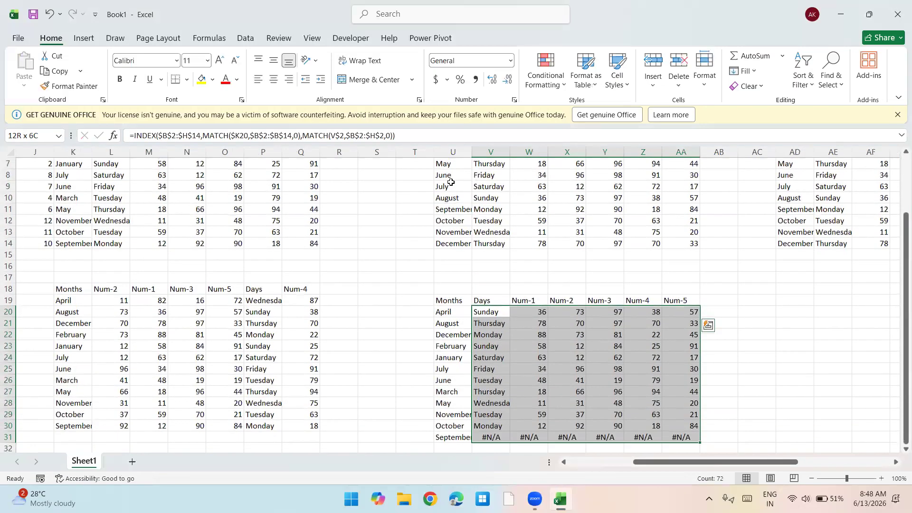
{"action": "key", "text": "Delete"}
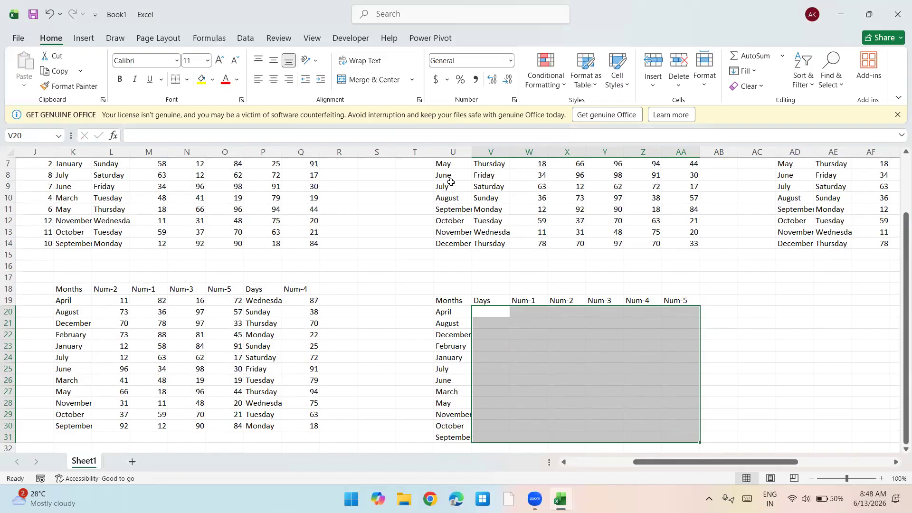
Step: Enter the label Zone in U17, above the empty lookup grid below the West table
{"action": "key", "text": "Left"}
{"action": "key", "text": "ctrl+Home"}
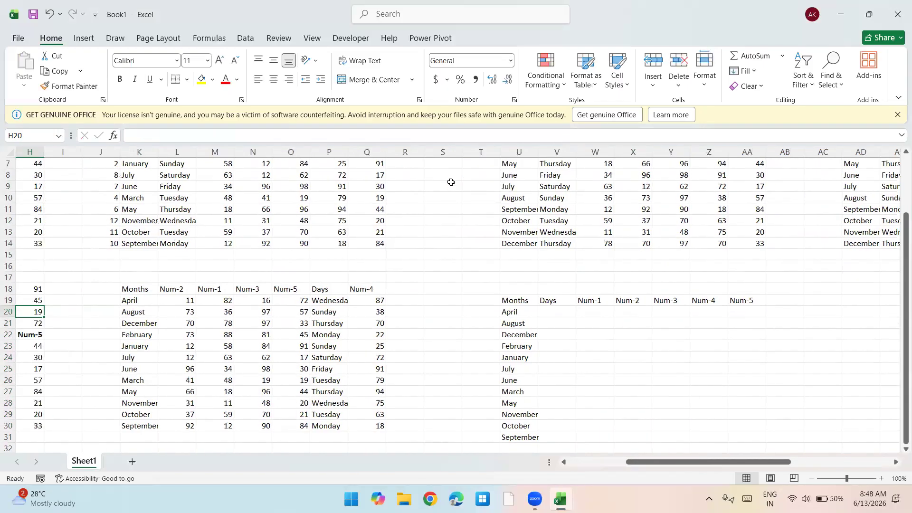
{"action": "key", "text": "Down"}
{"action": "key", "text": "Down"}
{"action": "key", "text": "Down"}
{"action": "key", "text": "Down"}
{"action": "key", "text": "Down"}
{"action": "key", "text": "Down"}
{"action": "key", "text": "Down"}
{"action": "key", "text": "Down"}
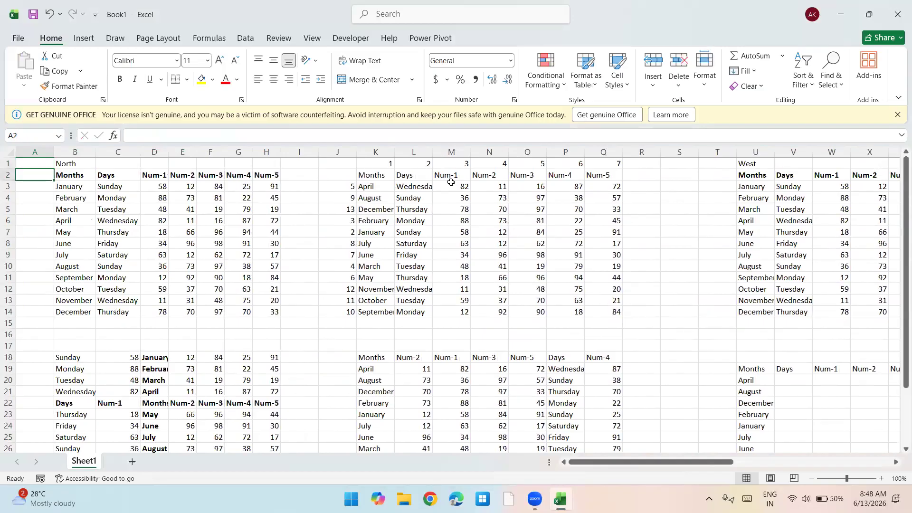
{"action": "key", "text": "Right"}
{"action": "key", "text": "Right"}
{"action": "key", "text": "Right"}
{"action": "key", "text": "Right"}
{"action": "key", "text": "Right"}
{"action": "key", "text": "Right"}
{"action": "key", "text": "Right"}
{"action": "key", "text": "Right"}
{"action": "key", "text": "Right"}
{"action": "key", "text": "Right"}
{"action": "key", "text": "Right"}
{"action": "key", "text": "Right"}
{"action": "key", "text": "Right"}
{"action": "key", "text": "Right"}
{"action": "key", "text": "Right"}
{"action": "key", "text": "Right"}
{"action": "key", "text": "Right"}
{"action": "key", "text": "Right"}
{"action": "key", "text": "Right"}
{"action": "key", "text": "Down"}
{"action": "key", "text": "Down"}
{"action": "key", "text": "Down"}
{"action": "key", "text": "Down"}
{"action": "key", "text": "Down"}
{"action": "key", "text": "Down"}
{"action": "key", "text": "Down"}
{"action": "key", "text": "Down"}
{"action": "key", "text": "Down"}
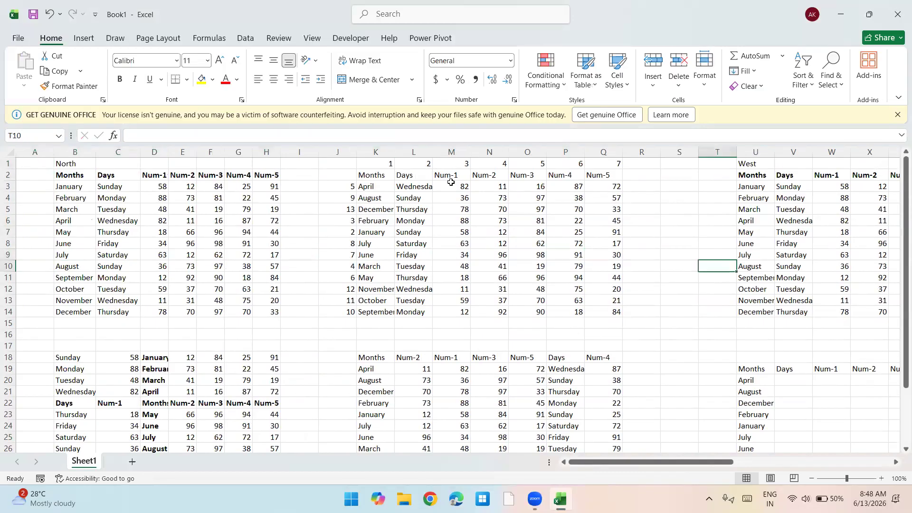
{"action": "key", "text": "Right"}
{"action": "key", "text": "Right"}
{"action": "key", "text": "Right"}
{"action": "key", "text": "Right"}
{"action": "key", "text": "Right"}
{"action": "key", "text": "Right"}
{"action": "key", "text": "Right"}
{"action": "key", "text": "Right"}
{"action": "key", "text": "Right"}
{"action": "key", "text": "Left"}
{"action": "key", "text": "Left"}
{"action": "key", "text": "Left"}
{"action": "key", "text": "Left"}
{"action": "key", "text": "Left"}
{"action": "key", "text": "Left"}
{"action": "key", "text": "Left"}
{"action": "key", "text": "Left"}
{"action": "key", "text": "Up"}
{"action": "type", "text": "Zon"}
{"action": "key", "text": "BackSpace"}
{"action": "key", "text": "BackSpace"}
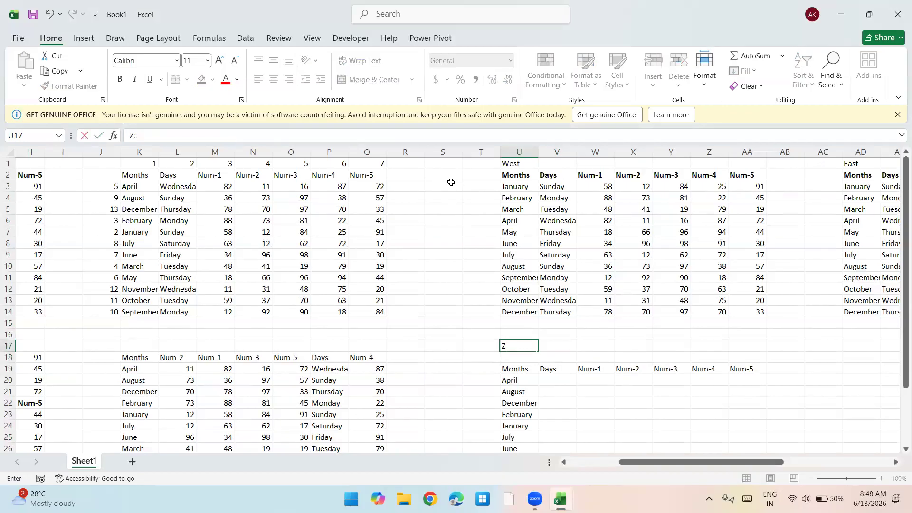
{"action": "key", "text": "Tab"}
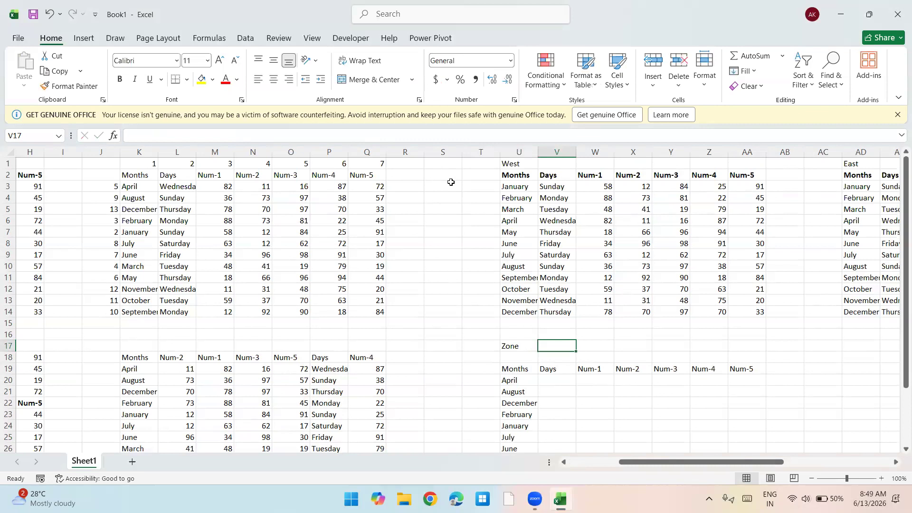
Step: Add a data validation list to V17 with the source East,West,North,South
{"action": "key", "text": "alt"}
{"action": "key", "text": "a"}
{"action": "key", "text": "v"}
{"action": "key", "text": "v"}
{"action": "key", "text": "alt+Down"}
{"action": "key", "text": "Down"}
{"action": "key", "text": "Down"}
{"action": "key", "text": "Down"}
{"action": "key", "text": "Return"}
{"action": "type", "text": "East,West,North"}
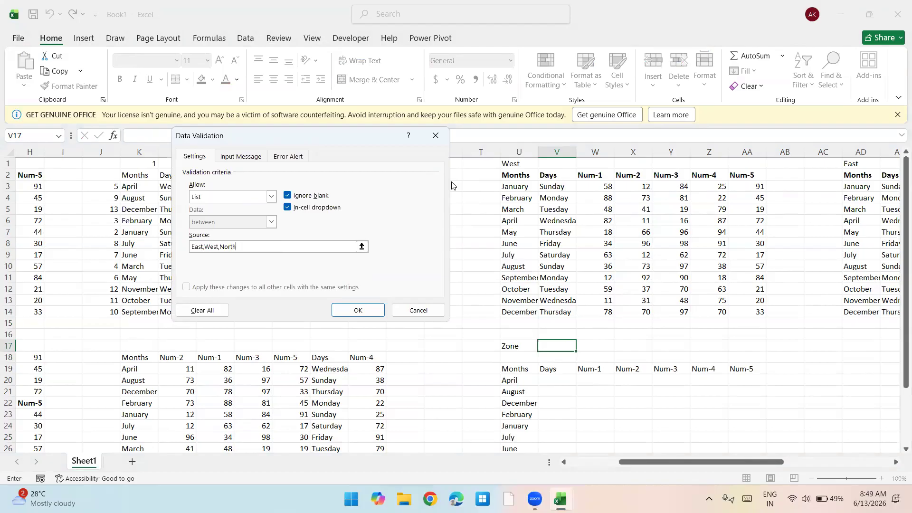
{"action": "type", "text": ",South"}
{"action": "key", "text": "Return"}
Step: List the zone names East, West, North and South down cells AG18:AG21
{"action": "key", "text": "Right"}
{"action": "key", "text": "Right"}
{"action": "key", "text": "Right"}
{"action": "key", "text": "Right"}
{"action": "key", "text": "Right"}
{"action": "key", "text": "Right"}
{"action": "key", "text": "Right"}
{"action": "key", "text": "Right"}
{"action": "key", "text": "Right"}
{"action": "key", "text": "Right"}
{"action": "key", "text": "Right"}
{"action": "key", "text": "Right"}
{"action": "key", "text": "Right"}
{"action": "key", "text": "Right"}
{"action": "key", "text": "Right"}
{"action": "key", "text": "Down"}
{"action": "key", "text": "Left"}
{"action": "key", "text": "Left"}
{"action": "key", "text": "Left"}
{"action": "key", "text": "Left"}
{"action": "type", "text": "East"}
{"action": "key", "text": "Return"}
{"action": "type", "text": "wes"}
{"action": "key", "text": "Escape"}
{"action": "key", "text": "Up"}
{"action": "type", "text": "East"}
{"action": "key", "text": "Return"}
{"action": "type", "text": "West"}
{"action": "key", "text": "Return"}
{"action": "type", "text": "North"}
{"action": "key", "text": "Return"}
{"action": "type", "text": "Cou"}
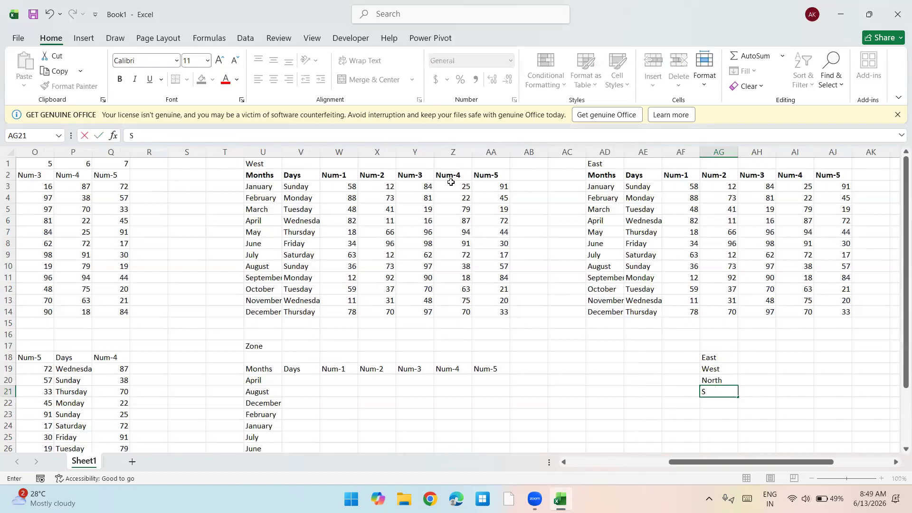
{"action": "type", "text": "th"}
{"action": "key", "text": "Return"}
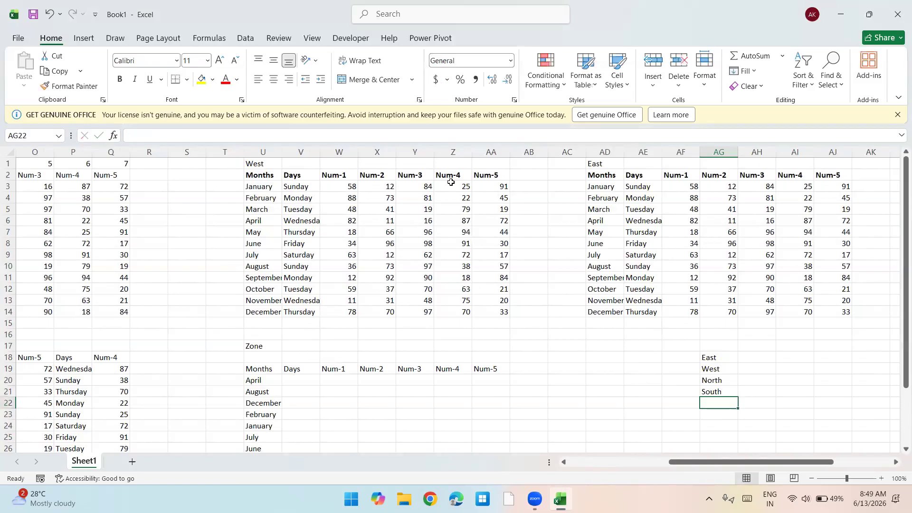
Step: Start an INDEX formula in V20 with the East table, $AD$2:$AJ$14, as the first area of a multi-area reference
{"action": "key", "text": "ctrl+Left"}
{"action": "key", "text": "Right"}
{"action": "key", "text": "Up"}
{"action": "key", "text": "Up"}
{"action": "type", "text": "=ind"}
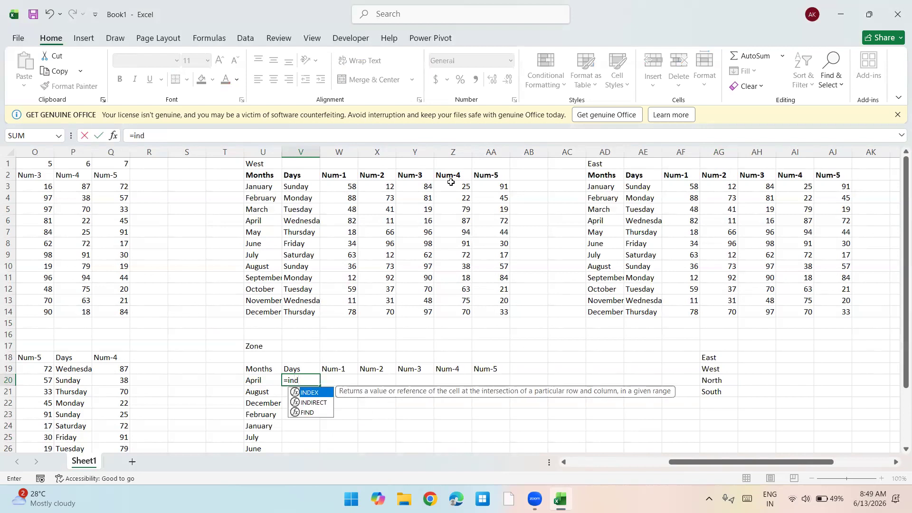
{"action": "key", "text": "Tab"}
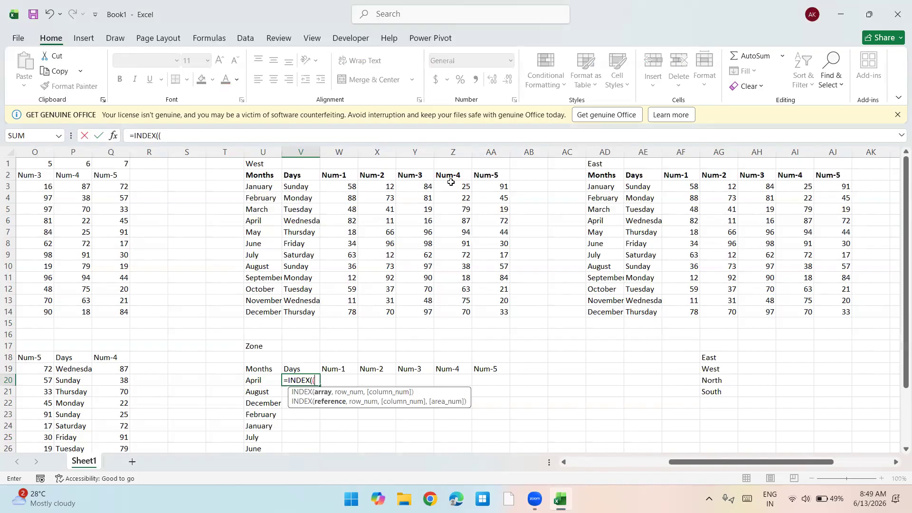
{"action": "type", "text": "("}
{"action": "key", "text": "ctrl+Up"}
{"action": "key", "text": "ctrl+Up"}
{"action": "key", "text": "ctrl+Up"}
{"action": "key", "text": "ctrl+Up"}
{"action": "key", "text": "ctrl+Right"}
{"action": "key", "text": "Down"}
{"action": "key", "text": "ctrl+shift+Down"}
{"action": "key", "text": "ctrl+shift+Right"}
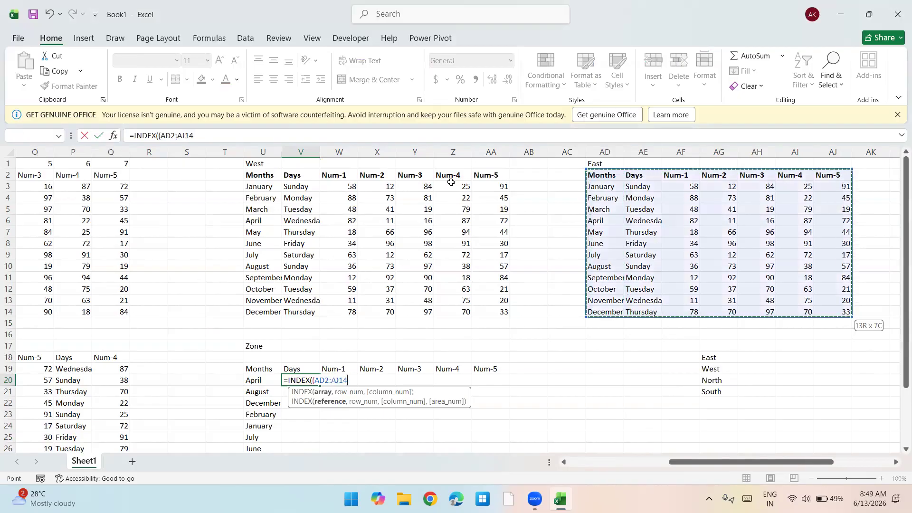
{"action": "key", "text": "F4"}
{"action": "type", "text": ","}
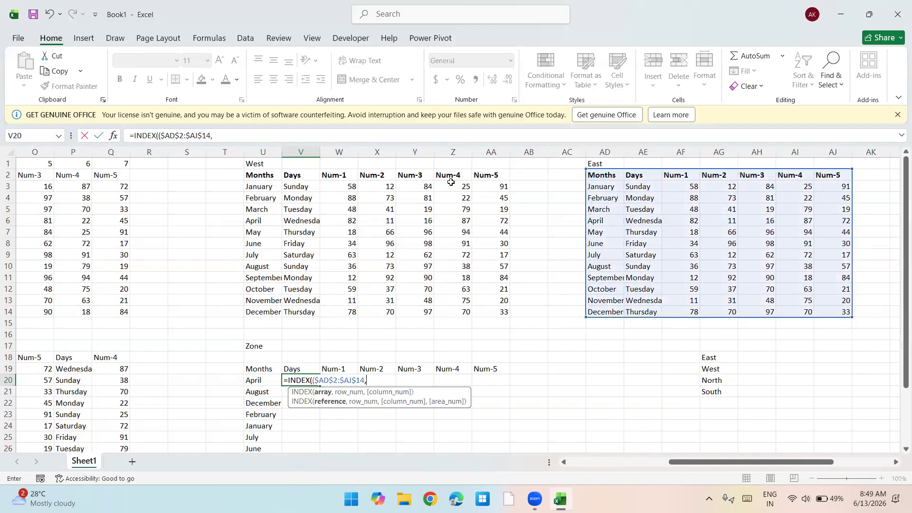
Step: Add the West table, $U$2:$AA$14, as the second area of the INDEX reference in V20
{"action": "key", "text": "ctrl+Up"}
{"action": "key", "text": "ctrl+Up"}
{"action": "key", "text": "ctrl+Up"}
{"action": "key", "text": "Left"}
{"action": "key", "text": "ctrl+shift+Right"}
{"action": "key", "text": "ctrl+shift+Down"}
{"action": "key", "text": "F4"}
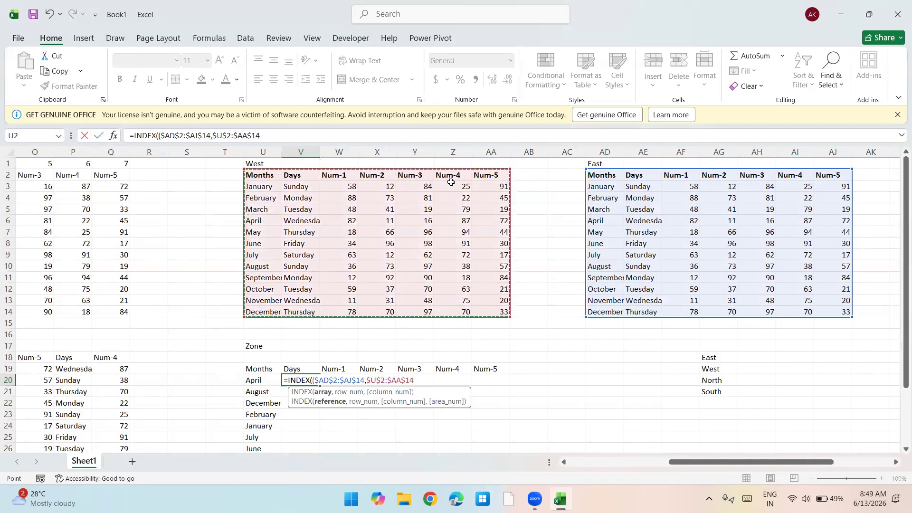
{"action": "type", "text": ","}
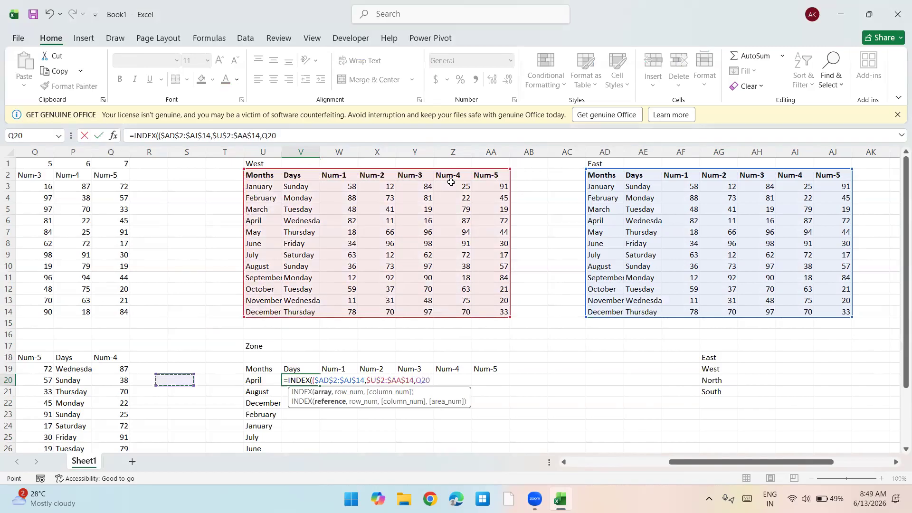
Step: Add the North table, $B$2:$H$14, as the third area of the INDEX reference in V20
{"action": "key", "text": "ctrl+Home"}
{"action": "key", "text": "Down"}
{"action": "key", "text": "Right"}
{"action": "key", "text": "ctrl+shift+Right"}
{"action": "key", "text": "ctrl+shift+Down"}
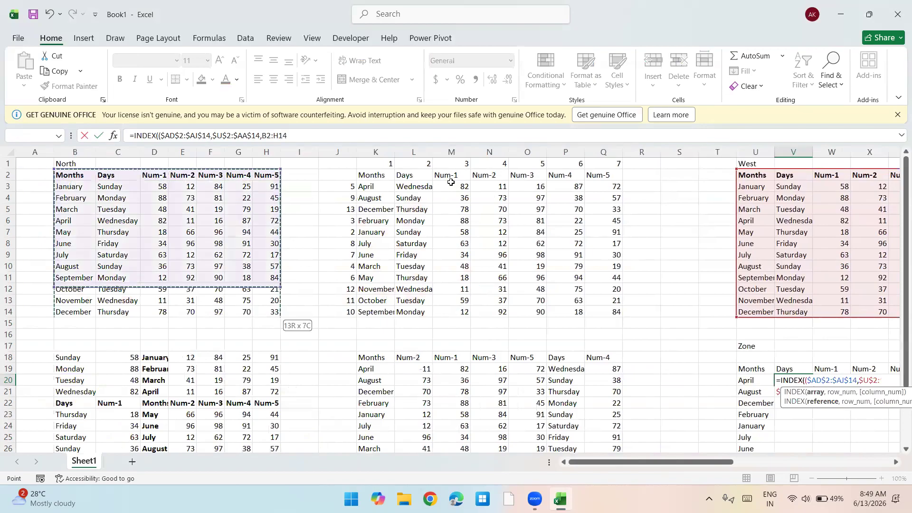
{"action": "key", "text": "F4"}
{"action": "type", "text": ","}
Step: Add the South table, $AM$2:$AS$14, as the fourth area of the INDEX reference in V20 and close the reference
{"action": "key", "text": "Right"}
{"action": "key", "text": "Right"}
{"action": "key", "text": "Right"}
{"action": "key", "text": "Right"}
{"action": "key", "text": "Right"}
{"action": "key", "text": "Right"}
{"action": "key", "text": "Right"}
{"action": "key", "text": "Right"}
{"action": "key", "text": "Right"}
{"action": "key", "text": "Right"}
{"action": "key", "text": "Right"}
{"action": "key", "text": "Right"}
{"action": "key", "text": "Right"}
{"action": "key", "text": "Right"}
{"action": "key", "text": "Right"}
{"action": "key", "text": "Right"}
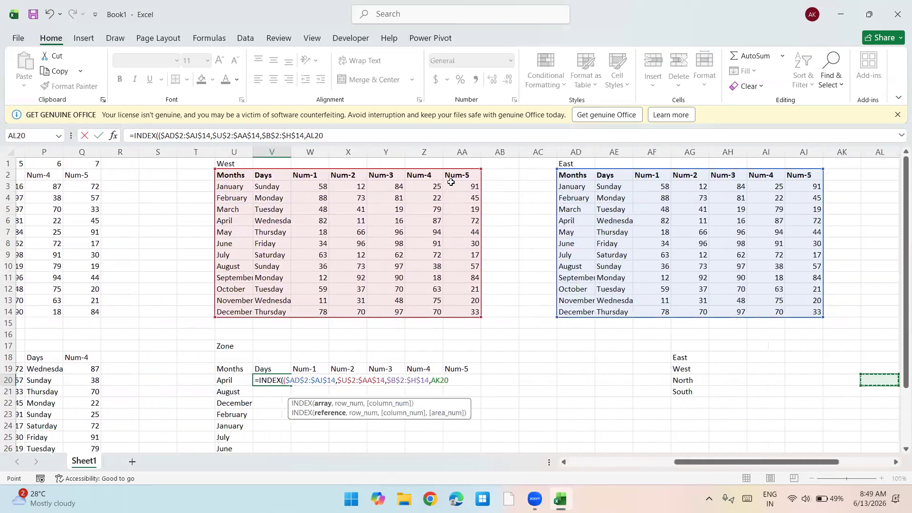
{"action": "key", "text": "Right"}
{"action": "key", "text": "Right"}
{"action": "key", "text": "ctrl+Up"}
{"action": "key", "text": "ctrl+Up"}
{"action": "key", "text": "Left"}
{"action": "key", "text": "ctrl+shift+Right"}
{"action": "key", "text": "ctrl+shift+Down"}
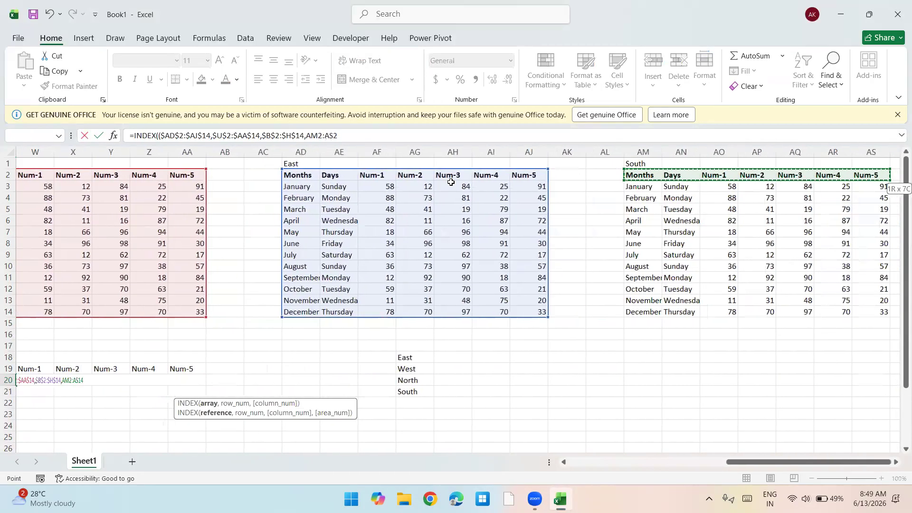
{"action": "key", "text": "ctrl+shift+Down"}
{"action": "key", "text": "F4"}
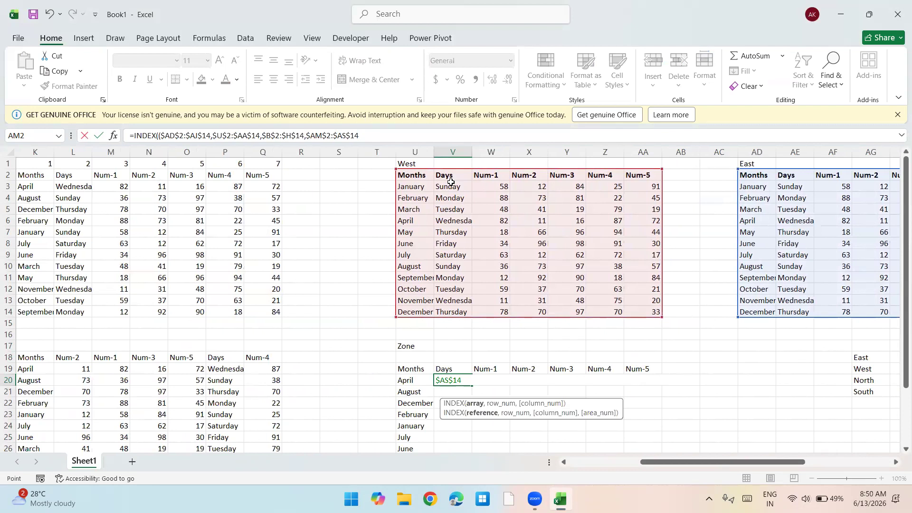
{"action": "type", "text": ")"}
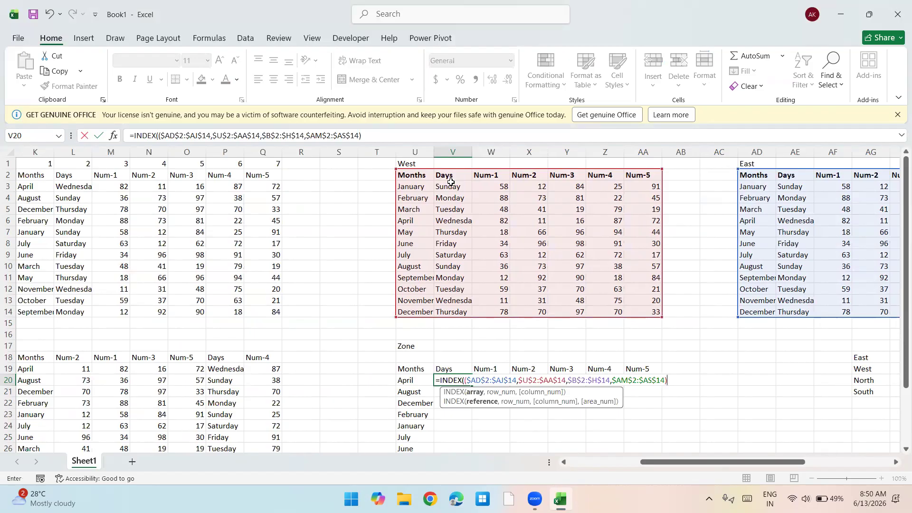
Step: Add MATCH($U20,$U$2:$U$14,0) as the INDEX row number in V20 and begin a second MATCH for the column number
{"action": "type", "text": ",MATCH("}
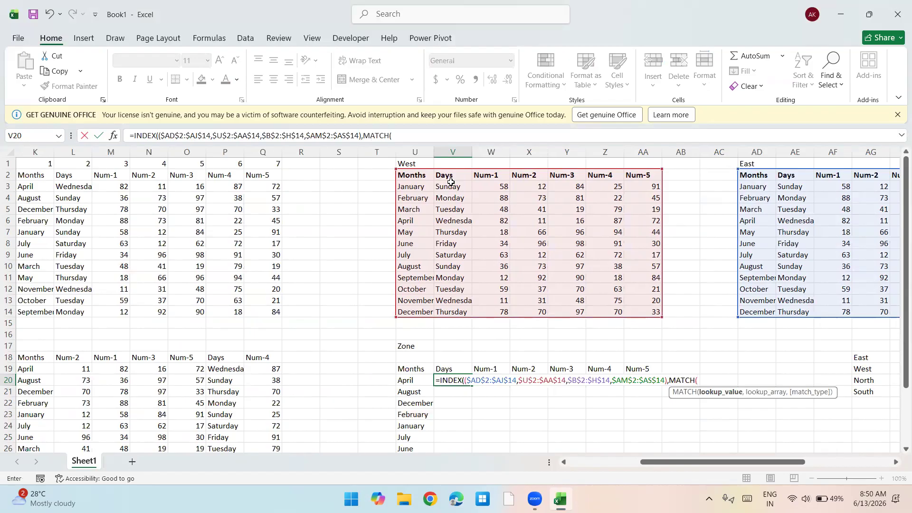
{"action": "key", "text": "Left"}
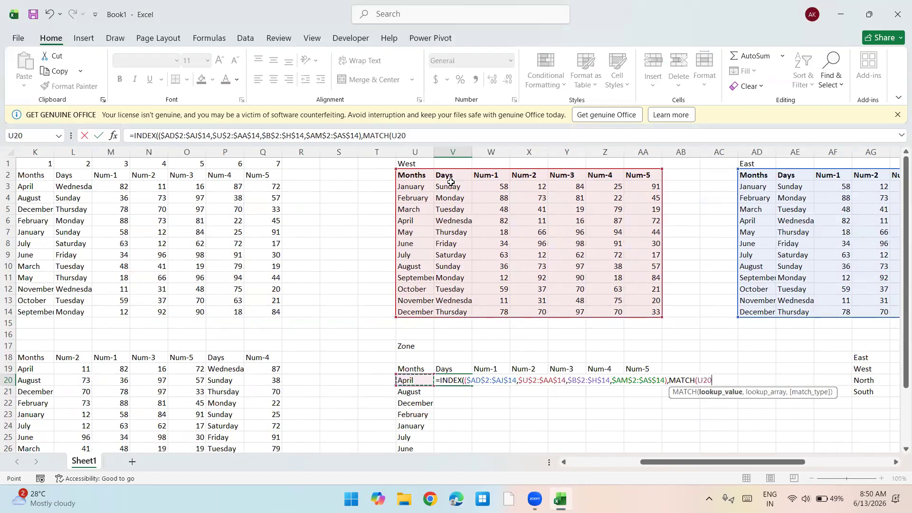
{"action": "key", "text": "F4"}
{"action": "key", "text": "F4"}
{"action": "key", "text": "F4"}
{"action": "type", "text": ","}
{"action": "key", "text": "Up"}
{"action": "key", "text": "ctrl+Up"}
{"action": "key", "text": "ctrl+Up"}
{"action": "key", "text": "Left"}
{"action": "key", "text": "ctrl+shift+Down"}
{"action": "key", "text": "F4"}
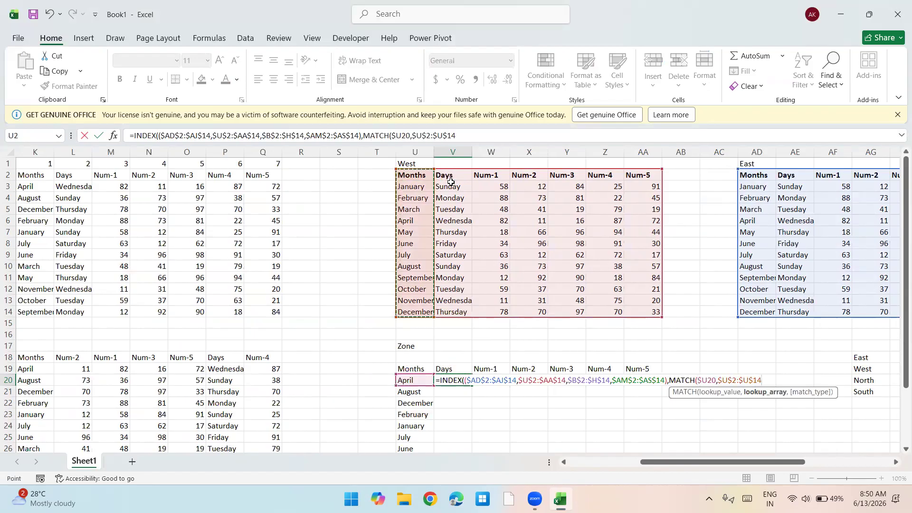
{"action": "type", "text": ",0),"}
{"action": "type", "text": "MATCH("}
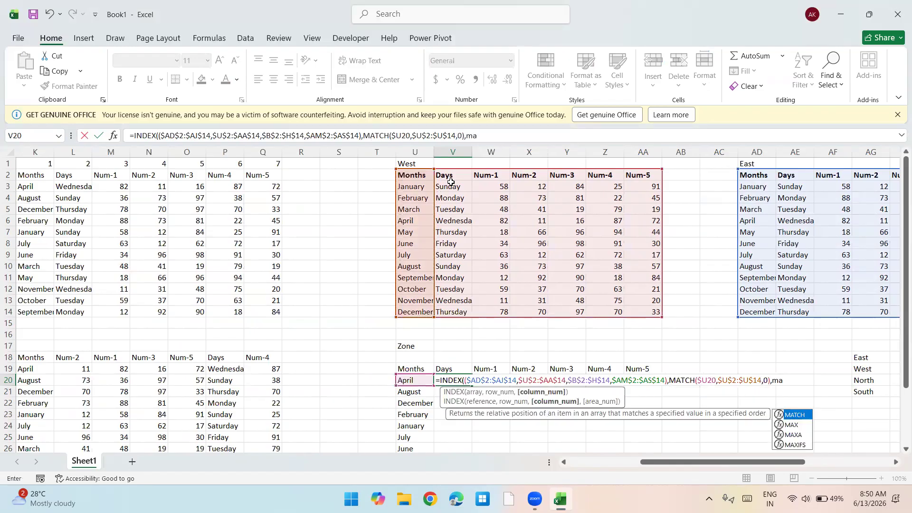
{"action": "key", "text": "Up"}
{"action": "key", "text": "Up"}
{"action": "key", "text": "Up"}
{"action": "key", "text": "Up"}
{"action": "key", "text": "Up"}
{"action": "key", "text": "Up"}
{"action": "key", "text": "Up"}
{"action": "key", "text": "Up"}
{"action": "key", "text": "ctrl+Up"}
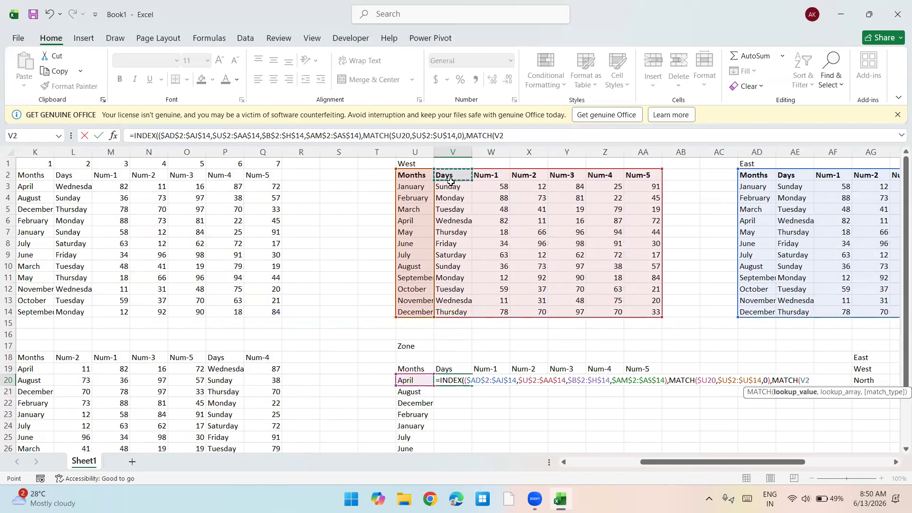
{"action": "key", "text": "Left"}
{"action": "key", "text": "ctrl+shift+Right"}
{"action": "key", "text": "F4"}
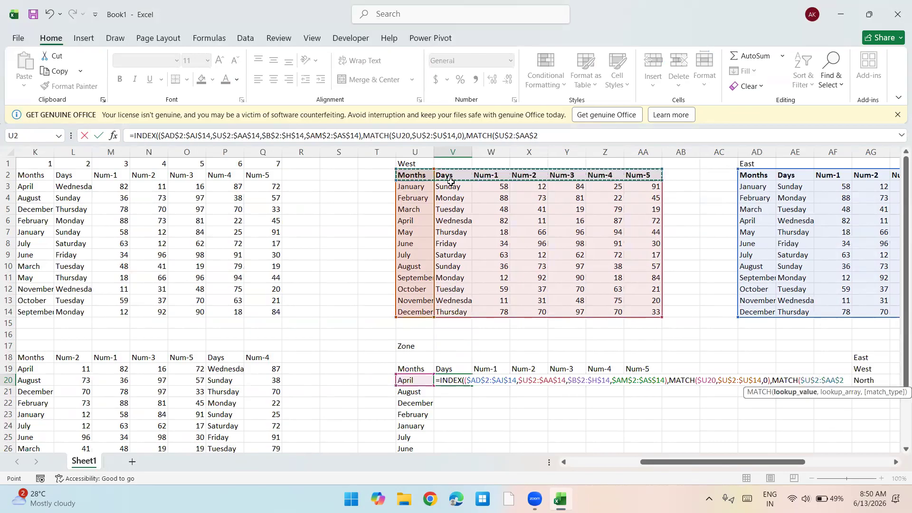
{"action": "type", "text": ","}
{"action": "key", "text": "BackSpace"}
{"action": "key", "text": "BackSpace"}
{"action": "key", "text": "BackSpace"}
{"action": "key", "text": "BackSpace"}
{"action": "key", "text": "BackSpace"}
{"action": "key", "text": "BackSpace"}
{"action": "key", "text": "BackSpace"}
{"action": "key", "text": "BackSpace"}
{"action": "key", "text": "BackSpace"}
{"action": "key", "text": "BackSpace"}
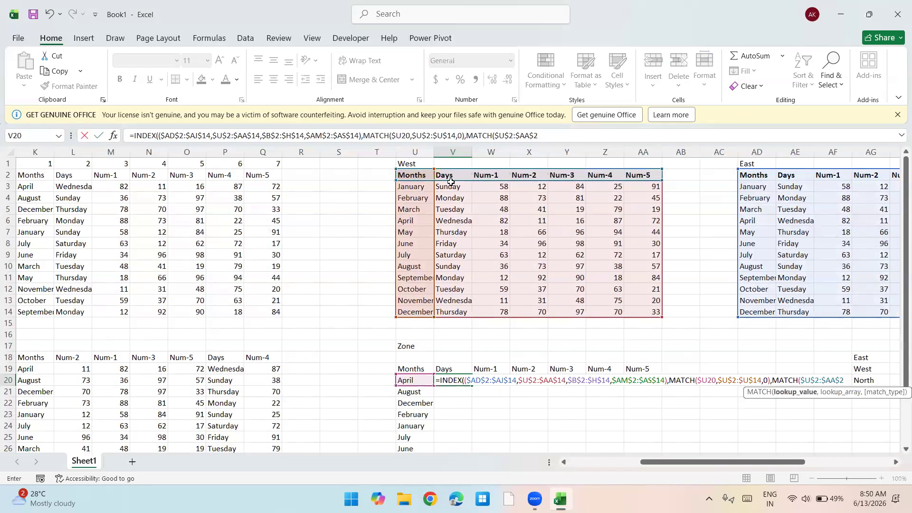
Step: Complete the column-number MATCH in V20 with lookup value V$19, lookup array $U$2:$AA$2 and match type 0
{"action": "key", "text": "Up"}
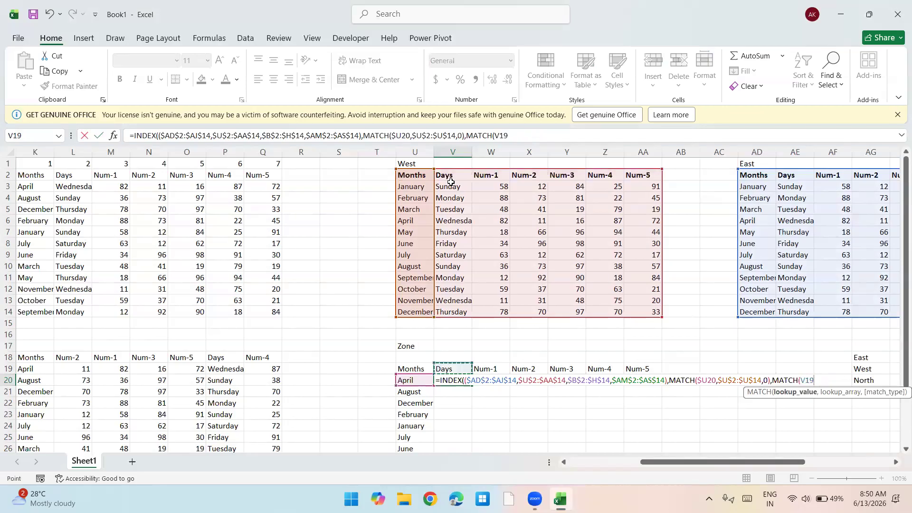
{"action": "key", "text": "F4"}
{"action": "key", "text": "F4"}
{"action": "type", "text": ","}
{"action": "key", "text": "Up"}
{"action": "key", "text": "ctrl+Up"}
{"action": "key", "text": "ctrl+Up"}
{"action": "key", "text": "Left"}
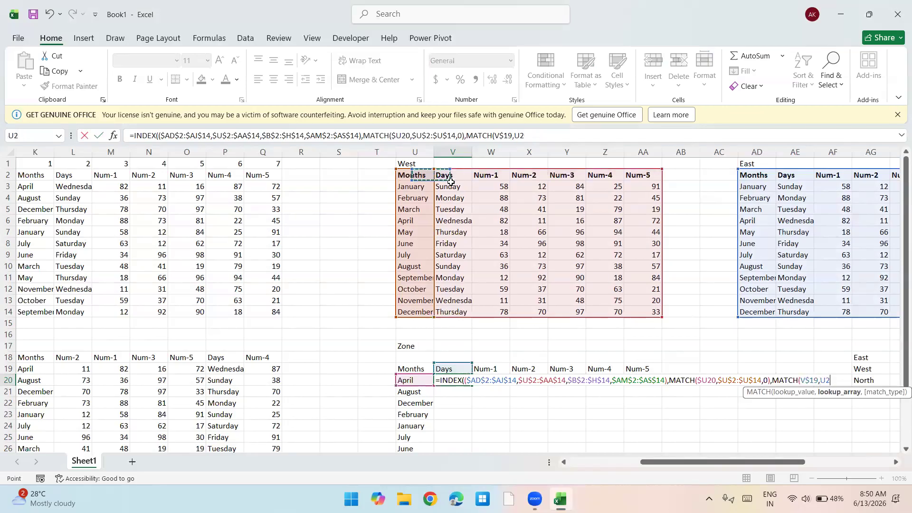
{"action": "key", "text": "ctrl+shift+Right"}
{"action": "key", "text": "F4"}
{"action": "type", "text": ","}
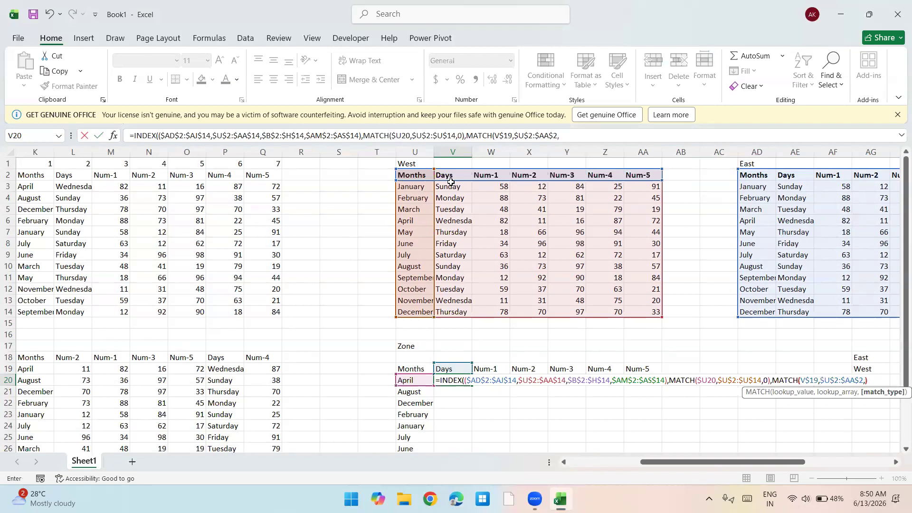
{"action": "type", "text": ")"}
{"action": "key", "text": "Left"}
{"action": "type", "text": "0"}
{"action": "key", "text": "Right"}
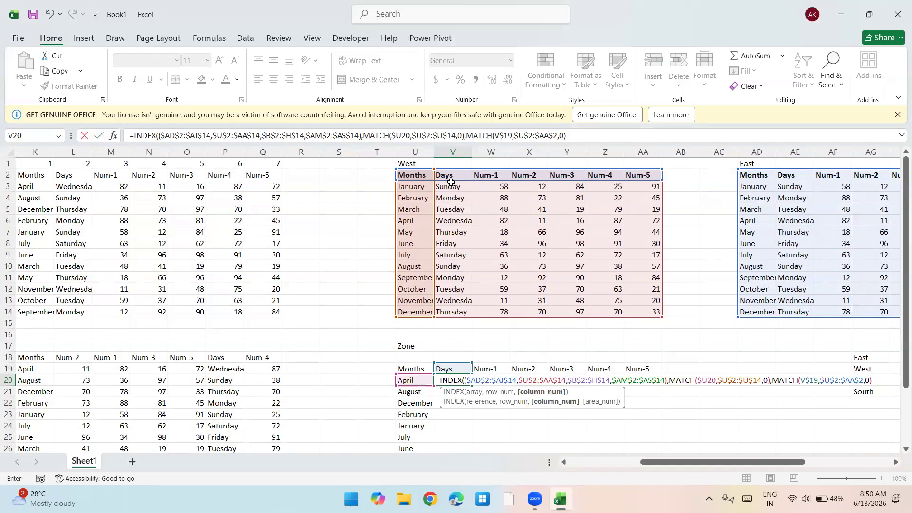
Step: Add MATCH($V$17,$AG$18:$AG$21,0) as the INDEX area number and enter the finished formula in V20
{"action": "type", "text": ",MATCH("}
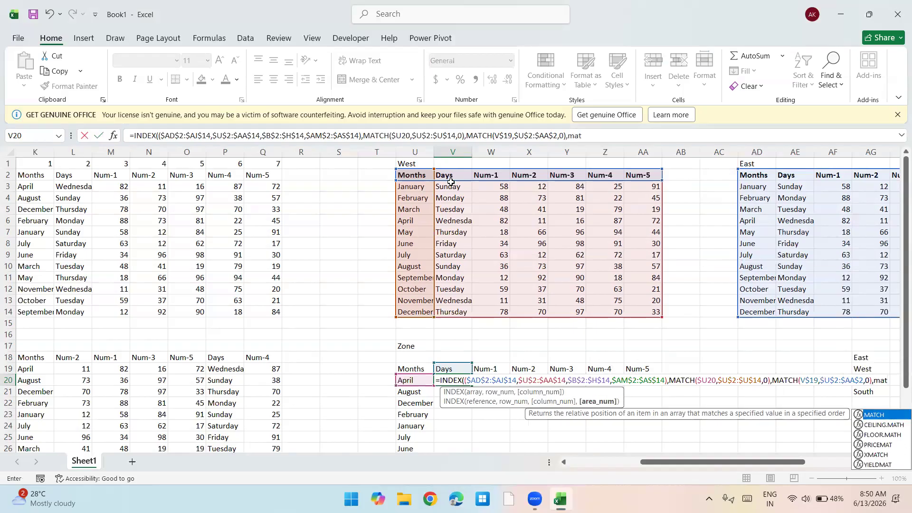
{"action": "key", "text": "Up"}
{"action": "key", "text": "Up"}
{"action": "key", "text": "Up"}
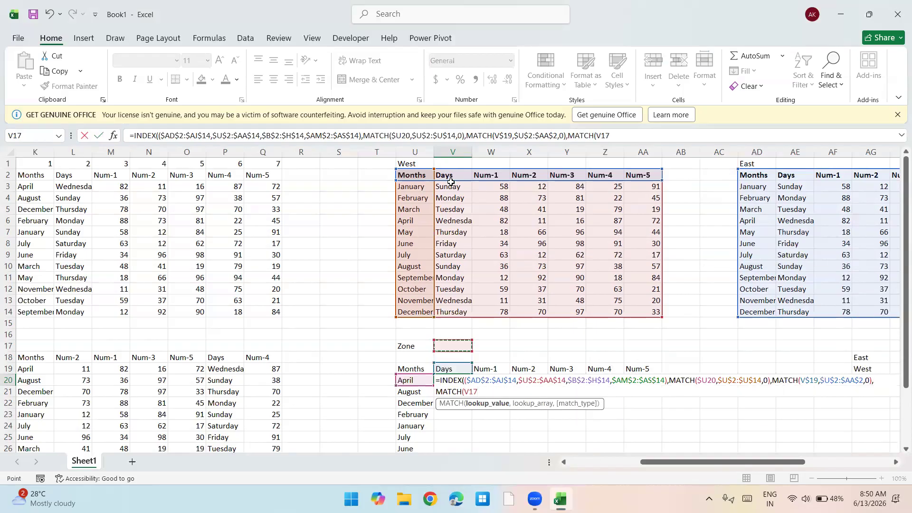
{"action": "key", "text": "F4"}
{"action": "type", "text": ","}
{"action": "key", "text": "Right"}
{"action": "key", "text": "Right"}
{"action": "key", "text": "Right"}
{"action": "key", "text": "Right"}
{"action": "key", "text": "Right"}
{"action": "key", "text": "Right"}
{"action": "key", "text": "Right"}
{"action": "key", "text": "Right"}
{"action": "key", "text": "Right"}
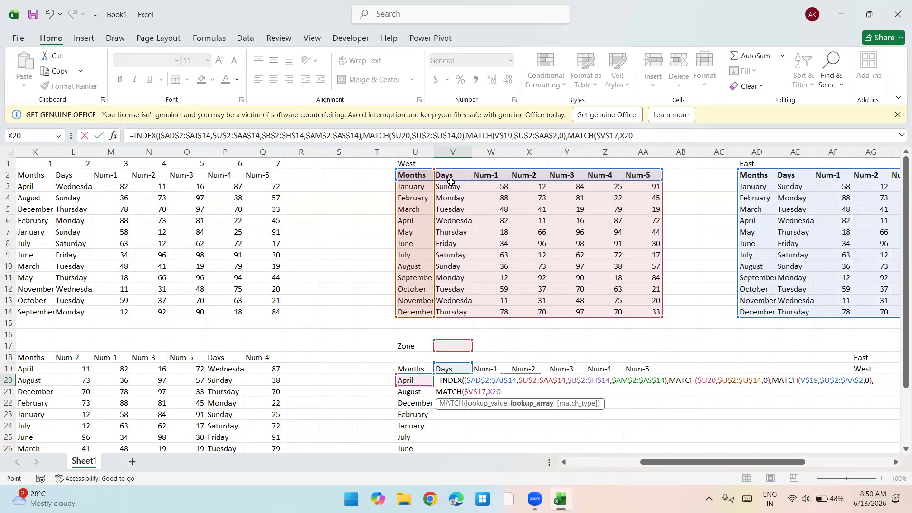
{"action": "key", "text": "Right"}
{"action": "key", "text": "Right"}
{"action": "key", "text": "Up"}
{"action": "key", "text": "Up"}
{"action": "key", "text": "shift+Down"}
{"action": "key", "text": "shift+Down"}
{"action": "key", "text": "shift+Down"}
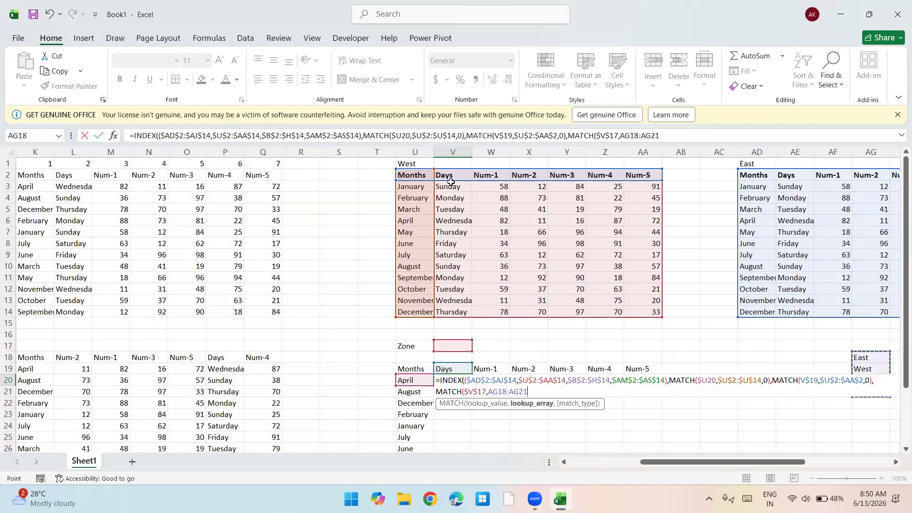
{"action": "key", "text": "F4"}
{"action": "type", "text": ",0))"}
{"action": "key", "text": "Return"}
Step: Choose West as the zone in cell V17
{"action": "key", "text": "Up"}
{"action": "key", "text": "Up"}
{"action": "key", "text": "Up"}
{"action": "key", "text": "Up"}
{"action": "key", "text": "alt+Down"}
{"action": "key", "text": "Down"}
{"action": "key", "text": "Return"}
Step: Copy the INDEX formula from V20 across the whole lookup table, V20:AA31
{"action": "key", "text": "Down"}
{"action": "key", "text": "Down"}
{"action": "key", "text": "ctrl+c"}
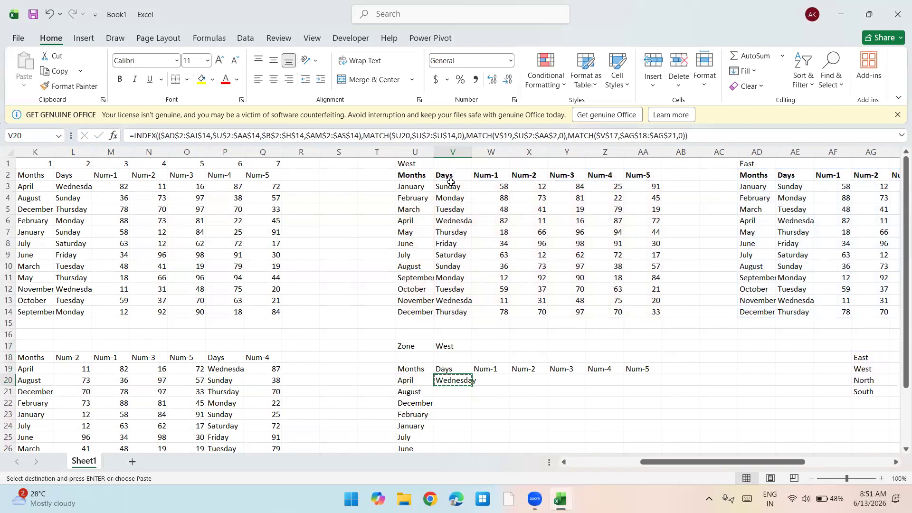
{"action": "key", "text": "shift+Right"}
{"action": "key", "text": "shift+Right"}
{"action": "key", "text": "shift+Right"}
{"action": "key", "text": "shift+Right"}
{"action": "key", "text": "shift+Right"}
{"action": "key", "text": "shift+Down"}
{"action": "key", "text": "shift+Down"}
{"action": "key", "text": "shift+Down"}
{"action": "key", "text": "shift+Down"}
{"action": "key", "text": "shift+Down"}
{"action": "key", "text": "shift+Down"}
{"action": "key", "text": "shift+Down"}
{"action": "key", "text": "shift+Down"}
{"action": "key", "text": "shift+Down"}
{"action": "key", "text": "shift+Down"}
{"action": "key", "text": "shift+Down"}
{"action": "key", "text": "shift+Down"}
{"action": "key", "text": "shift+Down"}
{"action": "key", "text": "shift+Down"}
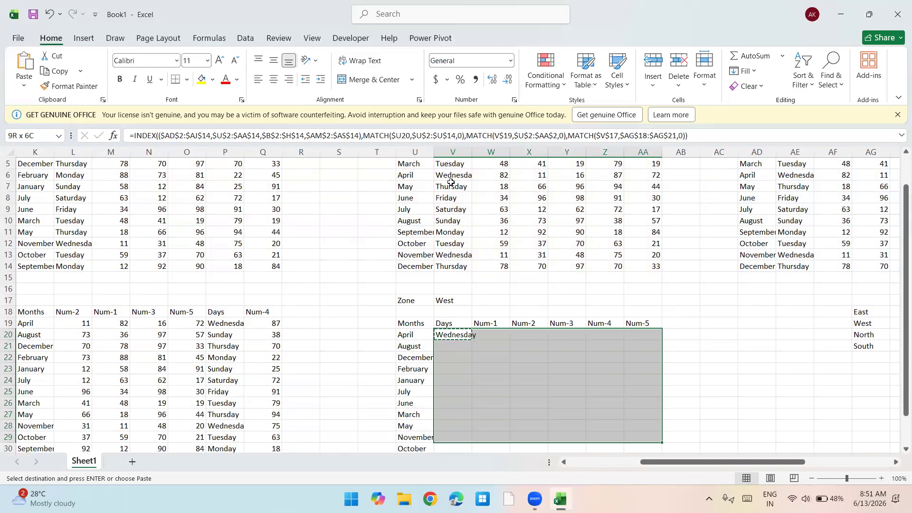
{"action": "key", "text": "shift+Up"}
{"action": "key", "text": "shift+Up"}
{"action": "key", "text": "shift+Up"}
{"action": "key", "text": "Return"}
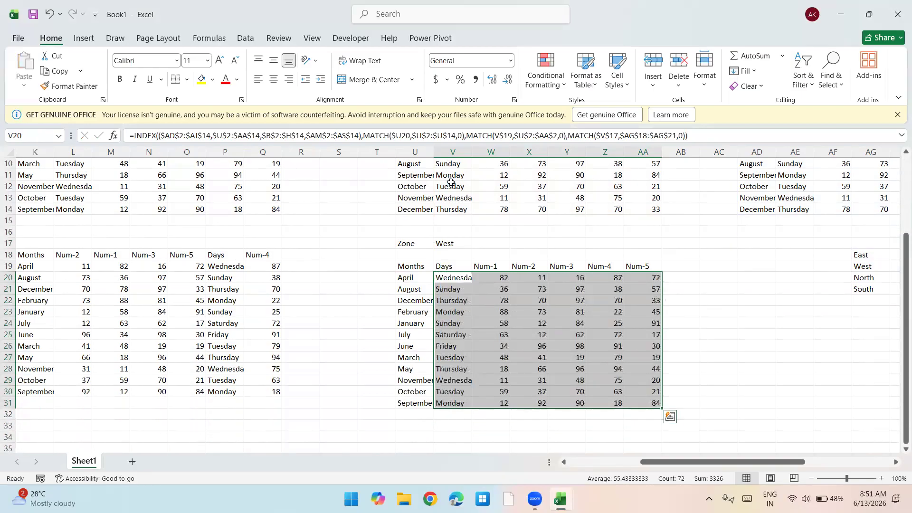
Step: Enter =RANDBETWEEN(100,10000) in W3, the first Num-1 cell of the West table
{"action": "key", "text": "ctrl+Up"}
{"action": "key", "text": "ctrl+Up"}
{"action": "key", "text": "ctrl+Up"}
{"action": "key", "text": "ctrl+Up"}
{"action": "key", "text": "Down"}
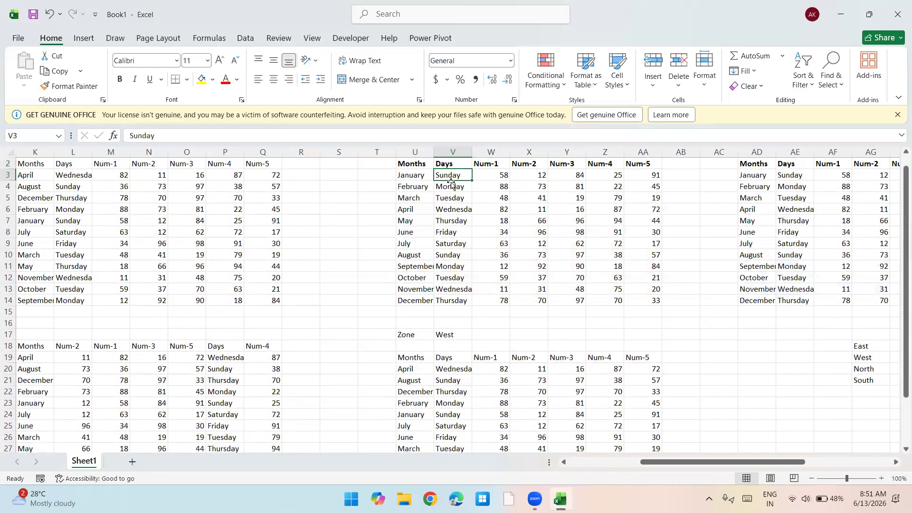
{"action": "key", "text": "Right"}
{"action": "type", "text": "and"}
{"action": "key", "text": "Down"}
{"action": "key", "text": "Down"}
{"action": "key", "text": "Tab"}
{"action": "type", "text": "100,10000"}
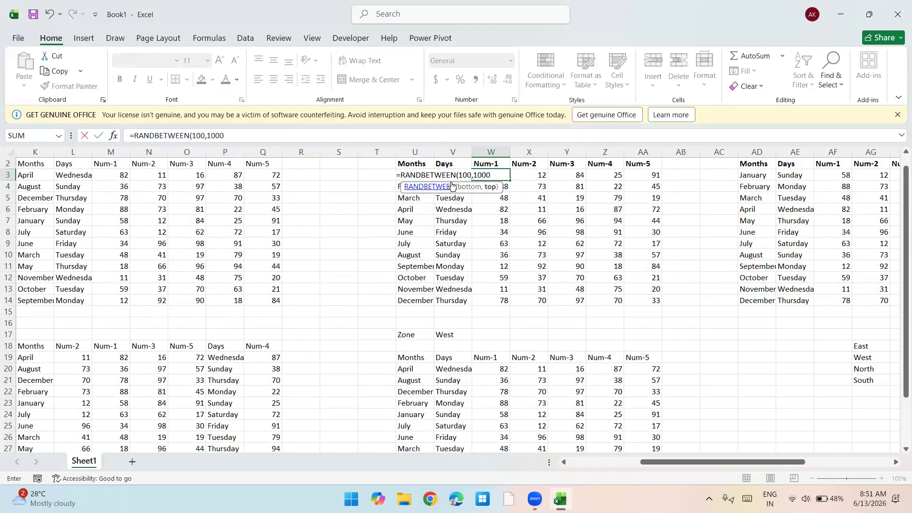
{"action": "key", "text": "ctrl+Return"}
Step: Copy the RANDBETWEEN formula from W3 to all number cells of the West table, W3:AA14
{"action": "key", "text": "ctrl+c"}
{"action": "key", "text": "ctrl+shift+Down"}
{"action": "key", "text": "ctrl+shift+Right"}
{"action": "key", "text": "ctrl+v"}
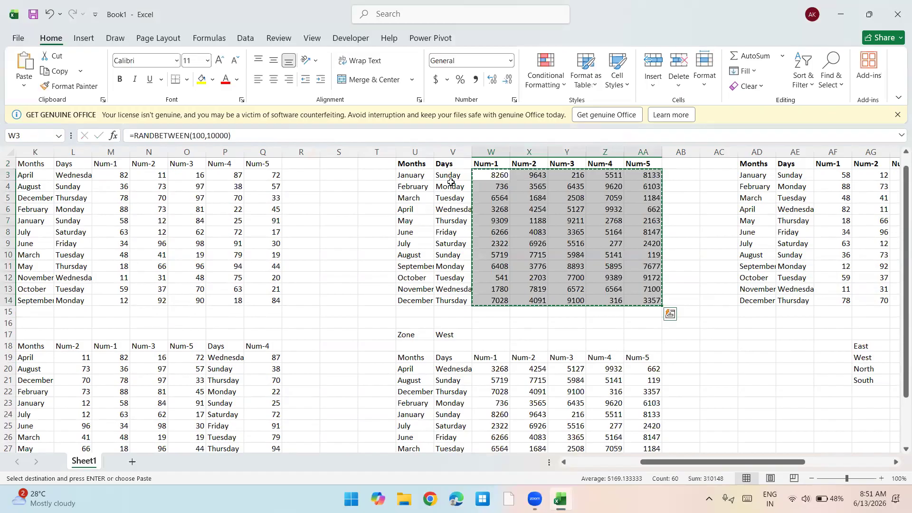
Step: Copy the West table's RANDBETWEEN formulas from W3:AA14 to the number cells of the East table, AF3:AJ14
{"action": "key", "text": "ctrl+c"}
{"action": "key", "text": "ctrl+Right"}
{"action": "key", "text": "ctrl+Right"}
{"action": "key", "text": "Right"}
{"action": "key", "text": "Right"}
{"action": "key", "text": "ctrl+v"}
Step: Paste the same RANDBETWEEN formulas into the number cells of the South table, AO3:AS14
{"action": "key", "text": "ctrl+Right"}
{"action": "key", "text": "Right"}
{"action": "key", "text": "Right"}
{"action": "key", "text": "Right"}
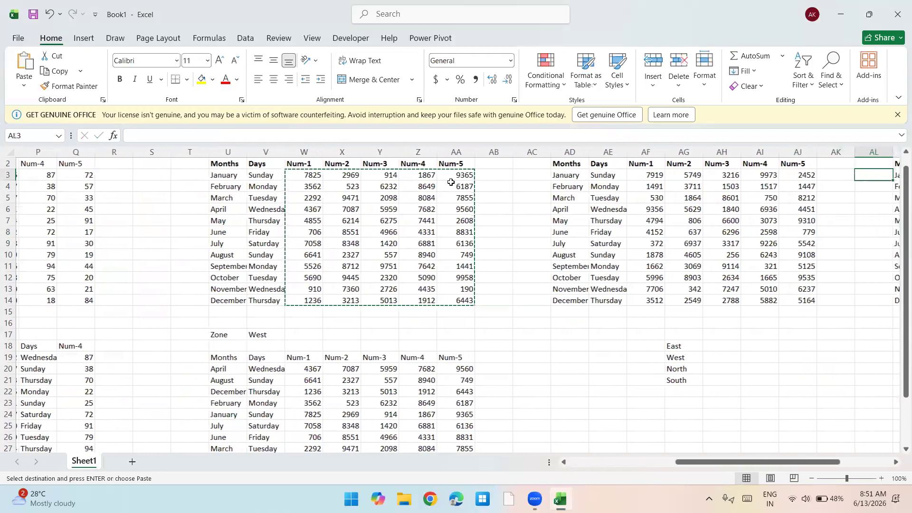
{"action": "key", "text": "ctrl+v"}
{"action": "key", "text": "ctrl+z"}
{"action": "key", "text": "ctrl+Right"}
{"action": "key", "text": "Left"}
{"action": "key", "text": "Left"}
{"action": "key", "text": "Left"}
{"action": "key", "text": "Left"}
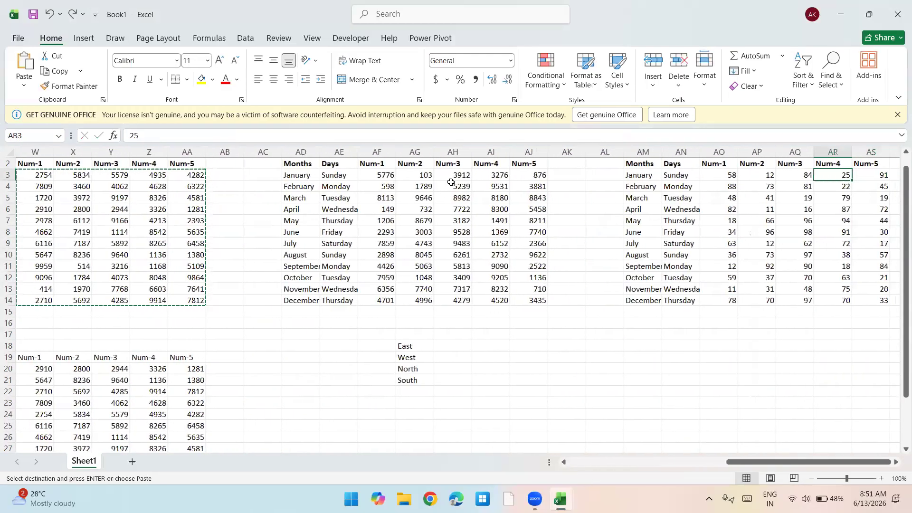
{"action": "key", "text": "ctrl+v"}
Step: Replace the formulas in the data rows of the West, East and South tables, starting at U3, with their values
{"action": "key", "text": "ctrl+Left"}
{"action": "key", "text": "ctrl+Left"}
{"action": "key", "text": "ctrl+Left"}
{"action": "key", "text": "ctrl+Left"}
{"action": "key", "text": "ctrl+Left"}
{"action": "key", "text": "ctrl+Left"}
{"action": "key", "text": "ctrl+Left"}
{"action": "key", "text": "ctrl+Left"}
{"action": "key", "text": "ctrl+Left"}
{"action": "key", "text": "ctrl+Left"}
{"action": "key", "text": "ctrl+Right"}
{"action": "key", "text": "ctrl+Right"}
{"action": "key", "text": "ctrl+Right"}
{"action": "key", "text": "ctrl+Up"}
{"action": "key", "text": "Down"}
{"action": "key", "text": "Down"}
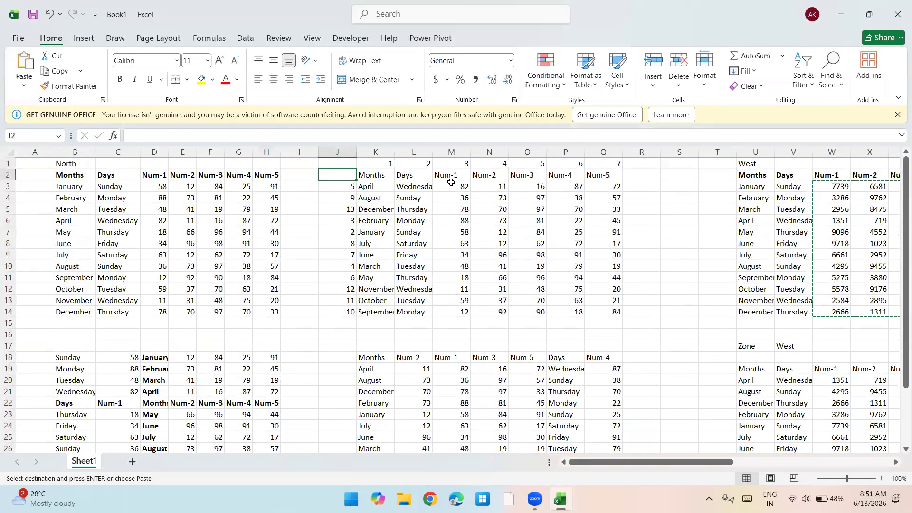
{"action": "key", "text": "ctrl+Right"}
{"action": "key", "text": "ctrl+Right"}
{"action": "key", "text": "Down"}
{"action": "key", "text": "ctrl+shift+Right"}
{"action": "key", "text": "Up"}
{"action": "key", "text": "ctrl+shift+Right"}
{"action": "key", "text": "ctrl+shift+Right"}
{"action": "key", "text": "ctrl+shift+Right"}
{"action": "key", "text": "ctrl+shift+Right"}
{"action": "key", "text": "ctrl+shift+Right"}
{"action": "key", "text": "ctrl+shift+Right"}
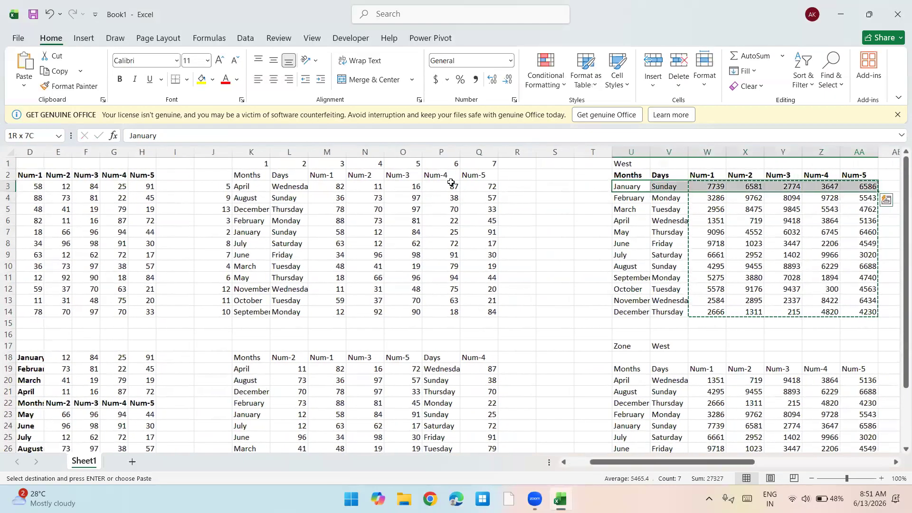
{"action": "key", "text": "ctrl+shift+Down"}
{"action": "key", "text": "ctrl+shift+Left"}
{"action": "key", "text": "ctrl+c"}
{"action": "key", "text": "ctrl+alt+v"}
{"action": "key", "text": "v"}
{"action": "key", "text": "Return"}
Step: Choose North as the zone in cell V17 to test the lookup table
{"action": "key", "text": "Down"}
{"action": "key", "text": "Down"}
{"action": "key", "text": "Down"}
{"action": "key", "text": "ctrl+Down"}
{"action": "key", "text": "ctrl+Down"}
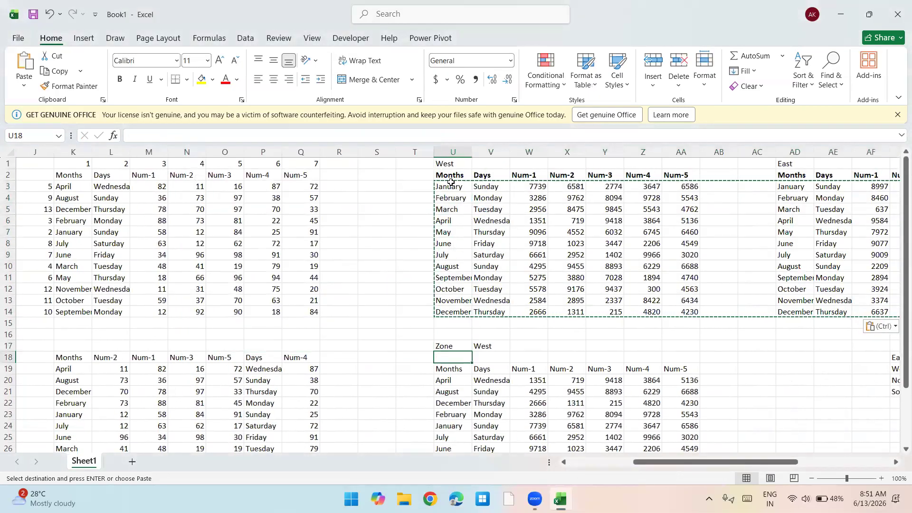
{"action": "key", "text": "Right"}
{"action": "key", "text": "alt+Down"}
{"action": "key", "text": "Down"}
{"action": "key", "text": "Return"}
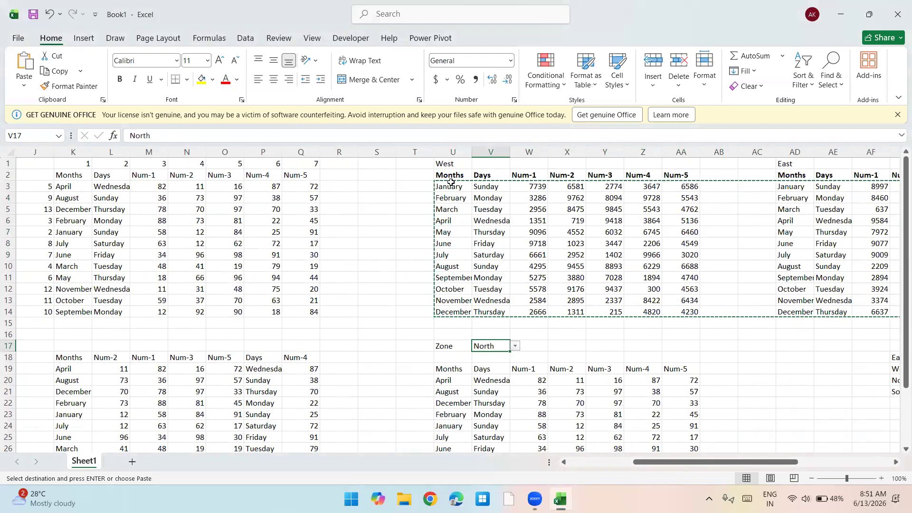
Step: Switch the zone in cell V17 to South
{"action": "key", "text": "alt"}
{"action": "key", "text": "alt+Down"}
{"action": "key", "text": "Down"}
{"action": "key", "text": "Return"}
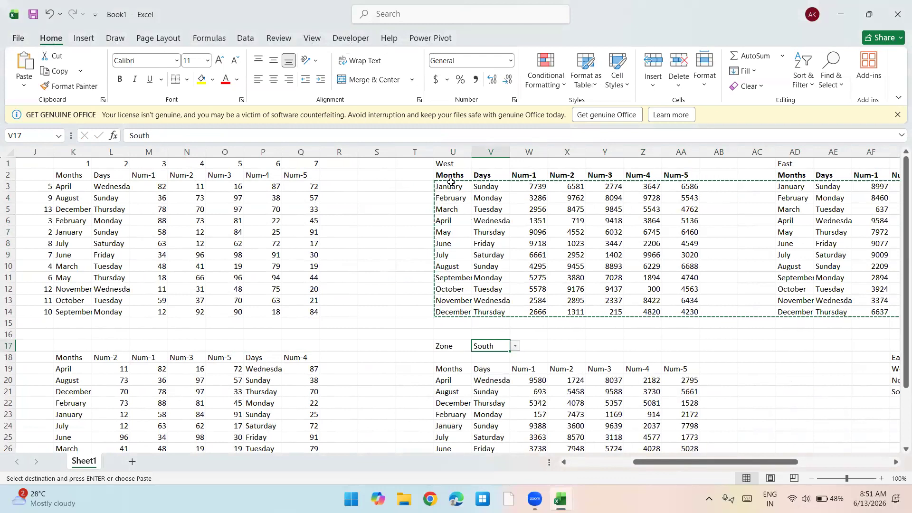
Step: Enter the syntax note "Index((Arrays), Match for Rows, Match for Columns, Match for Array)" as text in cell Z17
{"action": "key", "text": "Right"}
{"action": "key", "text": "Right"}
{"action": "key", "text": "Right"}
{"action": "key", "text": "Right"}
{"action": "key", "text": "Right"}
{"action": "key", "text": "Right"}
{"action": "key", "text": "Right"}
{"action": "key", "text": "Right"}
{"action": "key", "text": "Down"}
{"action": "key", "text": "Left"}
{"action": "key", "text": "Left"}
{"action": "key", "text": "Left"}
{"action": "key", "text": "Up"}
{"action": "key", "text": "Left"}
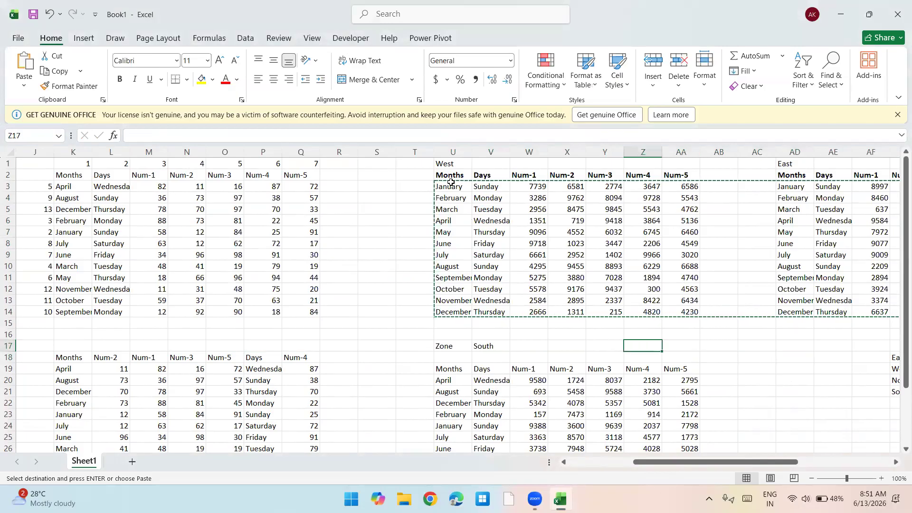
{"action": "type", "text": "Index("}
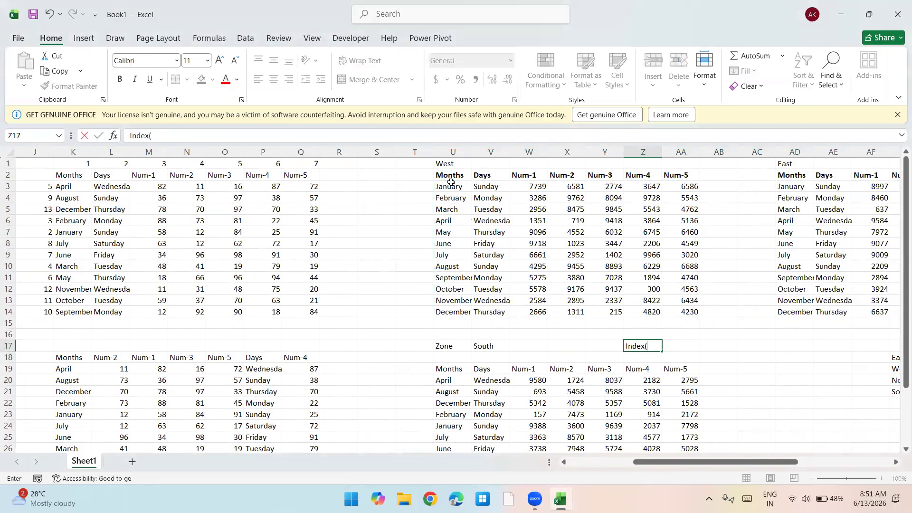
{"action": "type", "text": "(Array"}
{"action": "type", "text": "s), Match for"}
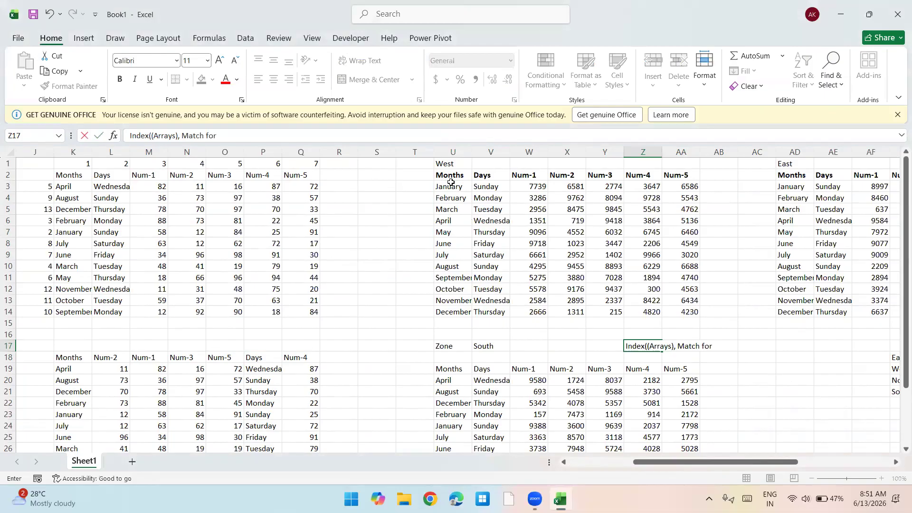
{"action": "type", "text": " Rows, Match C"}
{"action": "type", "text": "or Columns, Match for Index"}
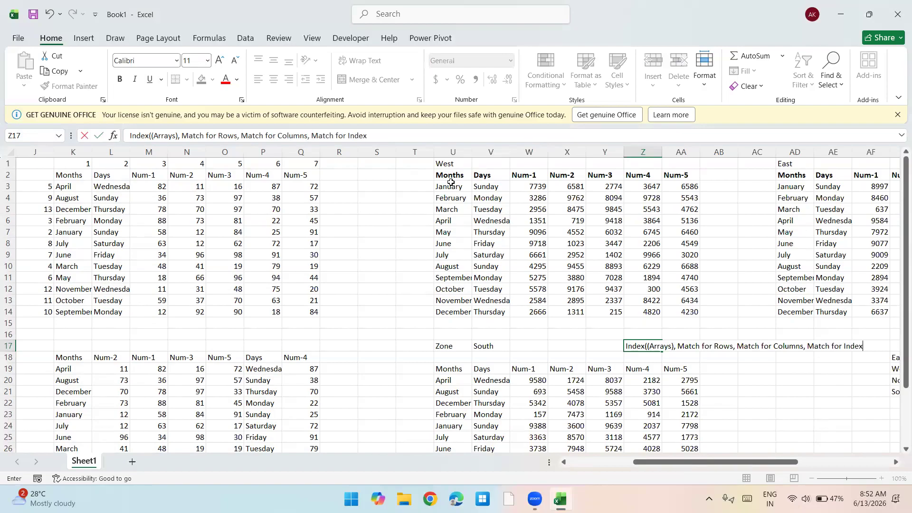
{"action": "type", "text": "e"}
{"action": "key", "text": "BackSpace"}
{"action": "key", "text": "BackSpace"}
{"action": "key", "text": "BackSpace"}
{"action": "key", "text": "BackSpace"}
{"action": "type", "text": "Arr"}
Step: Examine the lookup table's month names, column headers and zone cell, and the INDEX formulas down column V
{"action": "left_click_drag", "start_coordinate": [440, 380], "coordinate": [448, 426]}
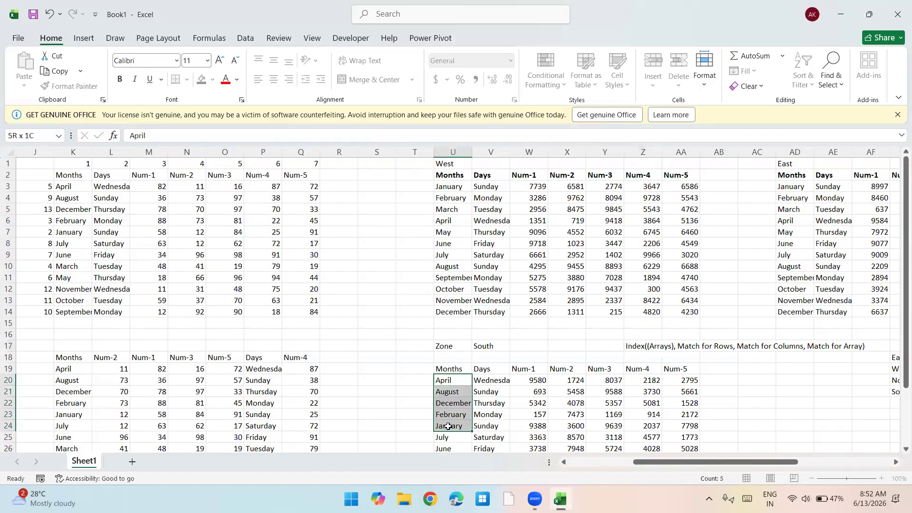
{"action": "left_click_drag", "start_coordinate": [487, 370], "coordinate": [524, 370]}
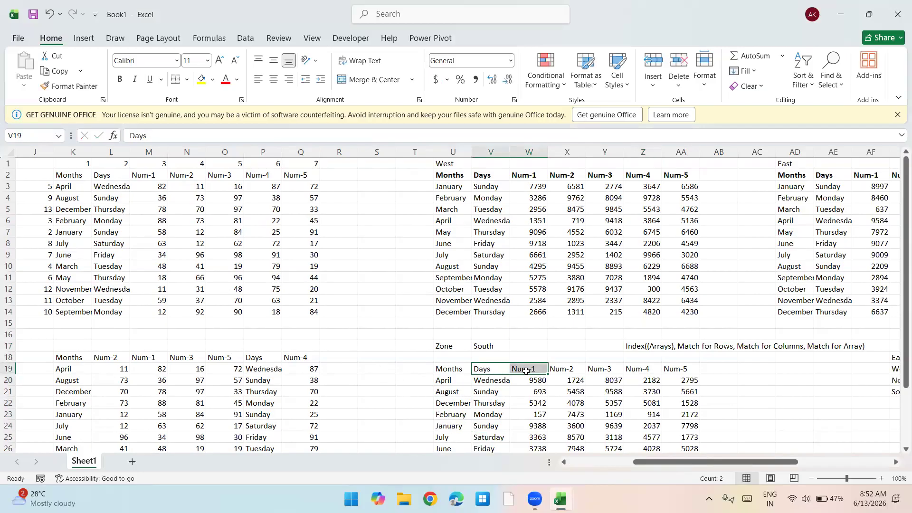
{"action": "left_click", "coordinate": [484, 346]}
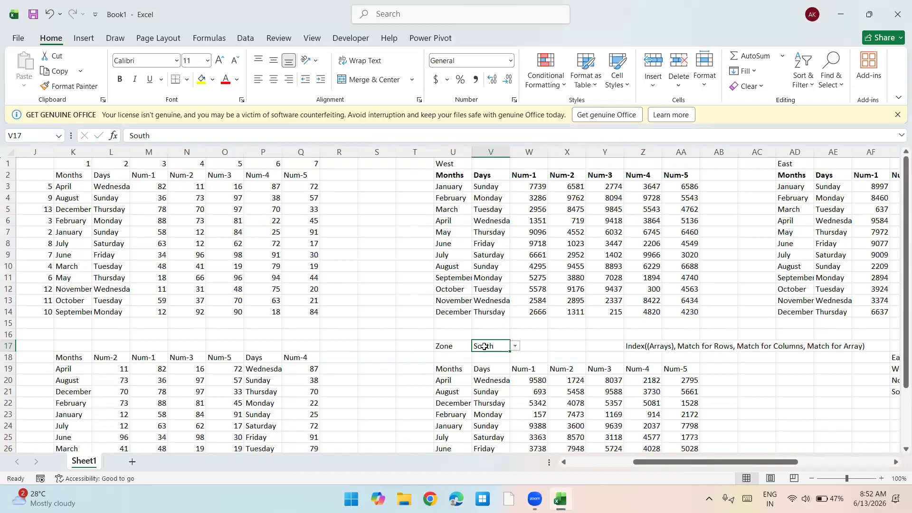
{"action": "key", "text": "Down"}
{"action": "key", "text": "Down"}
{"action": "key", "text": "Down"}
{"action": "key", "text": "Down"}
{"action": "key", "text": "Down"}
{"action": "key", "text": "Down"}
{"action": "key", "text": "Down"}
{"action": "key", "text": "Down"}
{"action": "key", "text": "Down"}
{"action": "key", "text": "Down"}
{"action": "key", "text": "Down"}
{"action": "key", "text": "Down"}
{"action": "key", "text": "Down"}
{"action": "key", "text": "Down"}
{"action": "key", "text": "Down"}
{"action": "key", "text": "Down"}
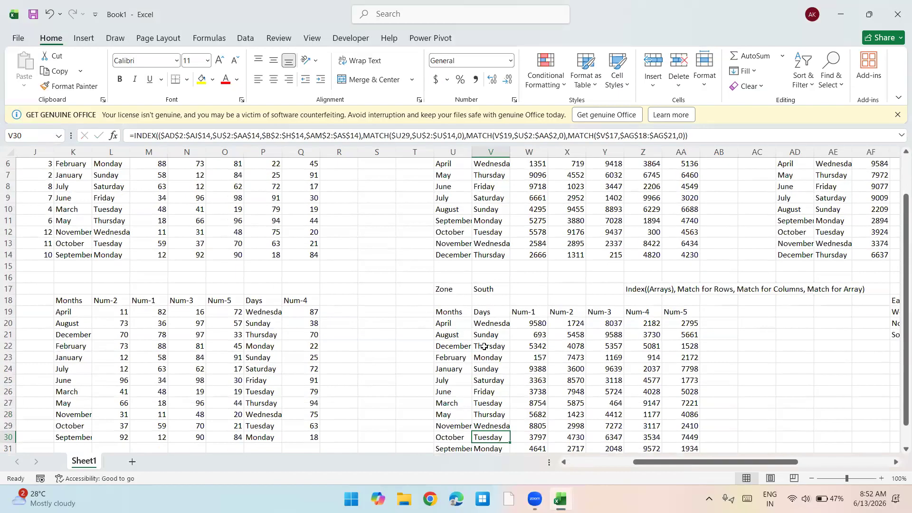
Step: Add a new worksheet, enter the header "Students Name" in A1 and fit column A's width to it
{"action": "key", "text": "shift+F11"}
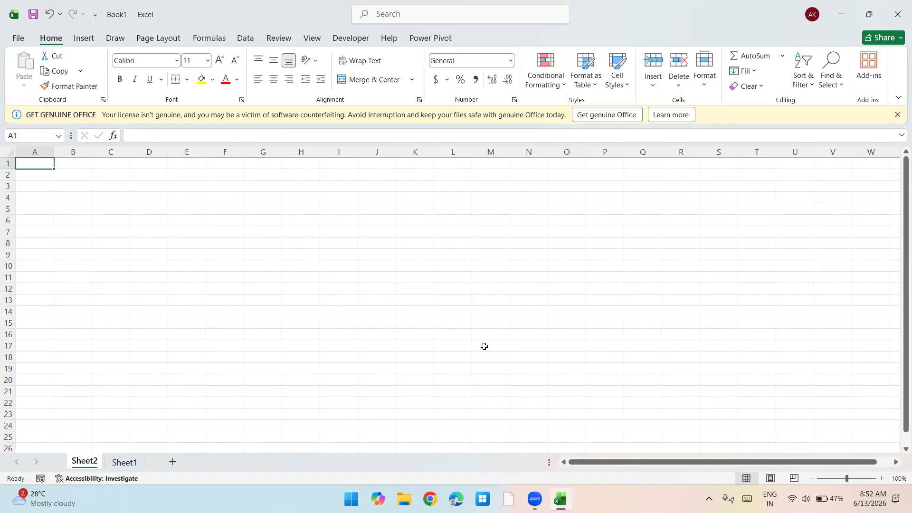
{"action": "type", "text": "Students"}
{"action": "key", "text": "Return"}
{"action": "key", "text": "Up"}
{"action": "type", "text": "Students Name"}
{"action": "key", "text": "Return"}
{"action": "key", "text": "Up"}
{"action": "key", "text": "alt+h"}
{"action": "key", "text": "o"}
{"action": "key", "text": "i"}
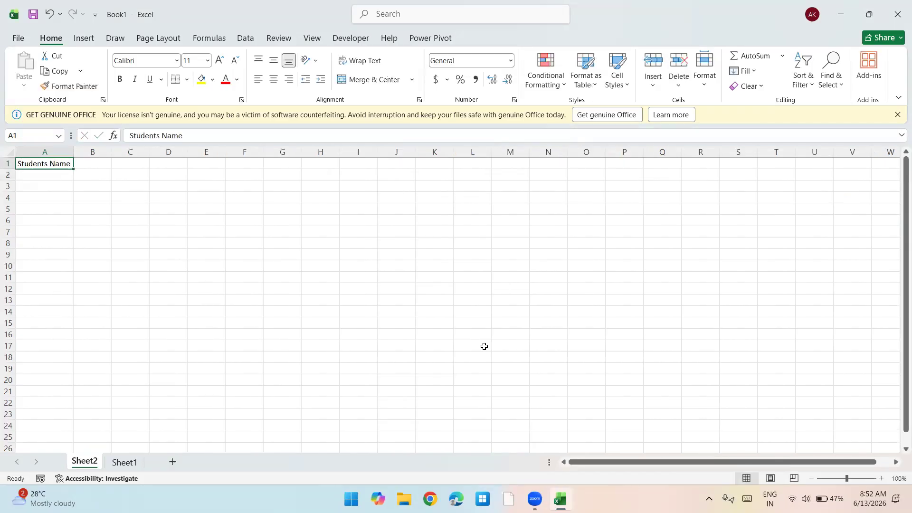
Step: Enter Student-01 in A2 and fill the series down to Student-11 in A12
{"action": "key", "text": "Down"}
{"action": "type", "text": "Student"}
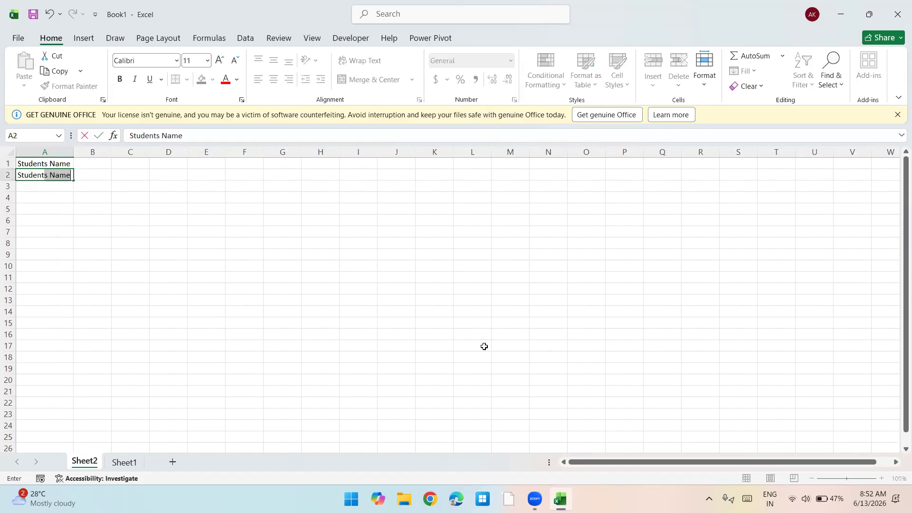
{"action": "type", "text": "-101"}
{"action": "key", "text": "Return"}
{"action": "key", "text": "Up"}
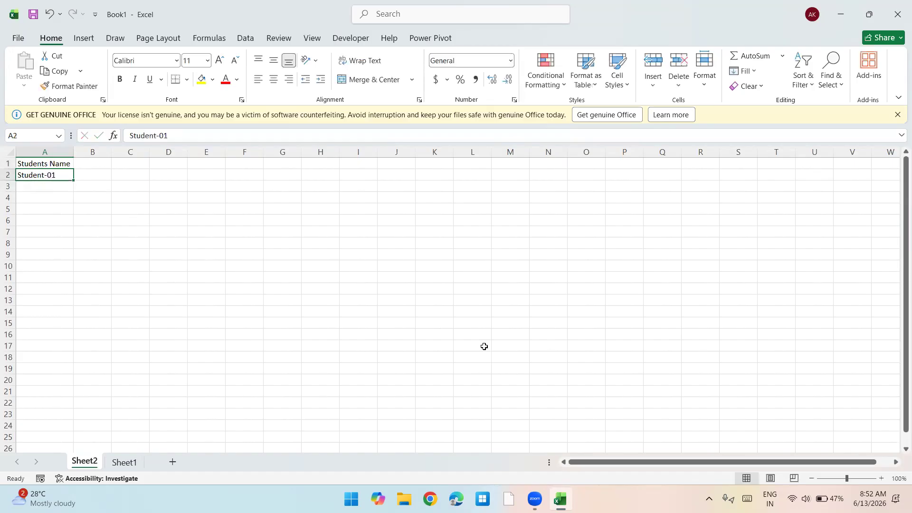
{"action": "left_click_drag", "start_coordinate": [73, 180], "coordinate": [72, 291]}
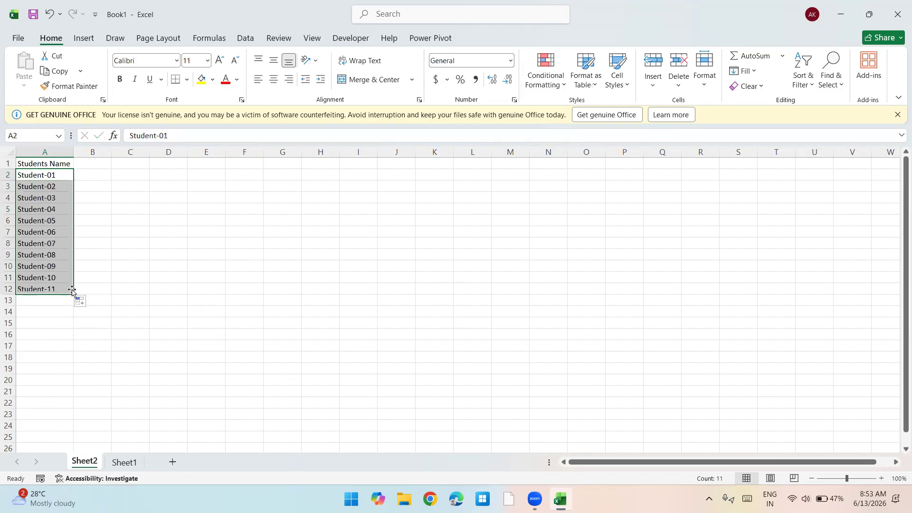
Step: Widen column B to make room for pictures beside the student names
{"action": "key", "text": "alt+o"}
{"action": "key", "text": "c"}
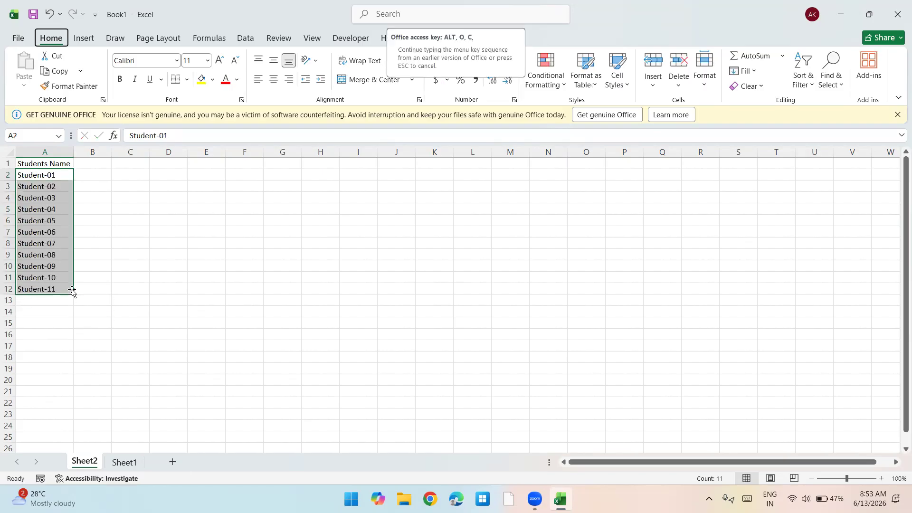
{"action": "key", "text": "ctrl+Home"}
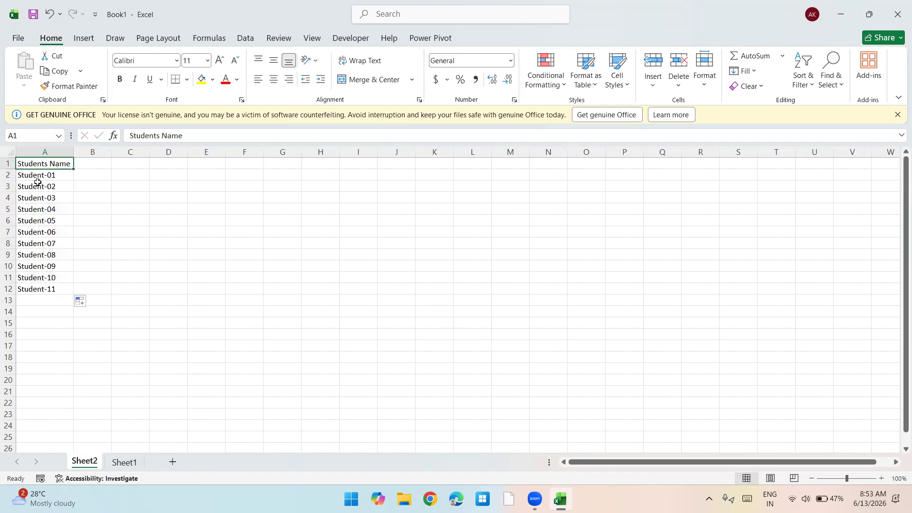
{"action": "left_click_drag", "start_coordinate": [108, 156], "coordinate": [149, 157]}
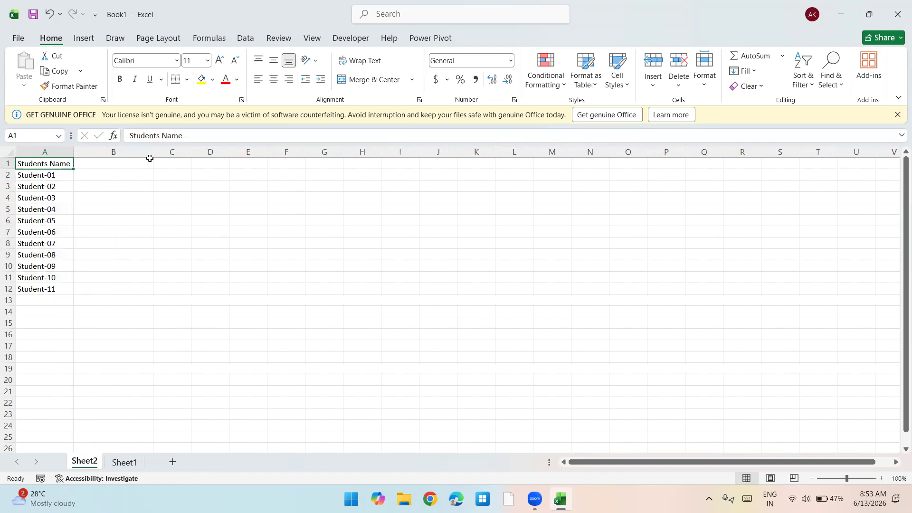
Step: Increase the height of rows 2 to 12 for pictures and align their contents vertically in the middle
{"action": "left_click_drag", "start_coordinate": [7, 175], "coordinate": [8, 319]}
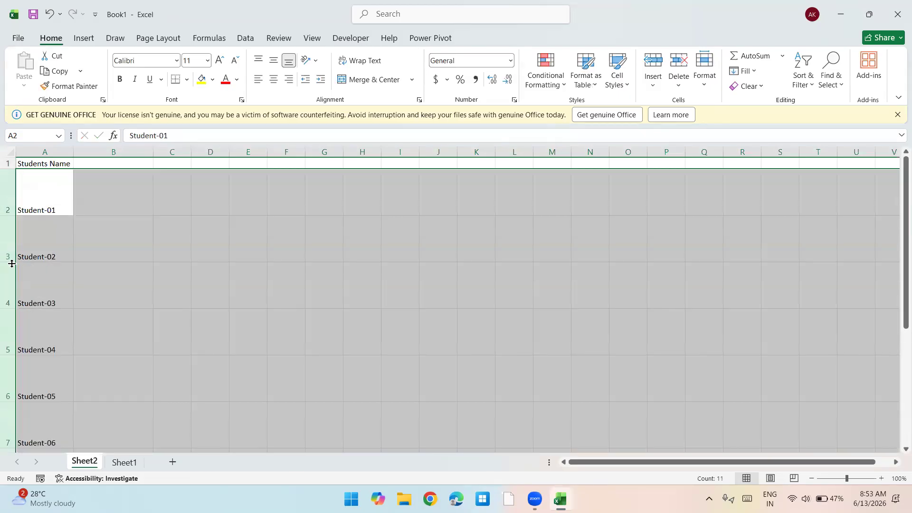
{"action": "left_click_drag", "start_coordinate": [10, 261], "coordinate": [9, 287]}
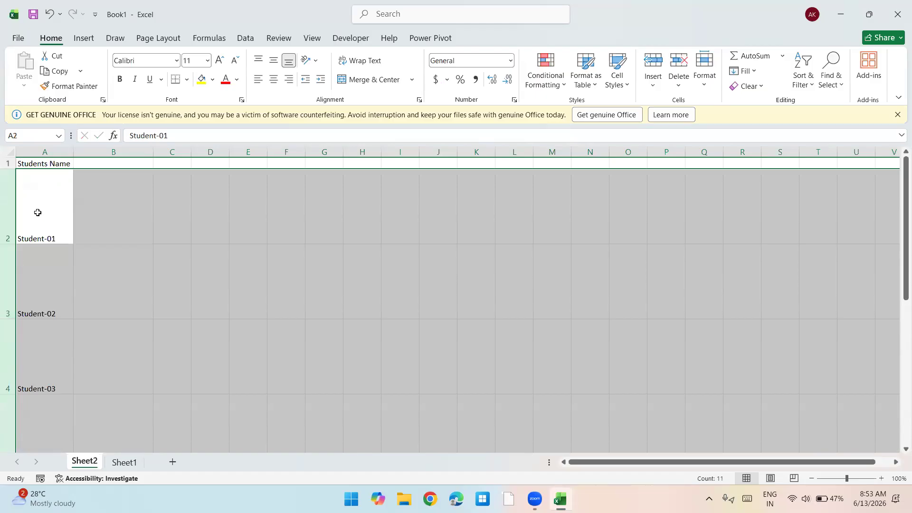
{"action": "left_click", "coordinate": [274, 61]}
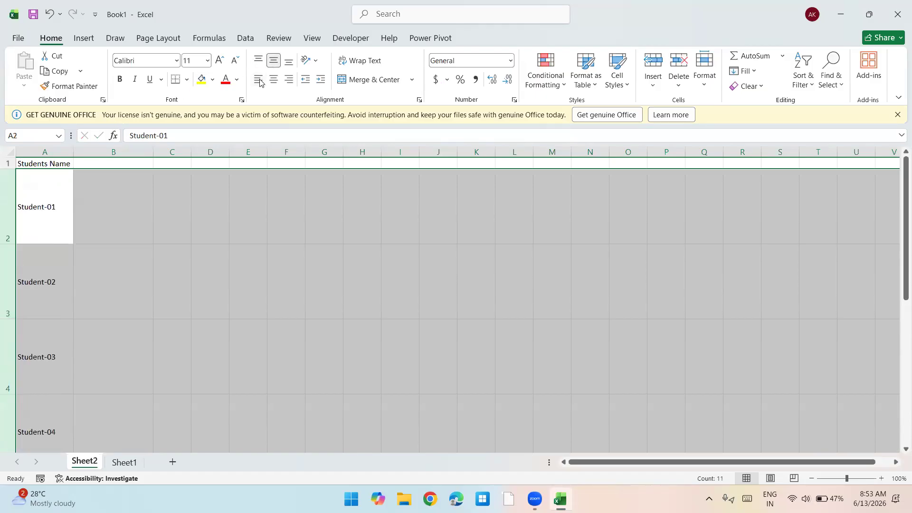
Step: Enter the header "Images" in cell B1
{"action": "left_click", "coordinate": [101, 163]}
{"action": "type", "text": "Images"}
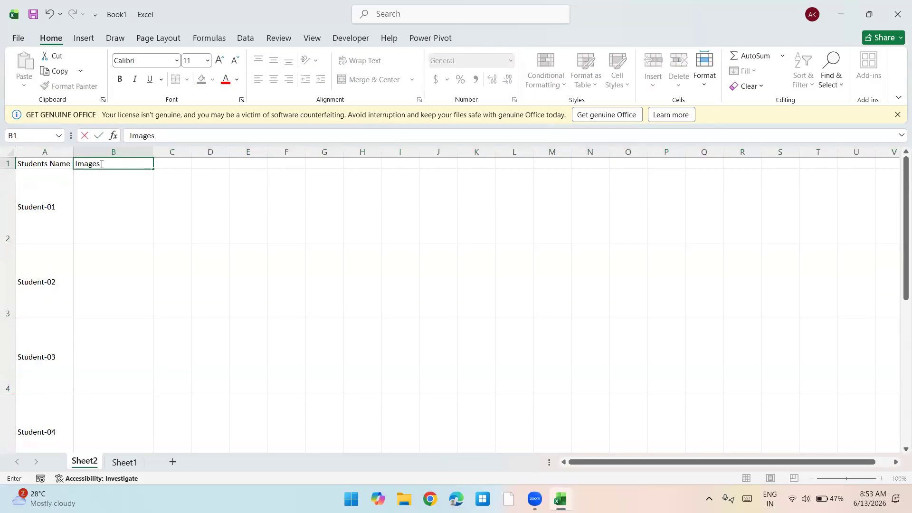
{"action": "key", "text": "Return"}
Step: Open the Windows Run dialog's file browser and go to the folder C:\Windows\Web\Wallpaper
{"action": "key", "text": "super+r"}
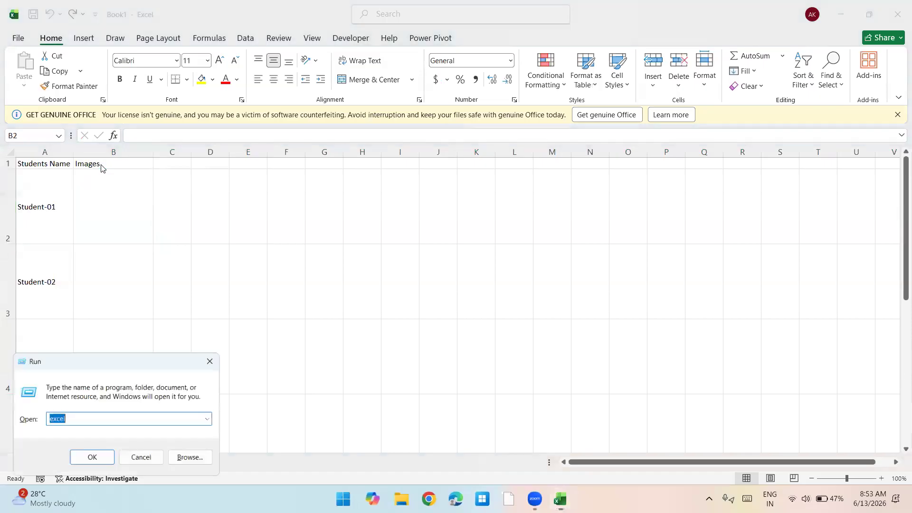
{"action": "left_click", "coordinate": [183, 466]}
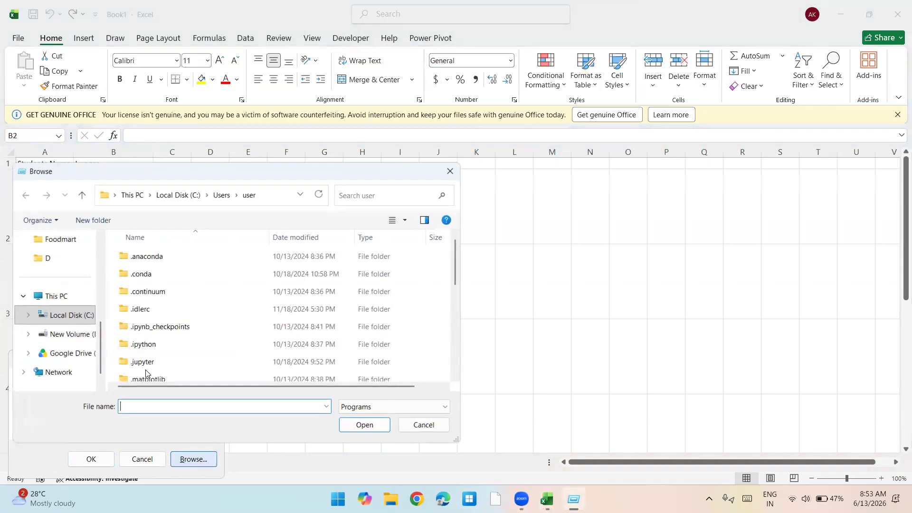
{"action": "left_click", "coordinate": [83, 359]}
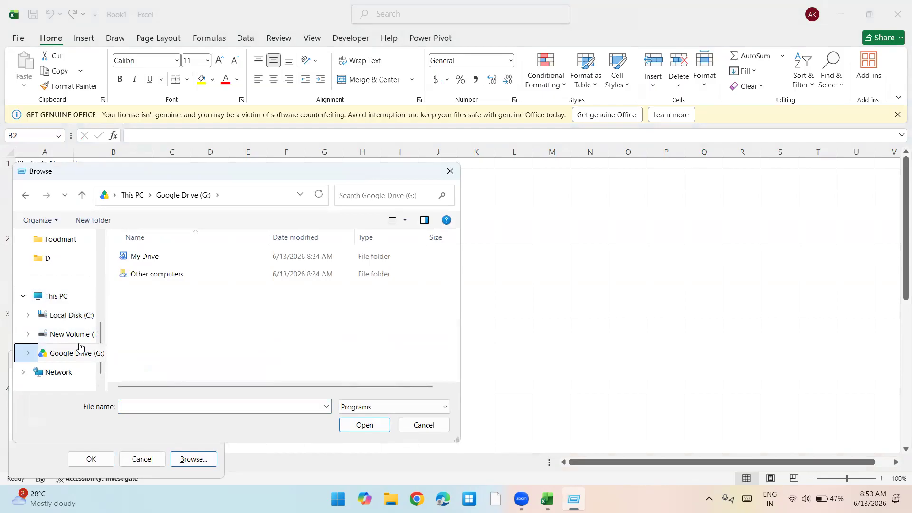
{"action": "left_click", "coordinate": [73, 316]}
{"action": "left_click", "coordinate": [159, 261]}
{"action": "key", "text": "w"}
{"action": "key", "text": "Return"}
{"action": "key", "text": "w"}
{"action": "key", "text": "w"}
{"action": "key", "text": "Return"}
{"action": "key", "text": "w"}
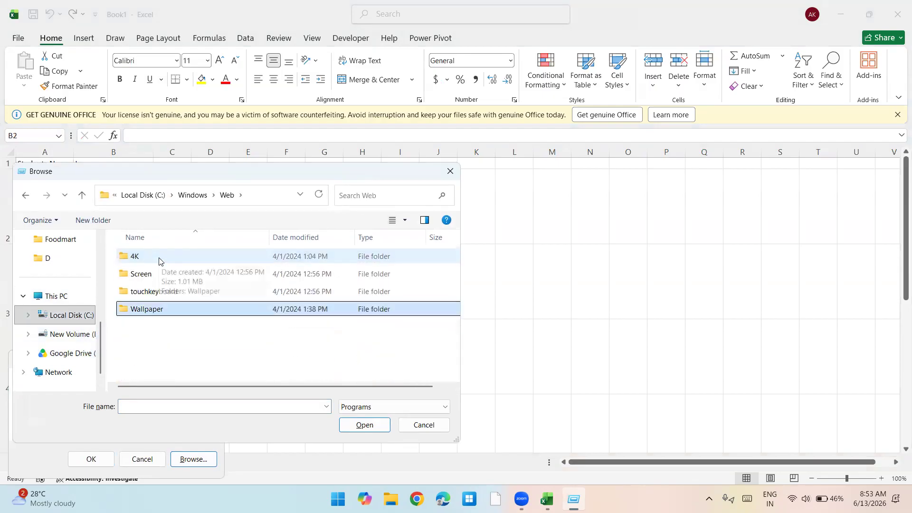
{"action": "key", "text": "Return"}
Step: Show all file types in the file browser and open the Glow wallpaper folder
{"action": "left_click", "coordinate": [402, 406]}
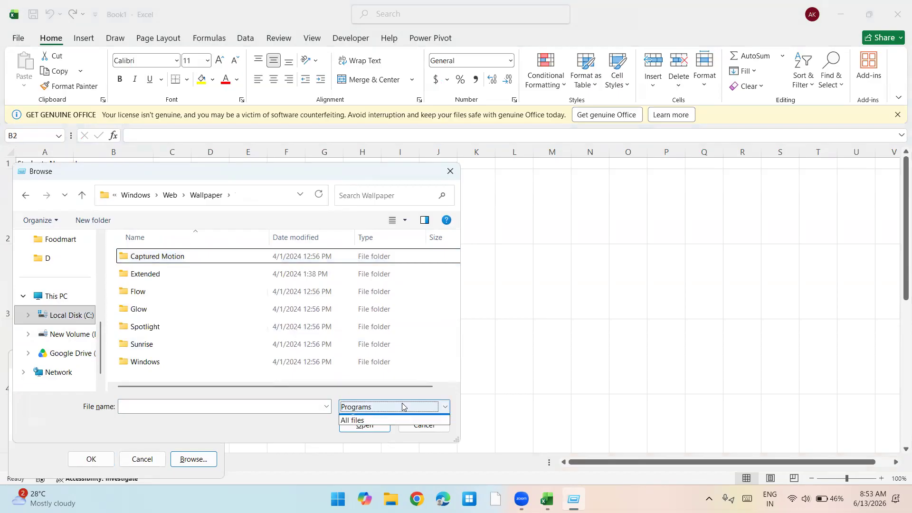
{"action": "left_click", "coordinate": [354, 420]}
{"action": "left_click", "coordinate": [136, 314]}
{"action": "double_click", "coordinate": [136, 315]}
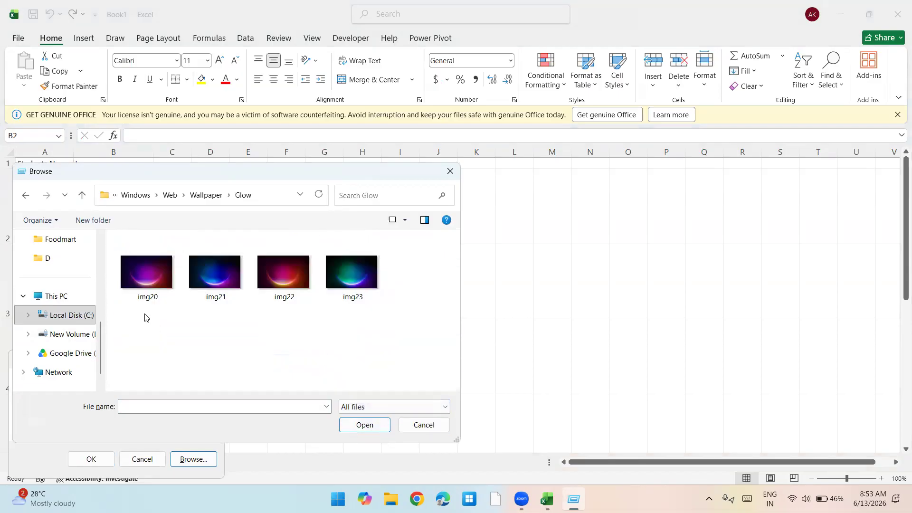
Step: Check the Windows wallpaper folder for pictures, and open the Sunrise folder instead
{"action": "key", "text": "BackSpace"}
{"action": "key", "text": "Down"}
{"action": "key", "text": "Down"}
{"action": "key", "text": "Down"}
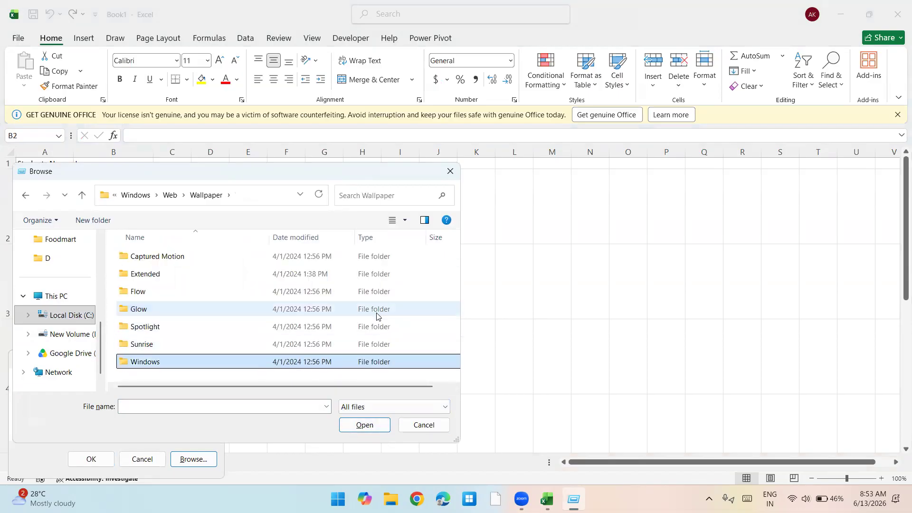
{"action": "key", "text": "Return"}
{"action": "key", "text": "BackSpace"}
{"action": "key", "text": "Up"}
{"action": "key", "text": "Return"}
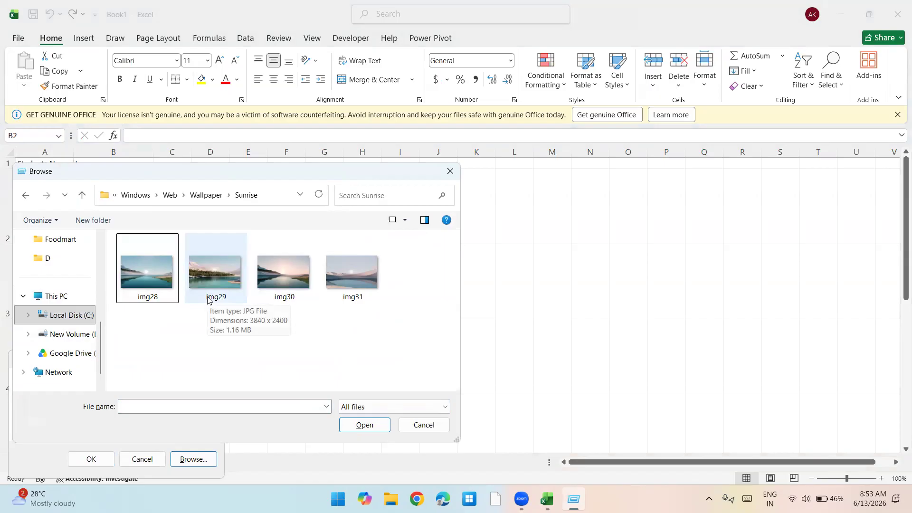
Step: Leave the Run file browser and start inserting a picture from this device at cell B2
{"action": "double_click", "coordinate": [166, 267]}
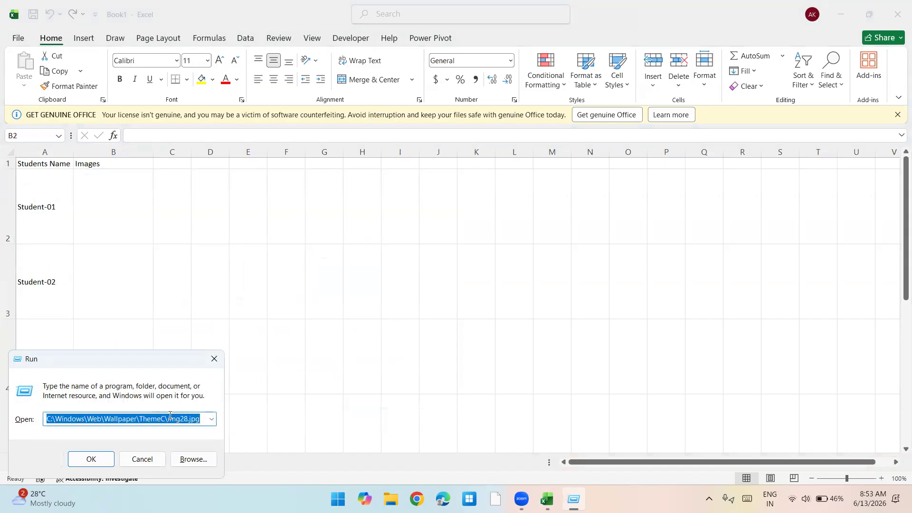
{"action": "left_click", "coordinate": [116, 210]}
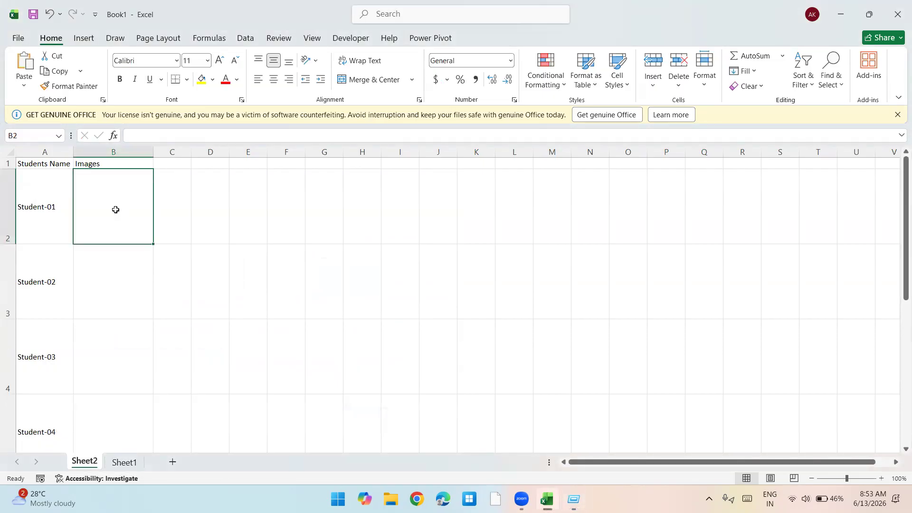
{"action": "left_click", "coordinate": [83, 40]}
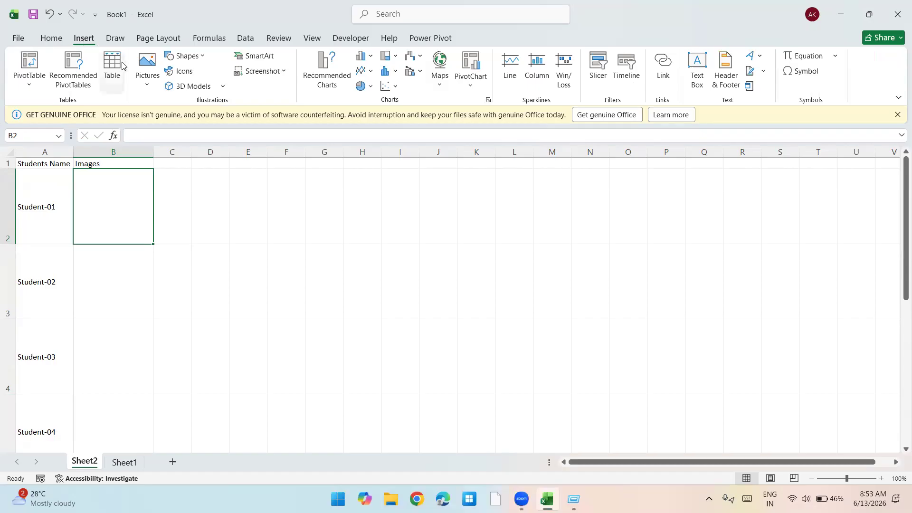
{"action": "left_click", "coordinate": [147, 79]}
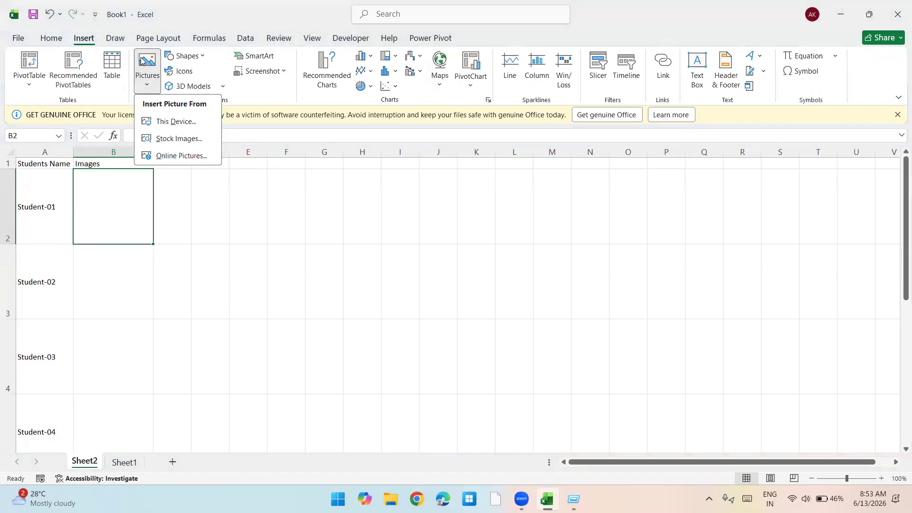
{"action": "left_click", "coordinate": [159, 123]}
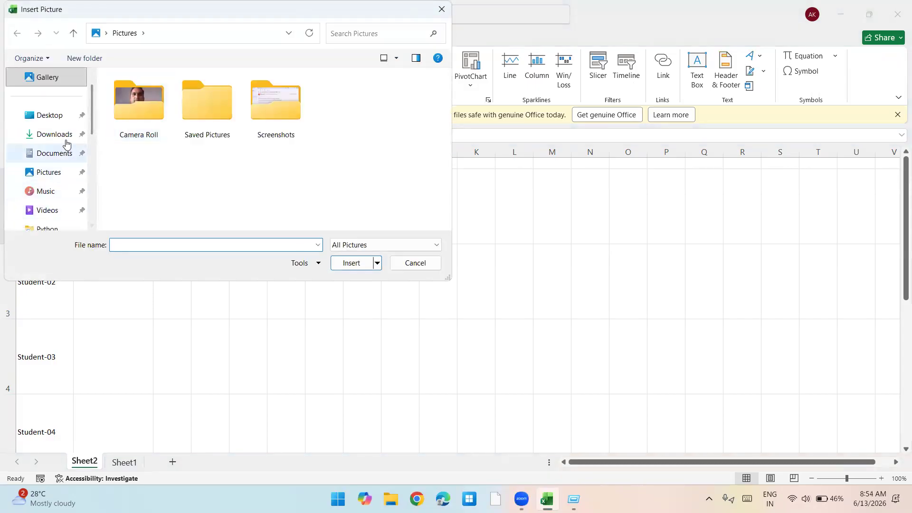
Step: In the picture browser, open the folder C:\Windows\Web\Wallpaper
{"action": "scroll", "coordinate": [69, 183], "scroll_direction": "down", "scroll_amount": 5}
{"action": "left_click", "coordinate": [61, 118]}
{"action": "left_click", "coordinate": [137, 118]}
{"action": "key", "text": "w"}
{"action": "key", "text": "Return"}
{"action": "key", "text": "w"}
{"action": "key", "text": "w"}
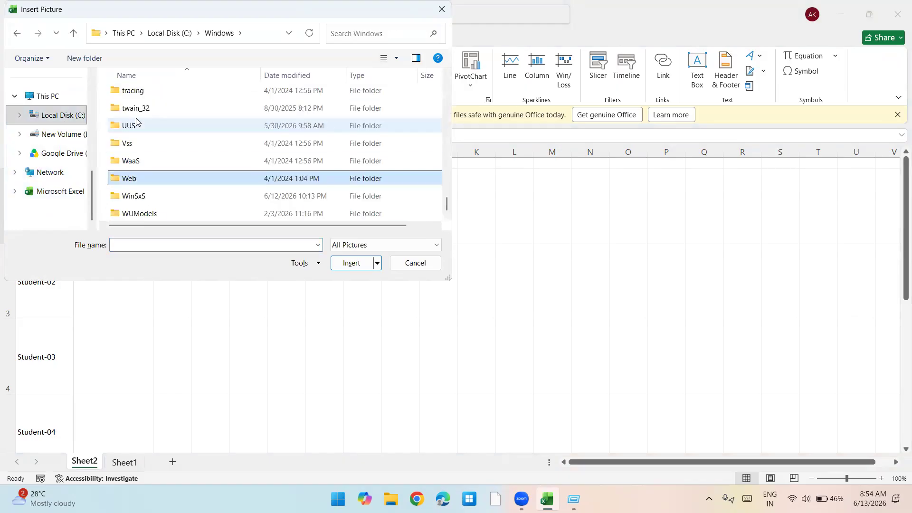
{"action": "key", "text": "Return"}
{"action": "key", "text": "w"}
{"action": "key", "text": "Return"}
Step: Open the Spotlight wallpaper folder and insert the picture img14
{"action": "key", "text": "Down"}
{"action": "key", "text": "Down"}
{"action": "key", "text": "Down"}
{"action": "key", "text": "Down"}
{"action": "key", "text": "Down"}
{"action": "key", "text": "Up"}
{"action": "key", "text": "Return"}
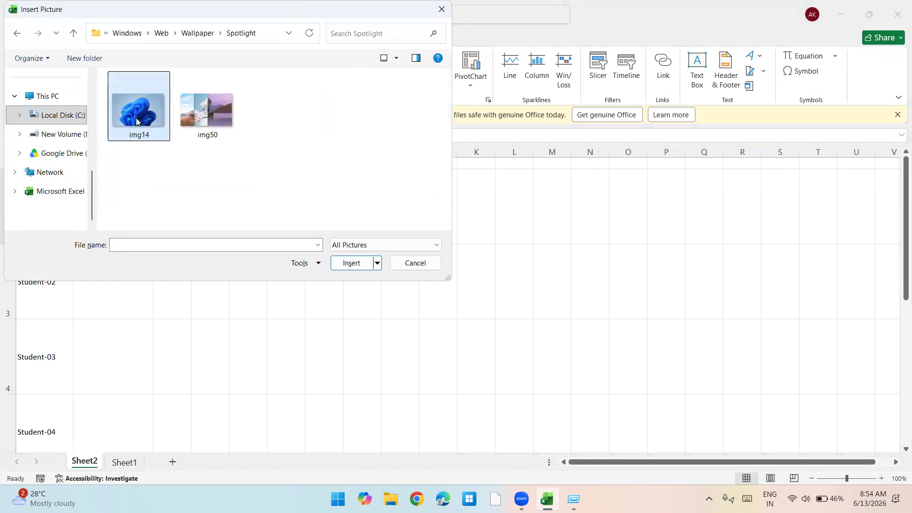
{"action": "double_click", "coordinate": [134, 121]}
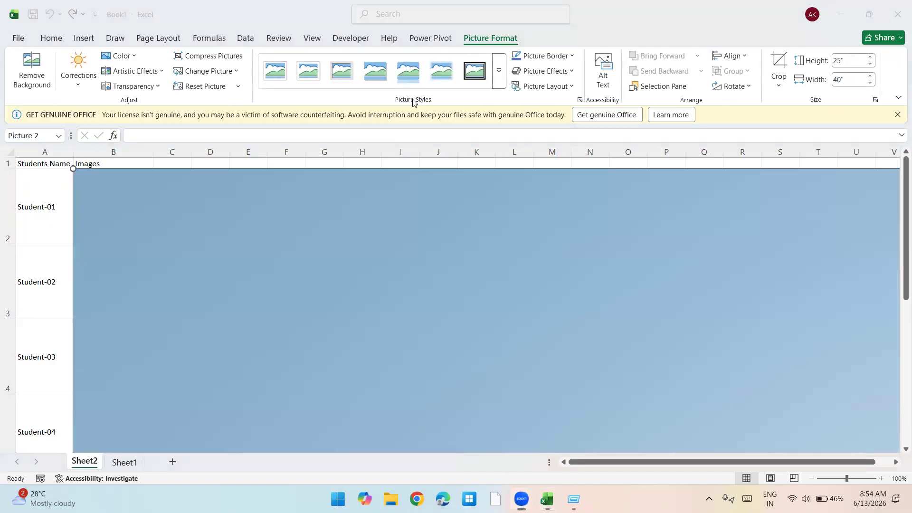
Step: Set the inserted picture's height to 1 inch, then position and resize it to fit cell B2 at about 1.21" by 1.34"
{"action": "left_click", "coordinate": [832, 62]}
{"action": "type", "text": "1"}
{"action": "key", "text": "Return"}
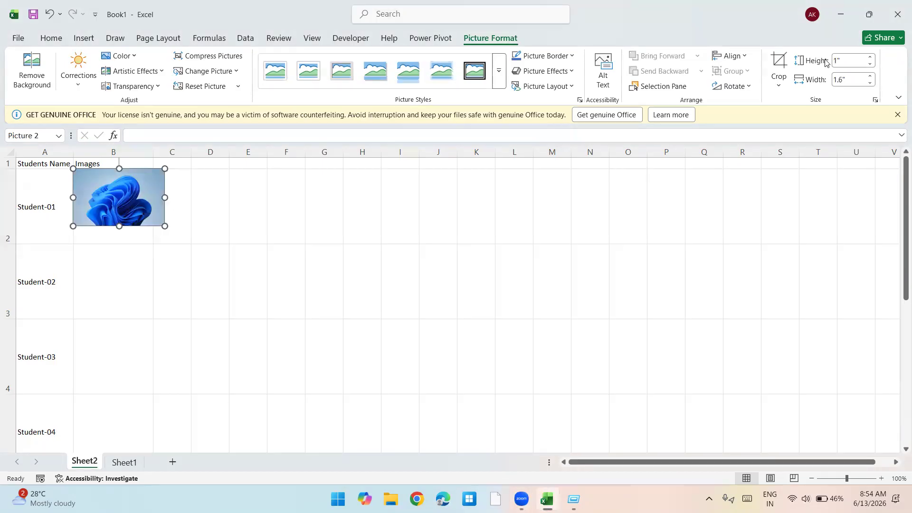
{"action": "left_click_drag", "start_coordinate": [140, 180], "coordinate": [150, 207]}
{"action": "left_click_drag", "start_coordinate": [112, 229], "coordinate": [112, 241]}
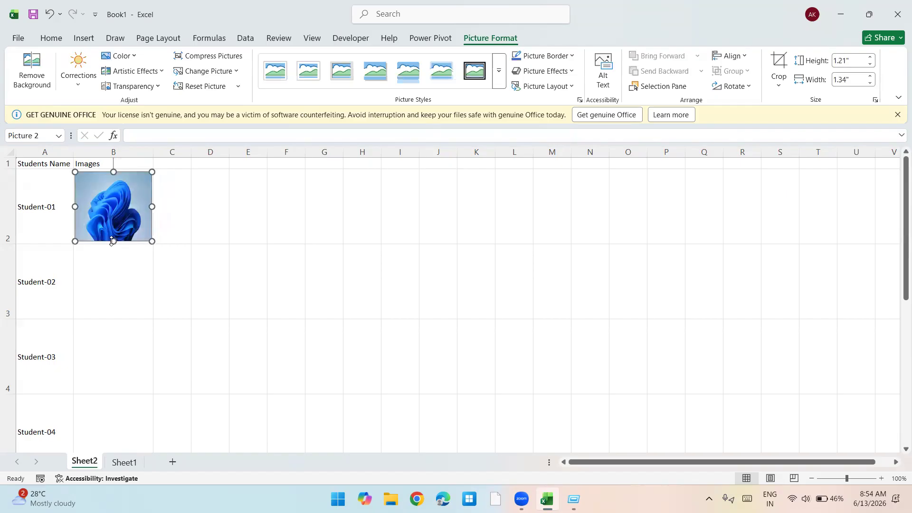
Step: Fill the picture in cell B2 down through B12 so every student row has a copy
{"action": "left_click", "coordinate": [111, 286]}
{"action": "key", "text": "Left"}
{"action": "key", "text": "shift+Down"}
{"action": "key", "text": "shift+Down"}
{"action": "key", "text": "shift+Down"}
{"action": "key", "text": "shift+Down"}
{"action": "key", "text": "shift+Down"}
{"action": "key", "text": "shift+Down"}
{"action": "key", "text": "shift+Down"}
{"action": "key", "text": "shift+Down"}
{"action": "key", "text": "shift+Down"}
{"action": "key", "text": "shift+Down"}
{"action": "key", "text": "ctrl+d"}
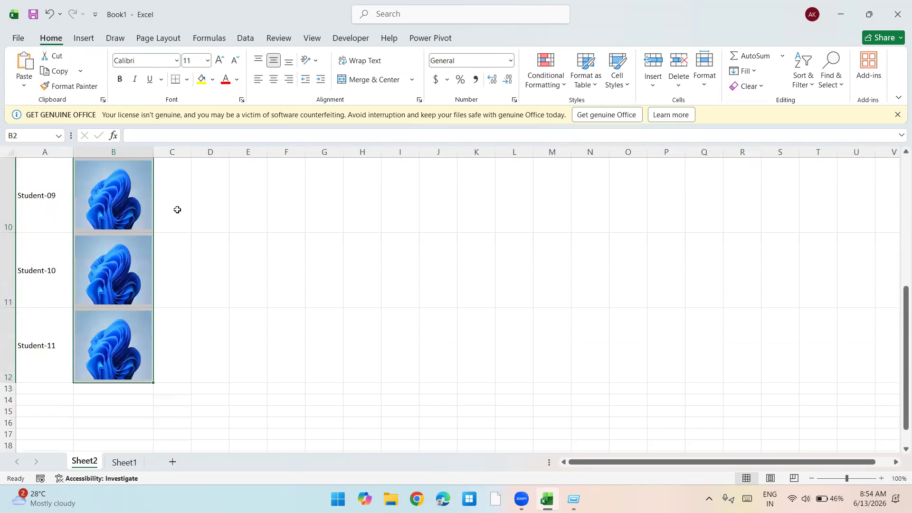
{"action": "scroll", "coordinate": [189, 214], "scroll_direction": "up", "scroll_amount": 3}
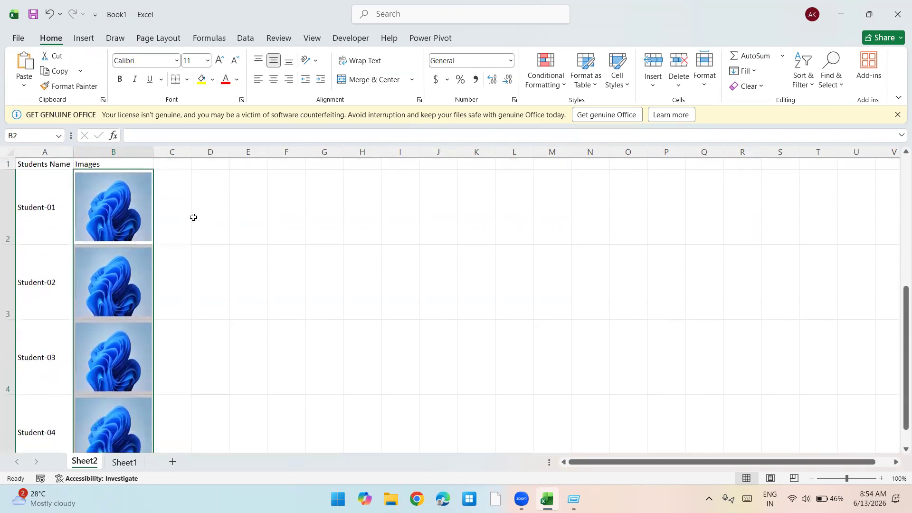
{"action": "left_click", "coordinate": [188, 252]}
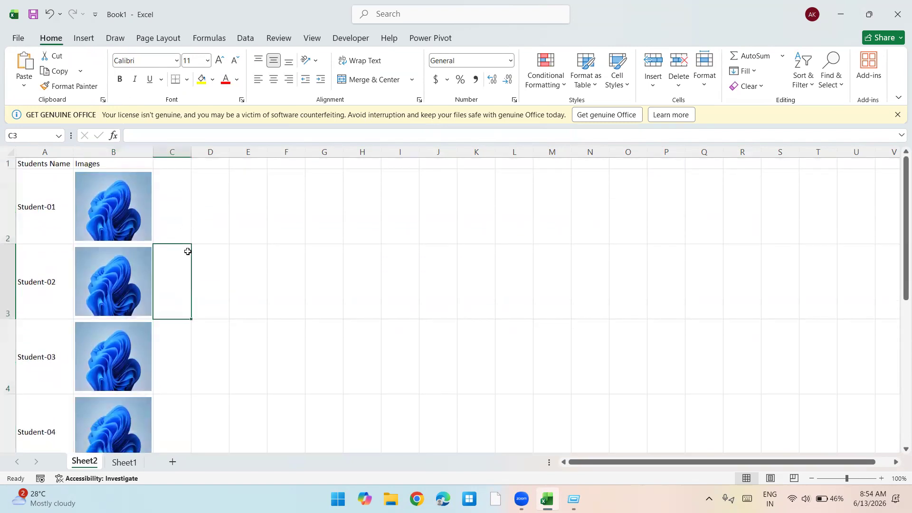
Step: Change the Student-02 picture to img50 from the Spotlight folder and stretch it vertically to fill cell B3
{"action": "left_click", "coordinate": [119, 277]}
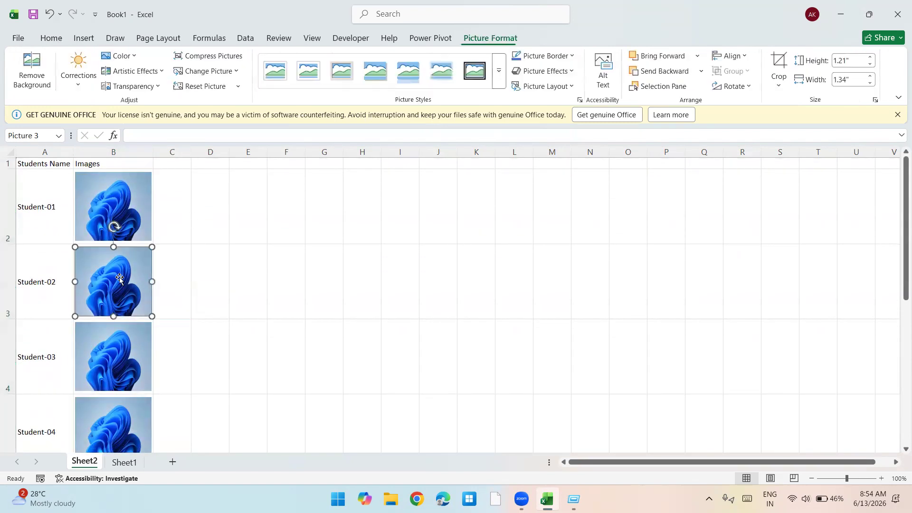
{"action": "left_click", "coordinate": [197, 72]}
{"action": "left_click", "coordinate": [205, 88]}
{"action": "double_click", "coordinate": [206, 110]}
{"action": "left_click", "coordinate": [113, 349]}
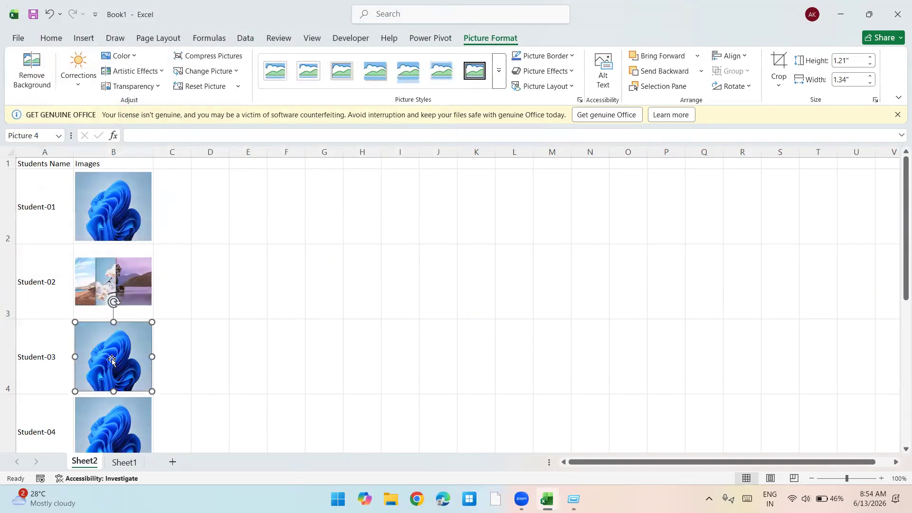
{"action": "left_click", "coordinate": [113, 295]}
{"action": "left_click_drag", "start_coordinate": [113, 257], "coordinate": [113, 247]}
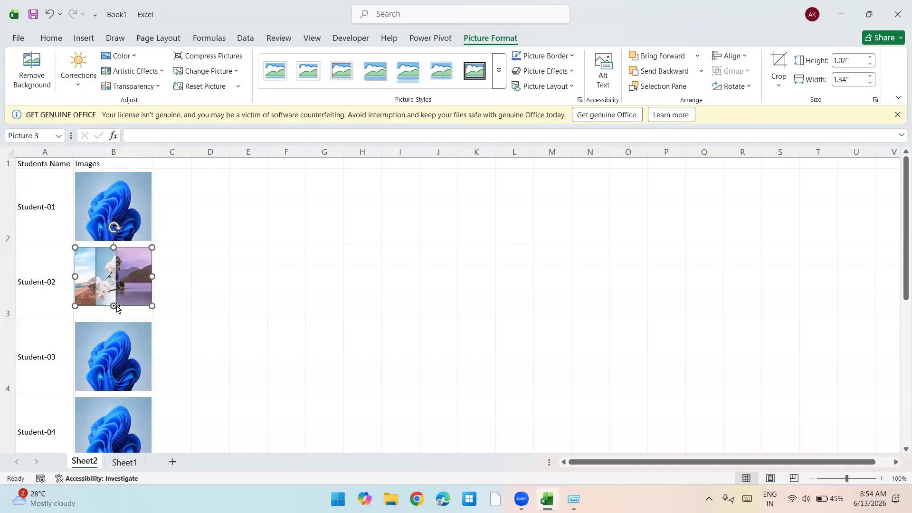
{"action": "left_click_drag", "start_coordinate": [115, 306], "coordinate": [114, 315]}
Step: Change the Student-03 picture to img20 from the Glow folder and stretch it to about 1.23" high within cell B4
{"action": "left_click", "coordinate": [112, 346]}
{"action": "left_click", "coordinate": [191, 71]}
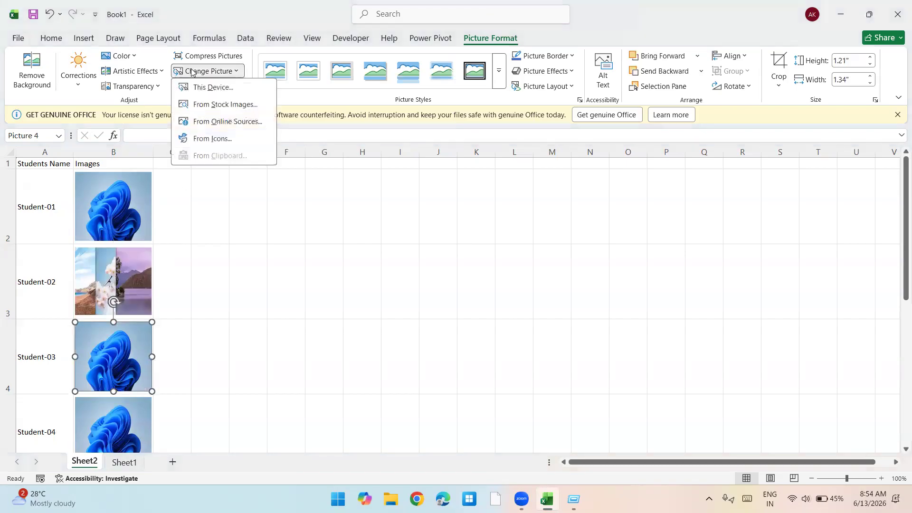
{"action": "left_click", "coordinate": [204, 88]}
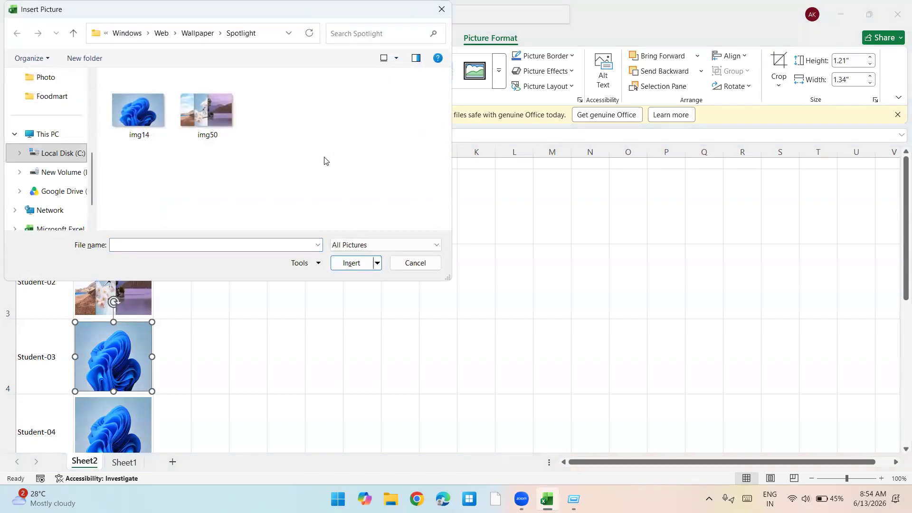
{"action": "key", "text": "alt+Up"}
{"action": "key", "text": "Up"}
{"action": "key", "text": "Return"}
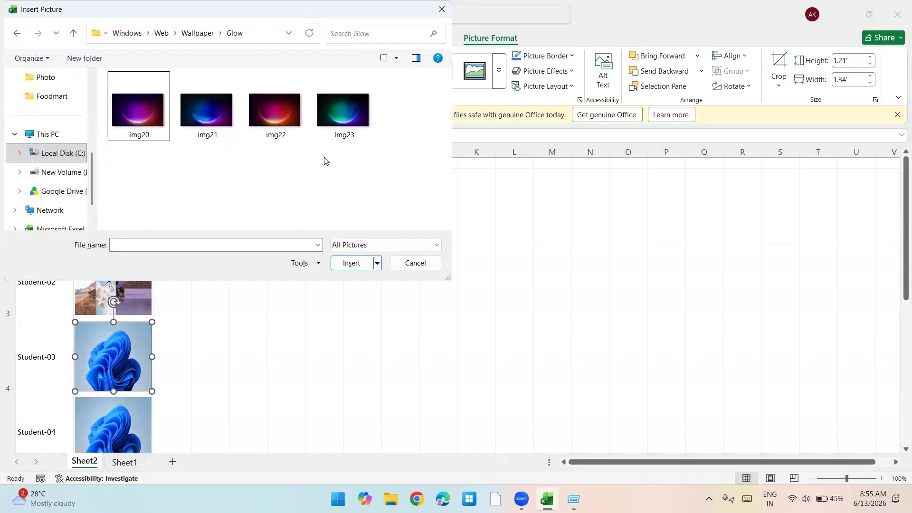
{"action": "double_click", "coordinate": [153, 92]}
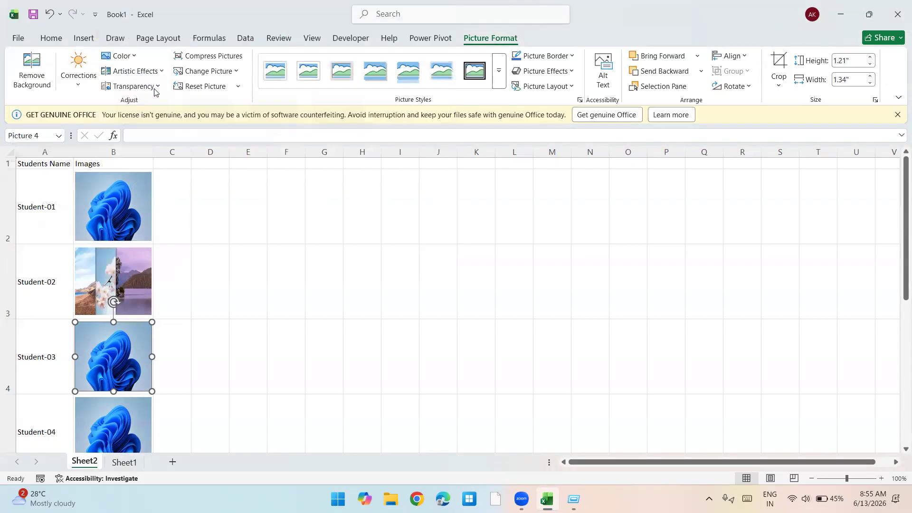
{"action": "left_click_drag", "start_coordinate": [112, 332], "coordinate": [113, 320]}
{"action": "left_click_drag", "start_coordinate": [115, 380], "coordinate": [115, 390]}
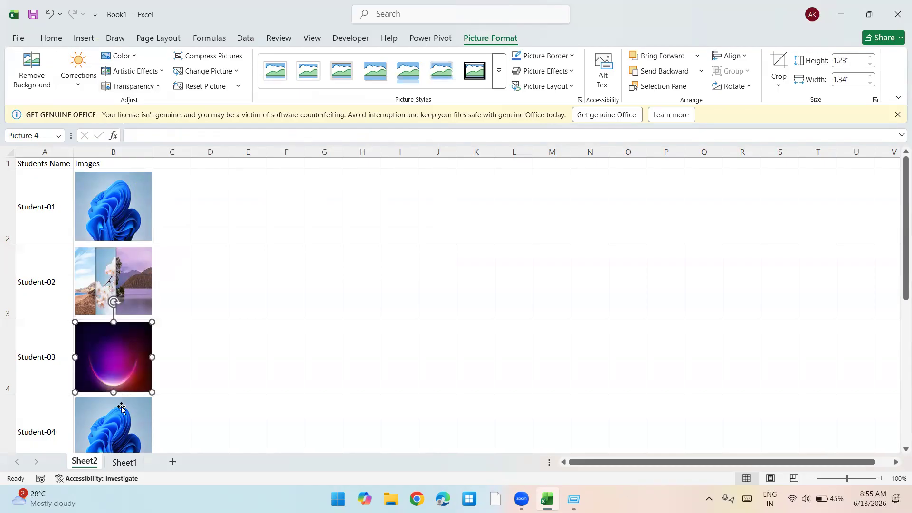
Step: Change the Student-04 picture to img23 from the Glow folder and stretch it to about 1.17" high within cell B5
{"action": "left_click", "coordinate": [120, 407]}
{"action": "left_click", "coordinate": [215, 71]}
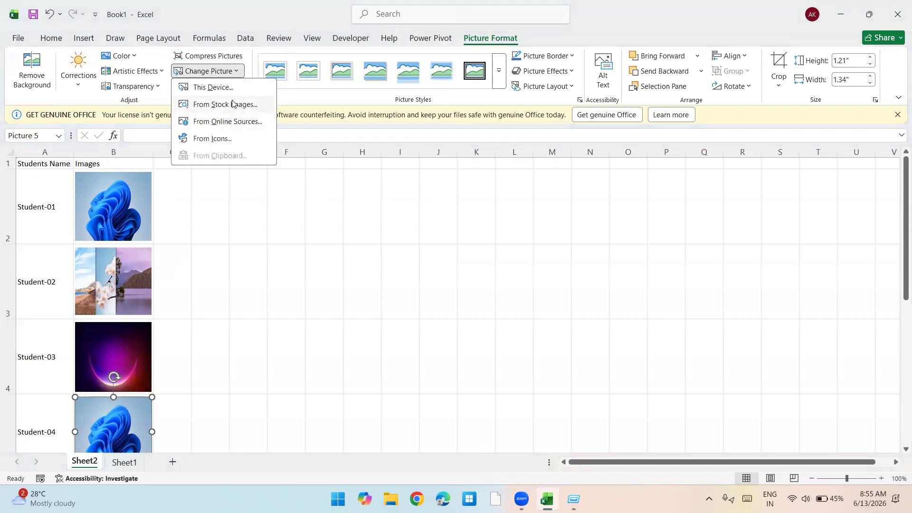
{"action": "left_click", "coordinate": [235, 88]}
{"action": "double_click", "coordinate": [353, 126]}
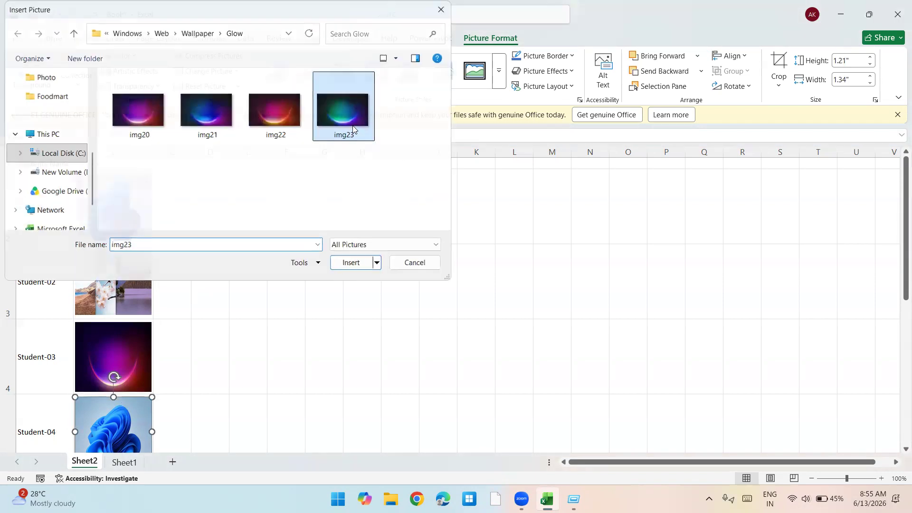
{"action": "scroll", "coordinate": [165, 363], "scroll_direction": "down", "scroll_amount": 2}
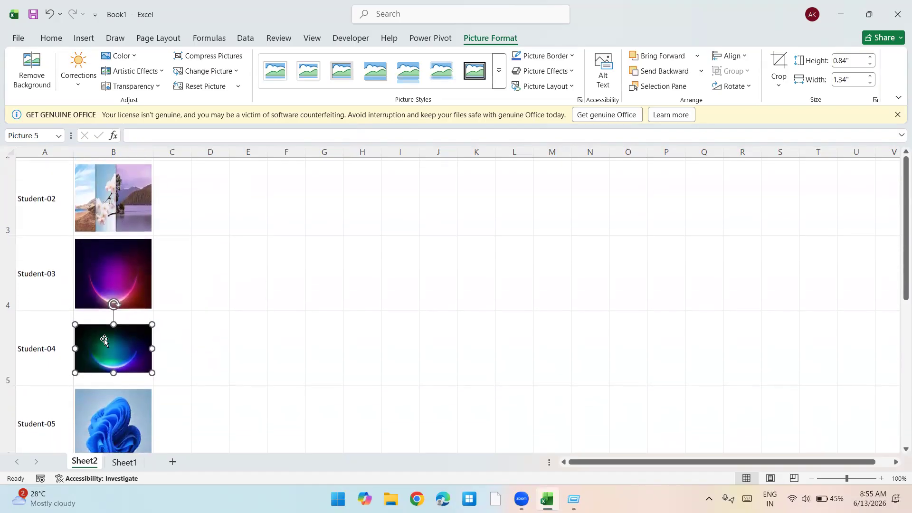
{"action": "left_click_drag", "start_coordinate": [112, 321], "coordinate": [113, 313]}
{"action": "left_click_drag", "start_coordinate": [113, 372], "coordinate": [113, 378]}
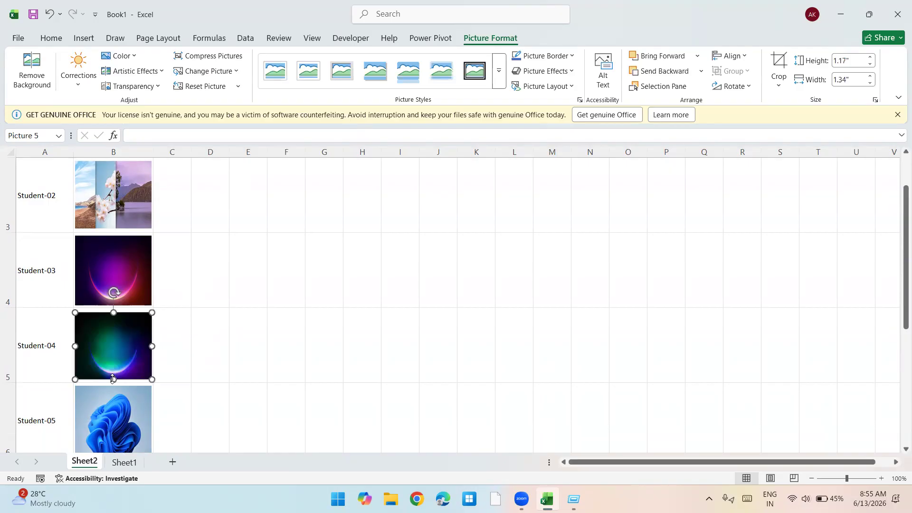
Step: Select cell H1 and widen column H
{"action": "left_click", "coordinate": [207, 283]}
{"action": "key", "text": "Up"}
{"action": "key", "text": "Up"}
{"action": "key", "text": "Right"}
{"action": "key", "text": "Right"}
{"action": "key", "text": "Right"}
{"action": "key", "text": "Right"}
{"action": "left_click_drag", "start_coordinate": [380, 149], "coordinate": [443, 148]}
Step: Add a list data validation to cell H1 that uses the student names from A2 down to A12 as its source
{"action": "key", "text": "alt+d+l"}
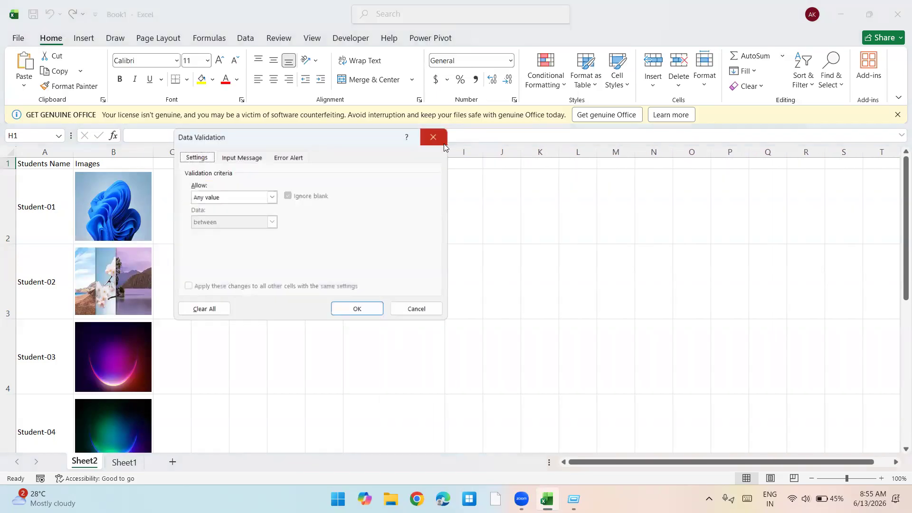
{"action": "key", "text": "Tab"}
{"action": "key", "text": "Tab"}
{"action": "key", "text": "shift+Tab"}
{"action": "key", "text": "alt+Down"}
{"action": "key", "text": "Down"}
{"action": "key", "text": "Down"}
{"action": "key", "text": "Down"}
{"action": "key", "text": "Return"}
{"action": "type", "text": "=$A$2"}
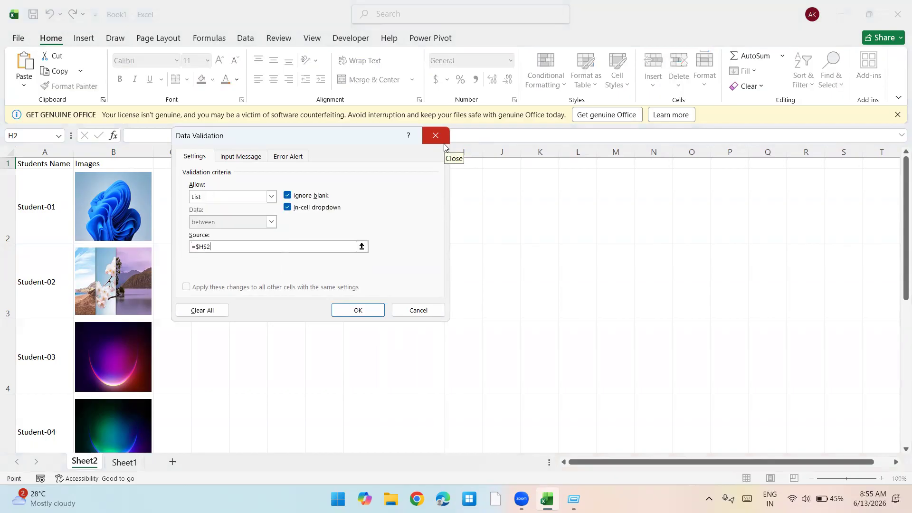
{"action": "key", "text": "ctrl+shift+Down"}
{"action": "key", "text": "Return"}
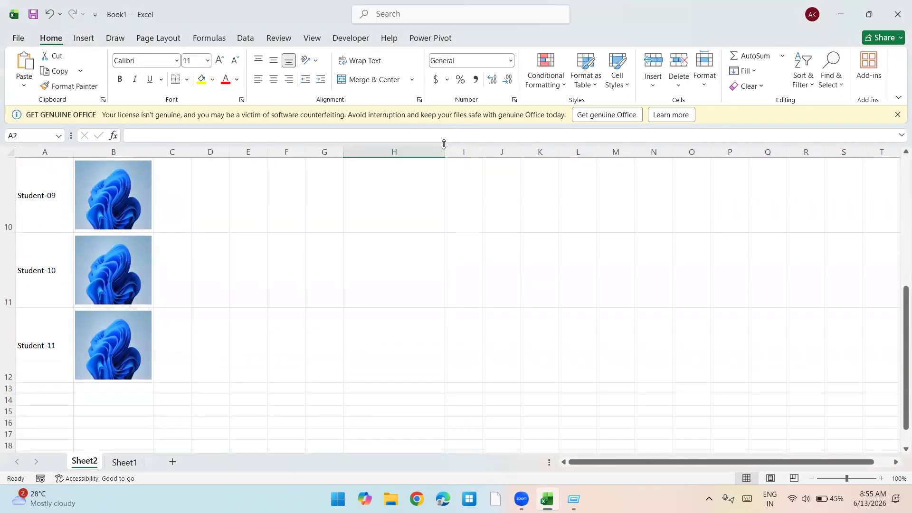
Step: Choose Student-03 from the drop-down list in cell H1
{"action": "key", "text": "alt+Down"}
{"action": "key", "text": "Down"}
{"action": "key", "text": "Down"}
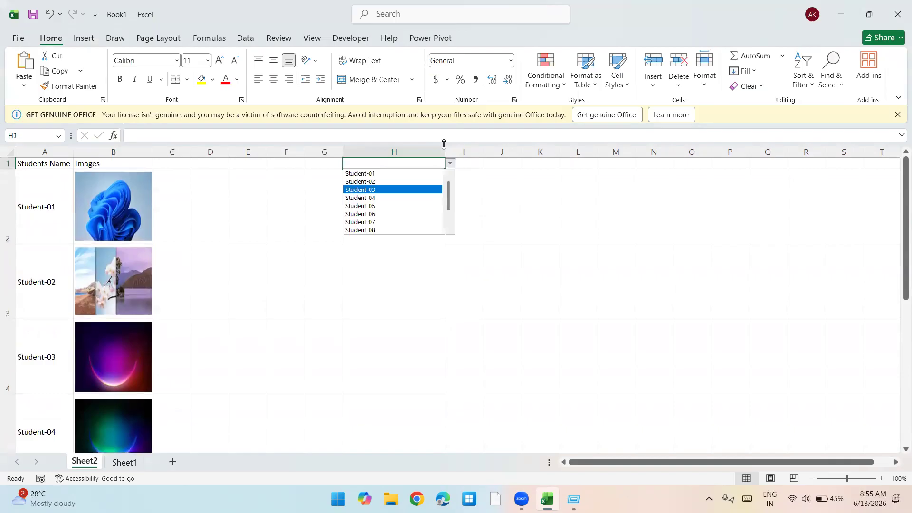
{"action": "key", "text": "Return"}
Step: Start an INDEX formula in cell J2 with the absolute range $A$1:$B$12 as its array
{"action": "key", "text": "Down"}
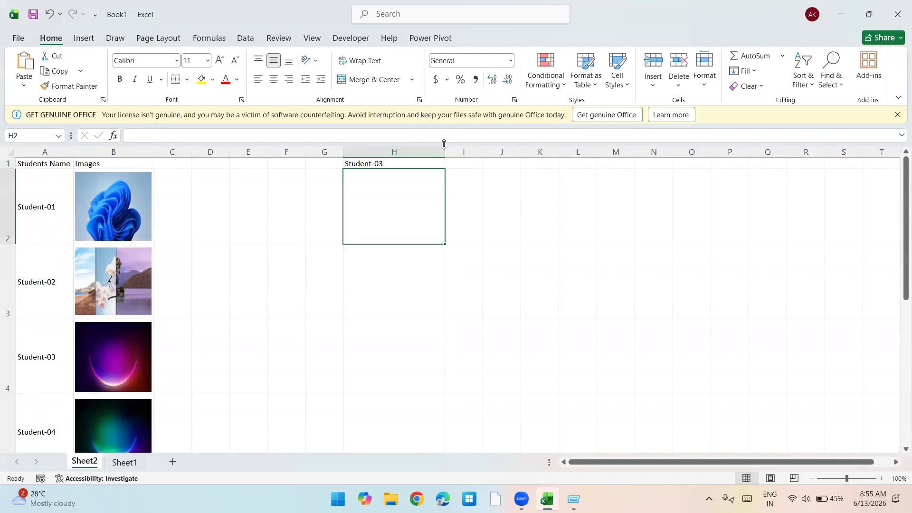
{"action": "key", "text": "Right"}
{"action": "key", "text": "Right"}
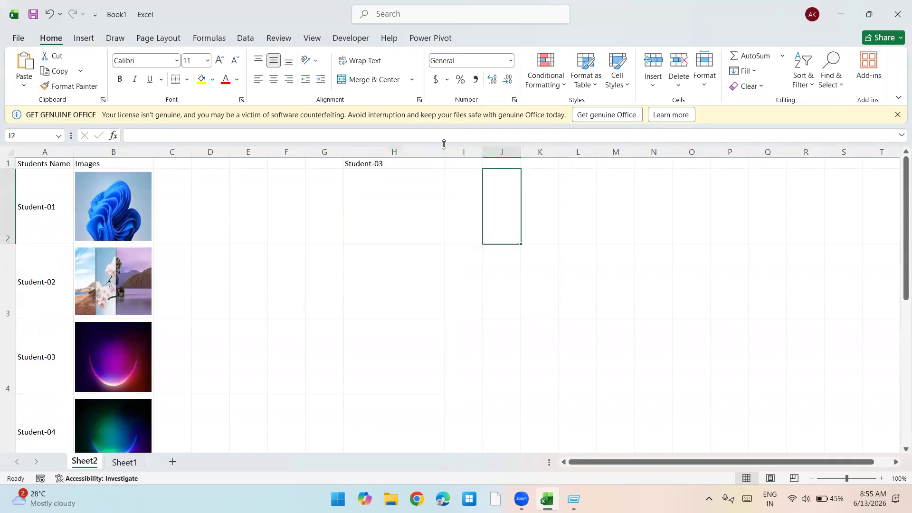
{"action": "type", "text": "=ind"}
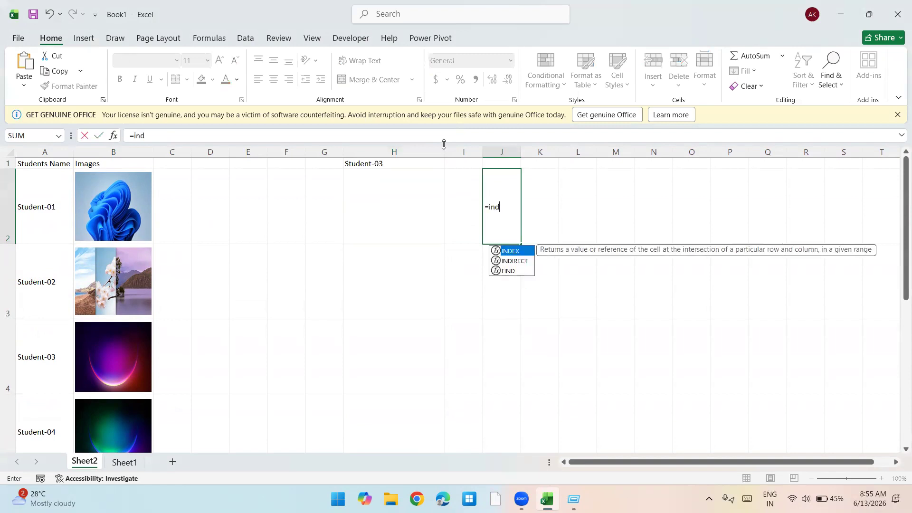
{"action": "key", "text": "Tab"}
{"action": "key", "text": "Left"}
{"action": "key", "text": "Left"}
{"action": "key", "text": "Left"}
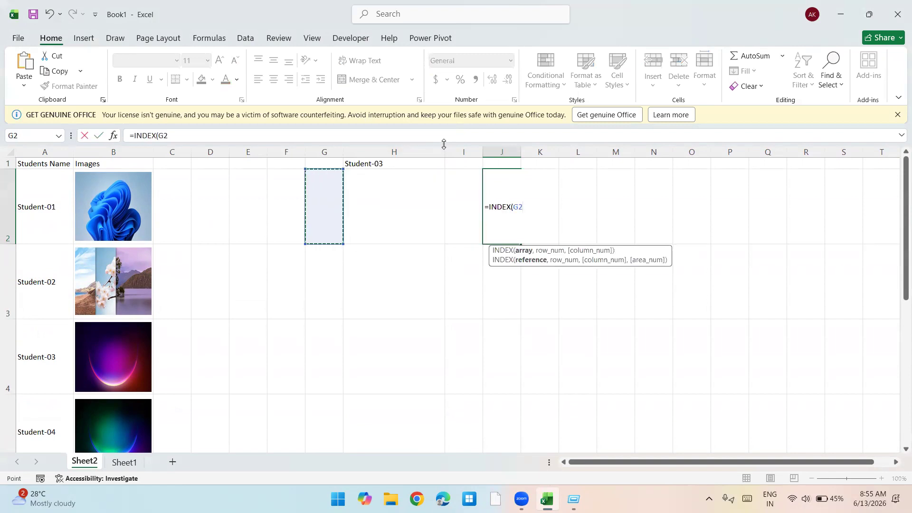
{"action": "key", "text": "Up"}
{"action": "key", "text": "Right"}
{"action": "key", "text": "F4"}
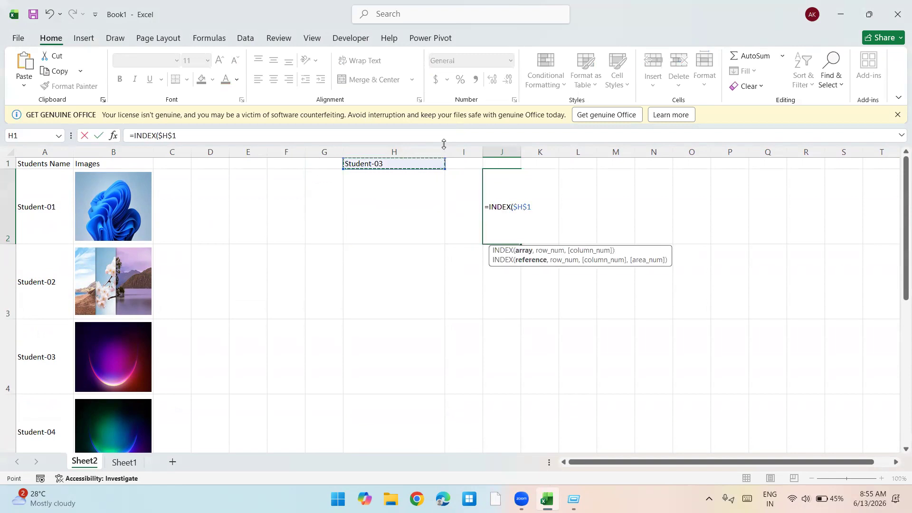
{"action": "key", "text": "Left"}
{"action": "key", "text": "ctrl+Left"}
{"action": "key", "text": "ctrl+Left"}
{"action": "key", "text": "shift+Right"}
{"action": "key", "text": "ctrl+shift+Down"}
{"action": "key", "text": "F4"}
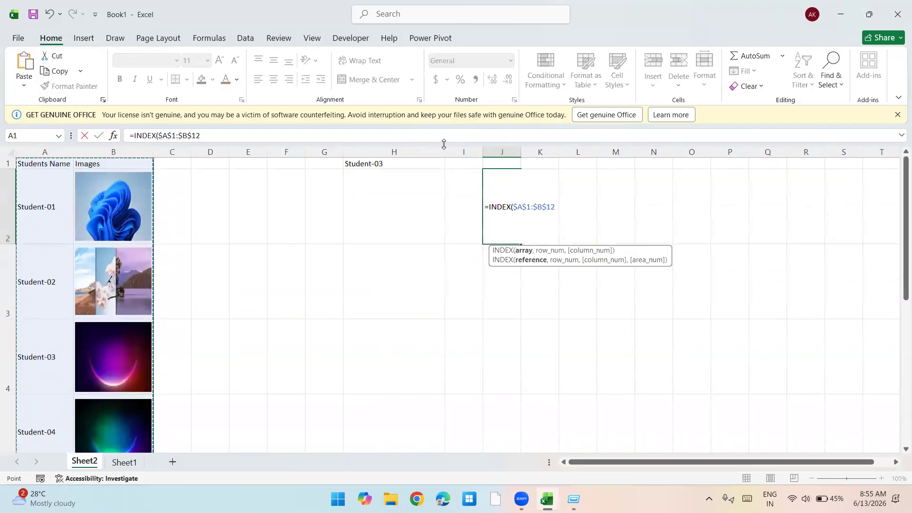
{"action": "type", "text": ","}
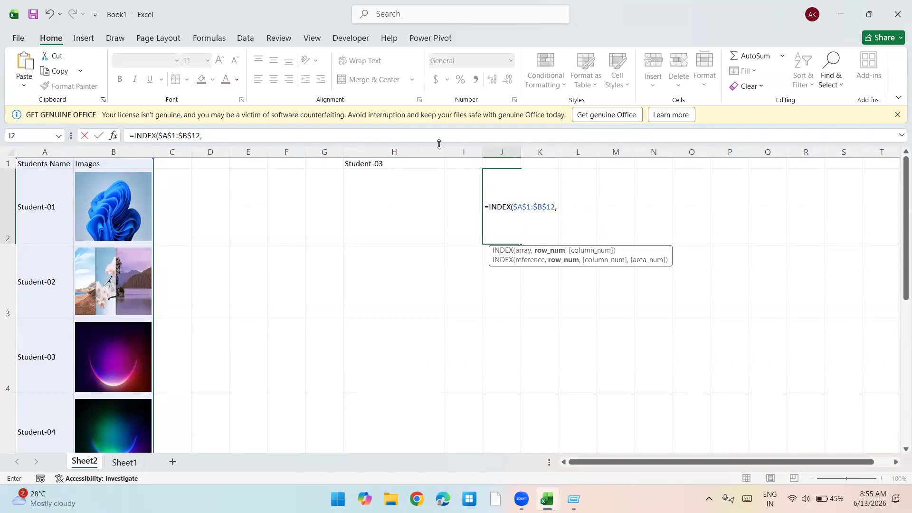
Step: Nest a MATCH function as the INDEX row number, with $H$1 as its lookup value
{"action": "type", "text": "ma"}
{"action": "key", "text": "Tab"}
{"action": "key", "text": "Up"}
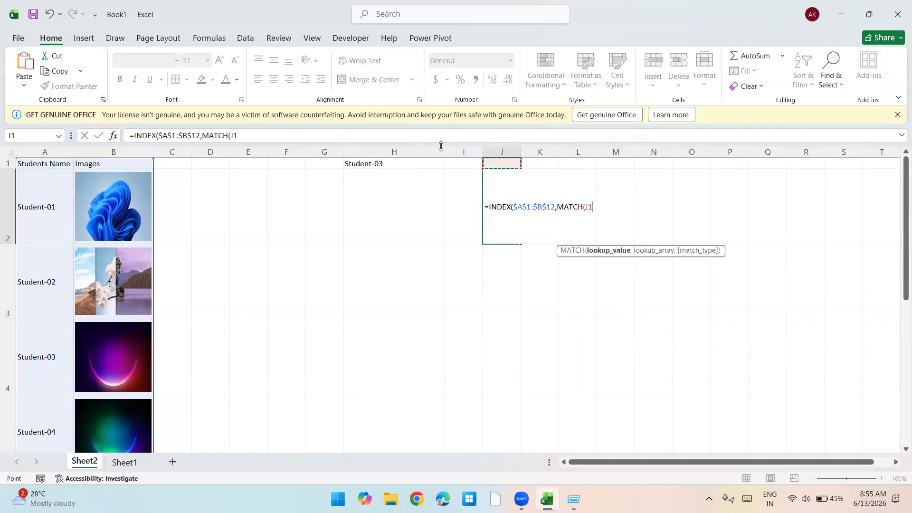
{"action": "key", "text": "Left"}
{"action": "key", "text": "Left"}
{"action": "key", "text": "F4"}
{"action": "type", "text": ","}
Step: Set the MATCH lookup array to $A$1:$A$12 with exact match 0, and complete the INDEX formula with column number 2
{"action": "key", "text": "ctrl+Left"}
{"action": "key", "text": "Up"}
{"action": "key", "text": "shift+Right"}
{"action": "key", "text": "shift+Left"}
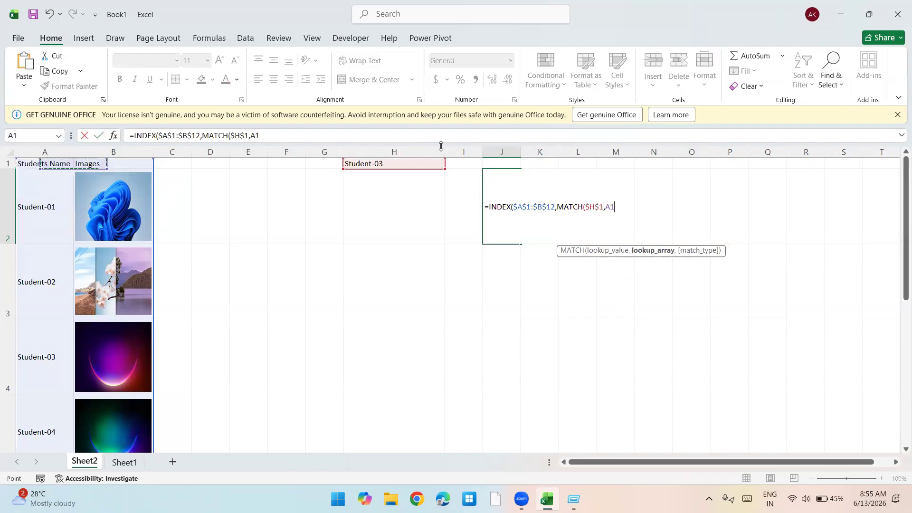
{"action": "key", "text": "ctrl+shift+Down"}
{"action": "key", "text": "F4"}
{"action": "type", "text": ",0"}
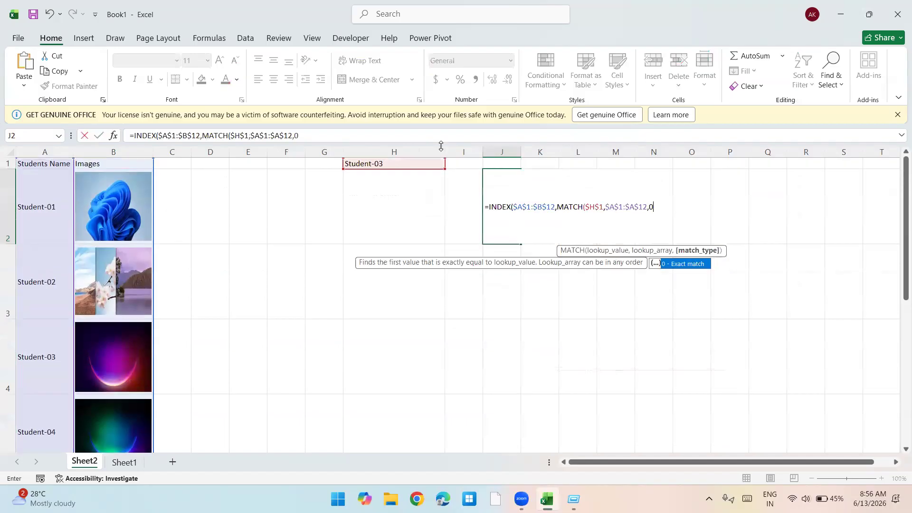
{"action": "type", "text": "),"}
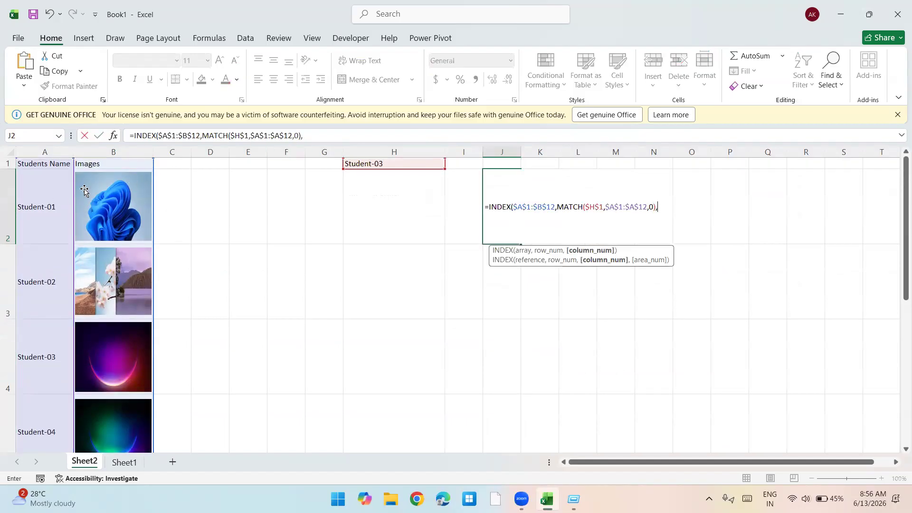
{"action": "type", "text": "2)"}
{"action": "key", "text": "Return"}
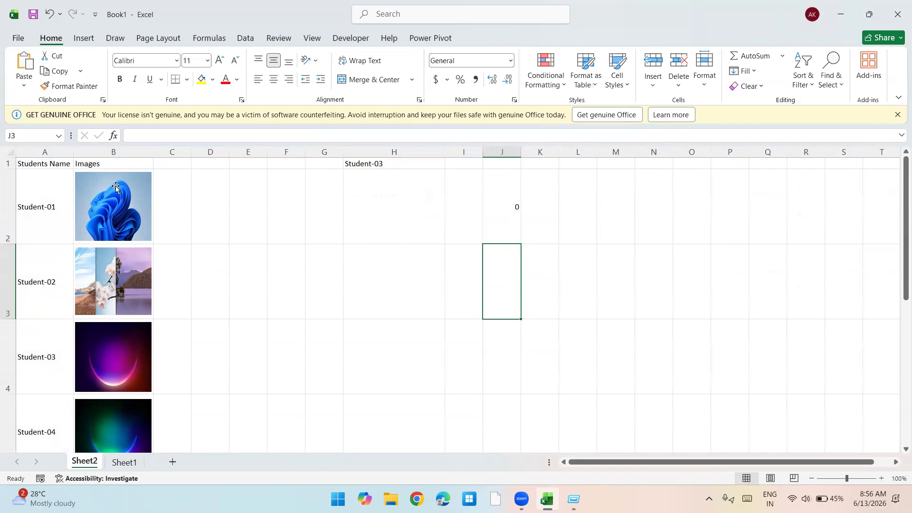
{"action": "key", "text": "Up"}
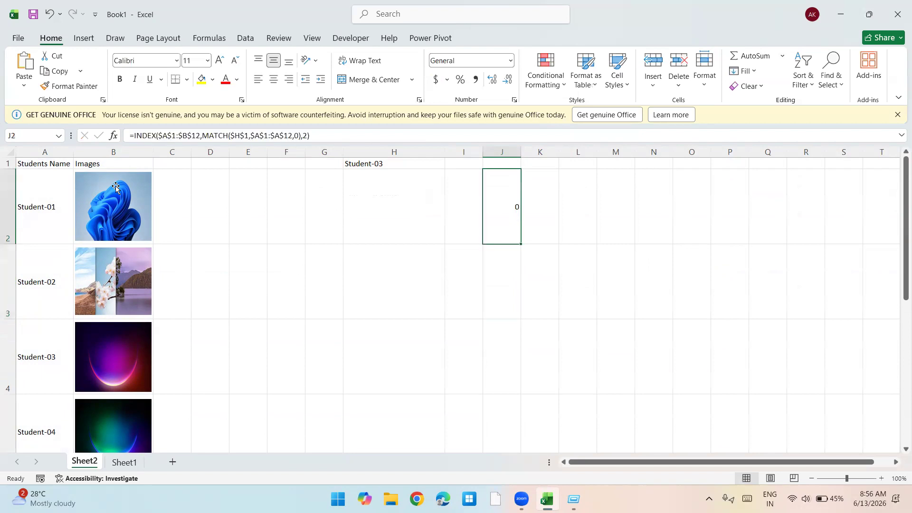
Step: Enter the note "Ctrl + F3 : Name Manager" in cell L1
{"action": "key", "text": "Up"}
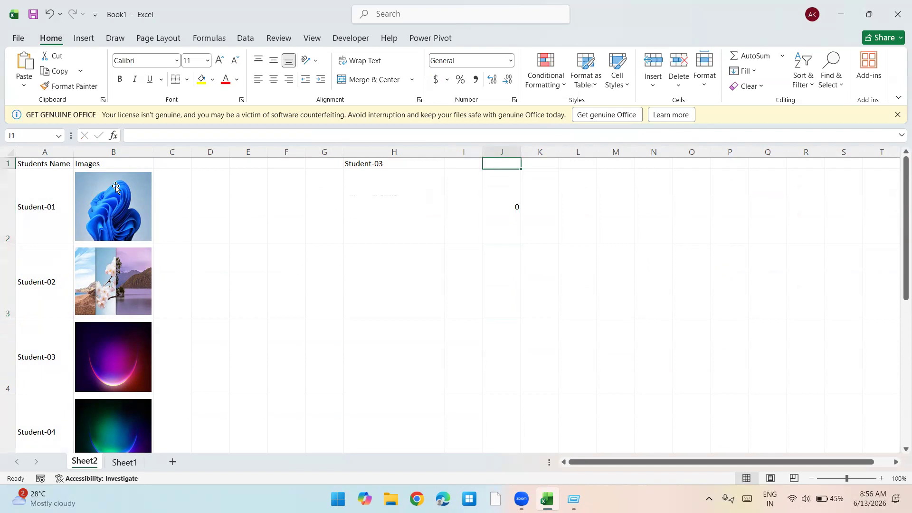
{"action": "key", "text": "Right"}
{"action": "key", "text": "Right"}
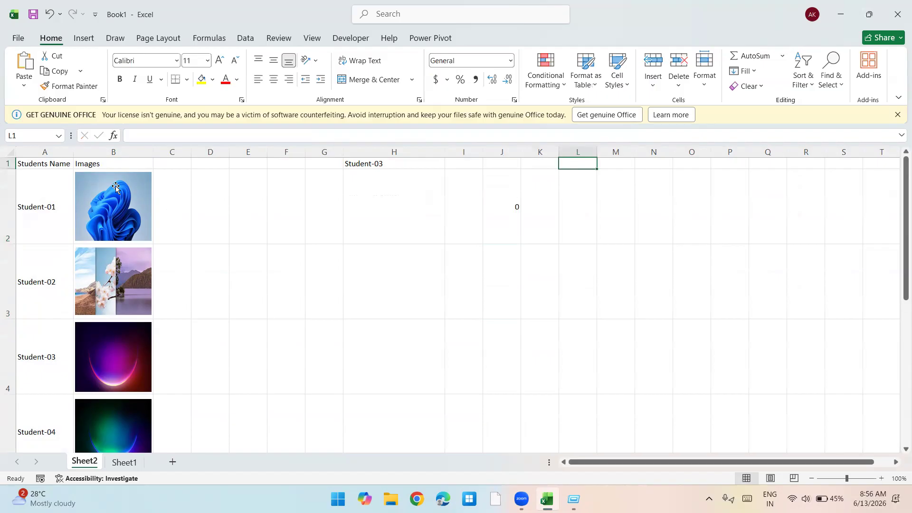
{"action": "type", "text": "Ctr"}
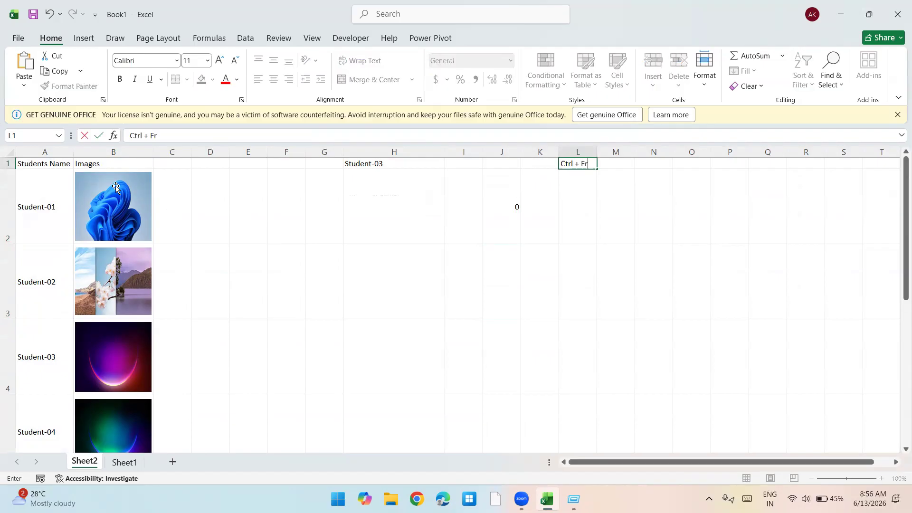
{"action": "type", "text": "l + F3 : Name Manager"}
{"action": "key", "text": "Return"}
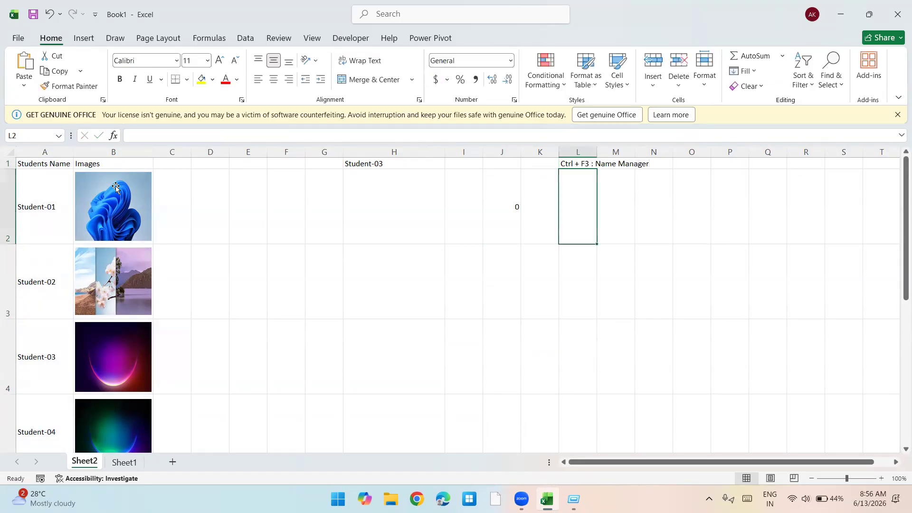
{"action": "key", "text": "Left"}
{"action": "key", "text": "Left"}
{"action": "key", "text": "F2"}
{"action": "key", "text": "shift+Home"}
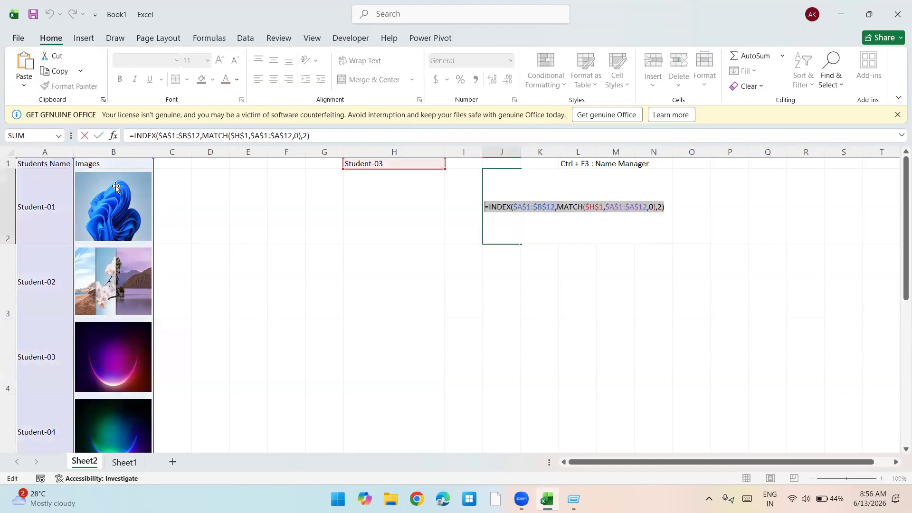
{"action": "key", "text": "Escape"}
Step: Copy the Student-01 picture into cell H2, position it inside the cell and narrow column H to fit
{"action": "left_click", "coordinate": [81, 192]}
{"action": "key", "text": "ctrl+c"}
{"action": "left_click", "coordinate": [386, 185]}
{"action": "key", "text": "ctrl+v"}
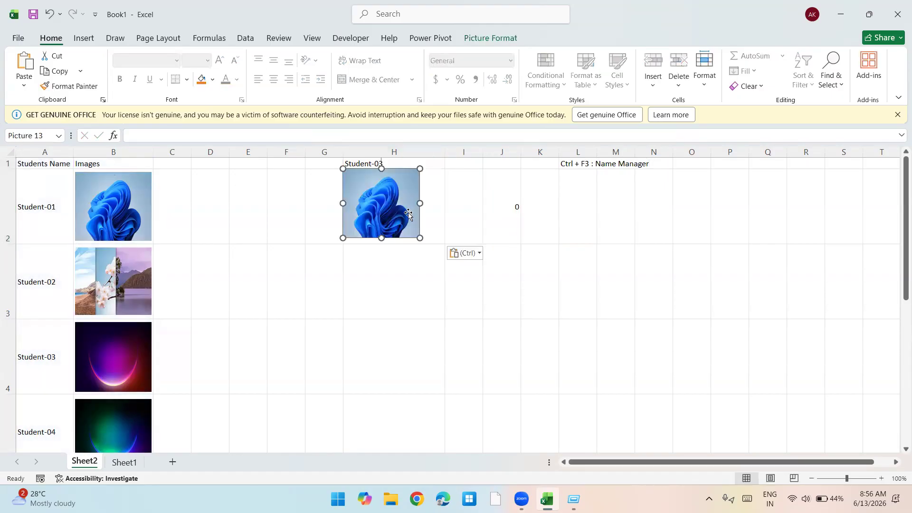
{"action": "left_click_drag", "start_coordinate": [409, 213], "coordinate": [412, 215]}
{"action": "left_click_drag", "start_coordinate": [446, 150], "coordinate": [426, 154]}
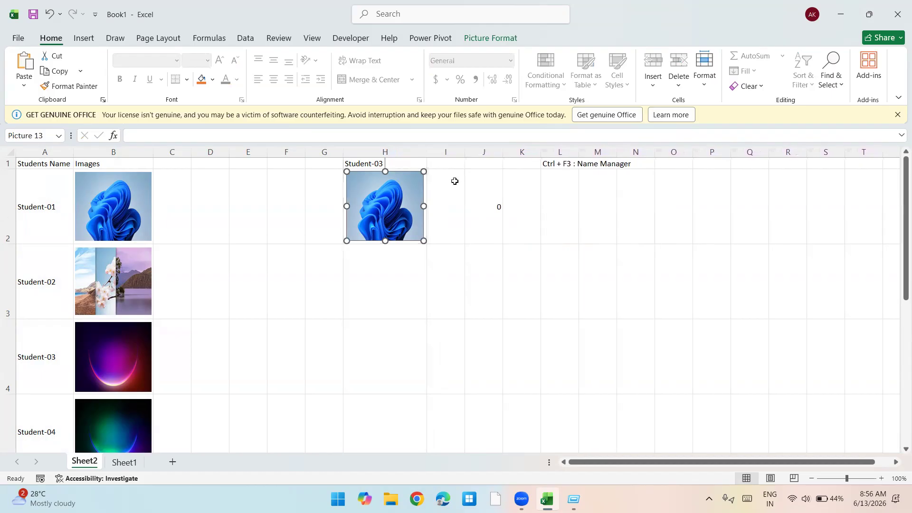
Step: Copy the INDEX formula text from cell J2 without its equals sign, leaving the cell as it is
{"action": "left_click", "coordinate": [495, 221]}
{"action": "double_click", "coordinate": [494, 222]}
{"action": "key", "text": "shift+Home"}
{"action": "key", "text": "shift+Right"}
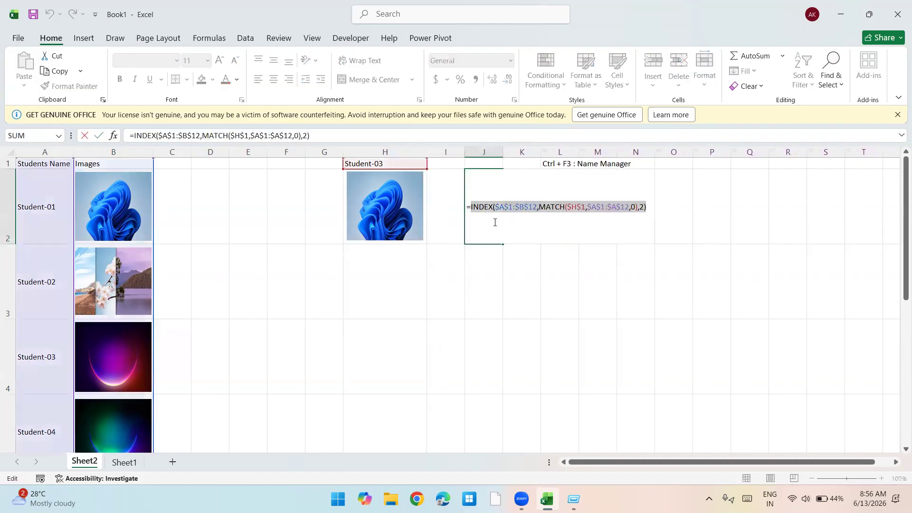
{"action": "key", "text": "ctrl+c"}
{"action": "key", "text": "Escape"}
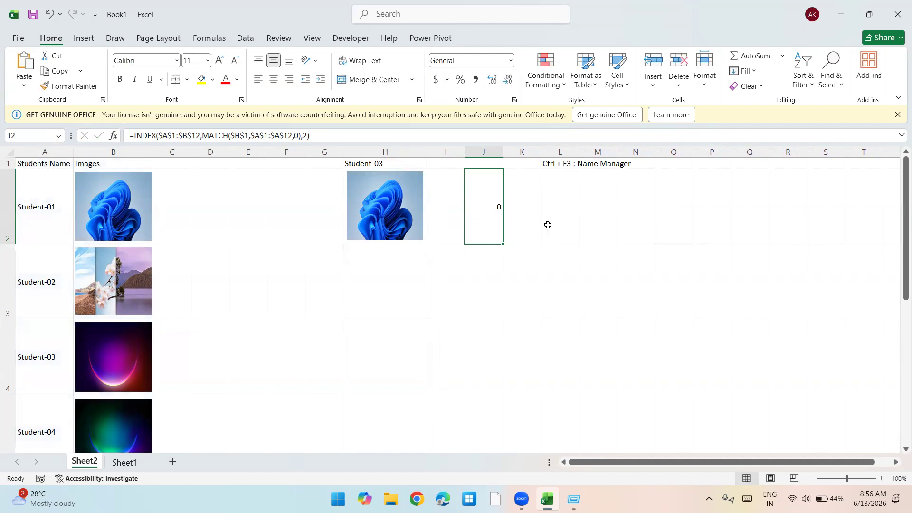
Step: Define a workbook name MyPic that refers to the copied formula =INDEX($A$1:$B$12,MATCH($H$1,$A$1:$A$12,0),2)
{"action": "key", "text": "ctrl+F3"}
{"action": "left_click", "coordinate": [177, 124]}
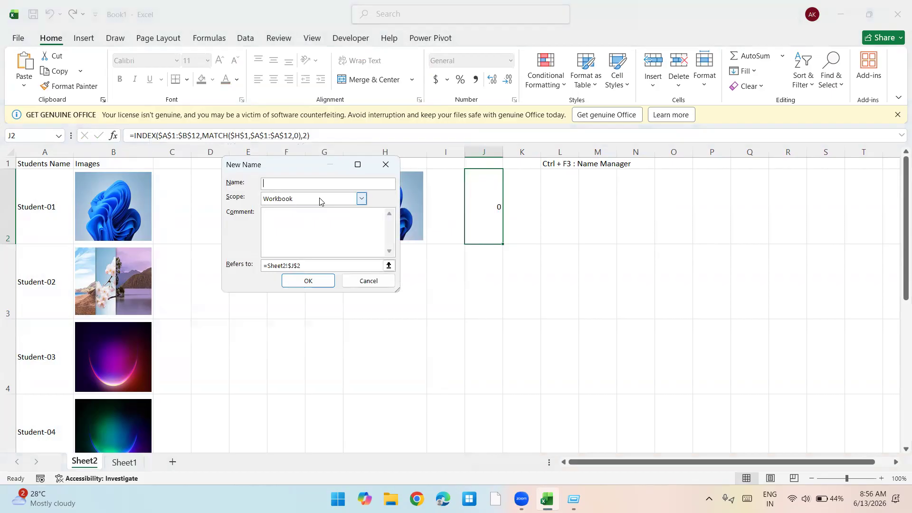
{"action": "key", "text": "Tab"}
{"action": "type", "text": "="}
{"action": "key", "text": "ctrl+v"}
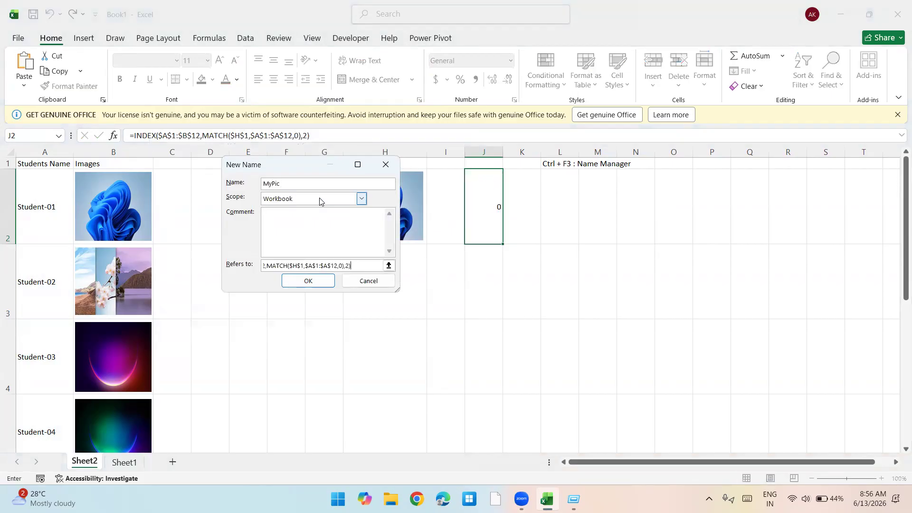
{"action": "left_click", "coordinate": [308, 280]}
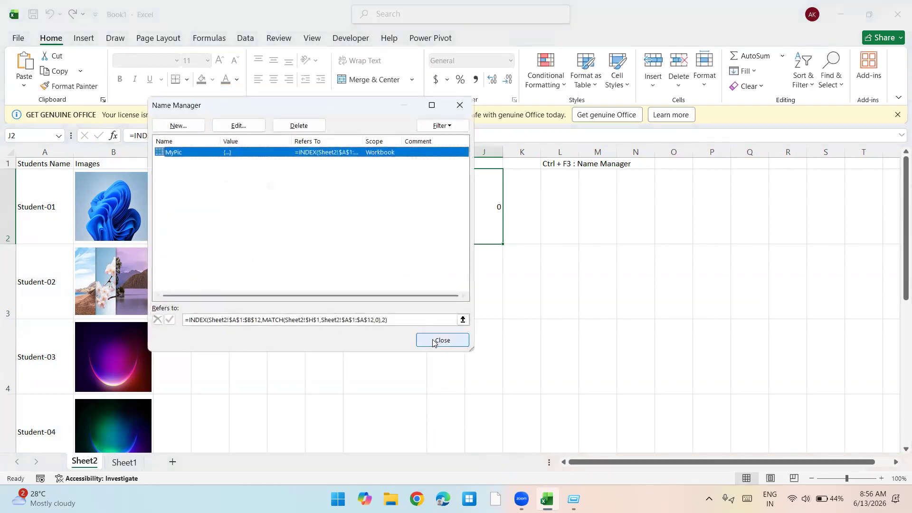
{"action": "left_click", "coordinate": [433, 340]}
Step: Link the picture in cell H2 to the defined name with the formula =MyPic
{"action": "left_click", "coordinate": [362, 205]}
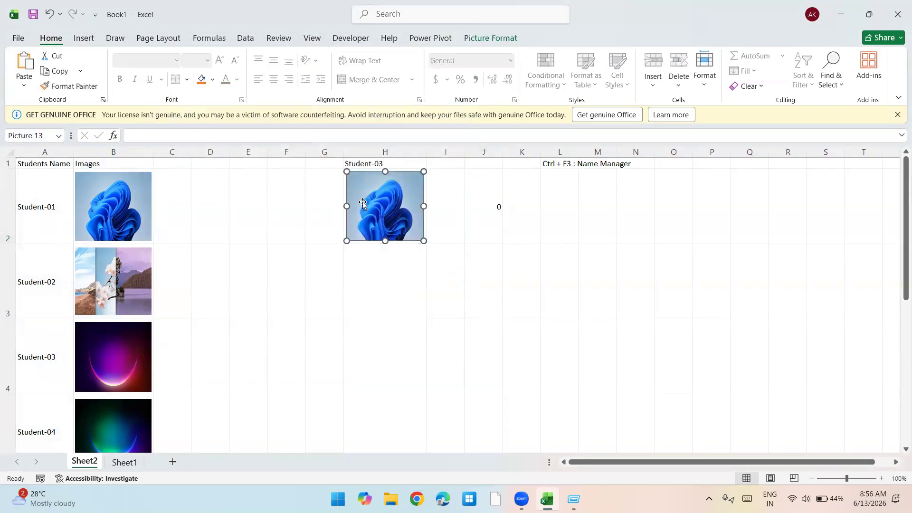
{"action": "left_click", "coordinate": [274, 136]}
{"action": "type", "text": "=MyPic"}
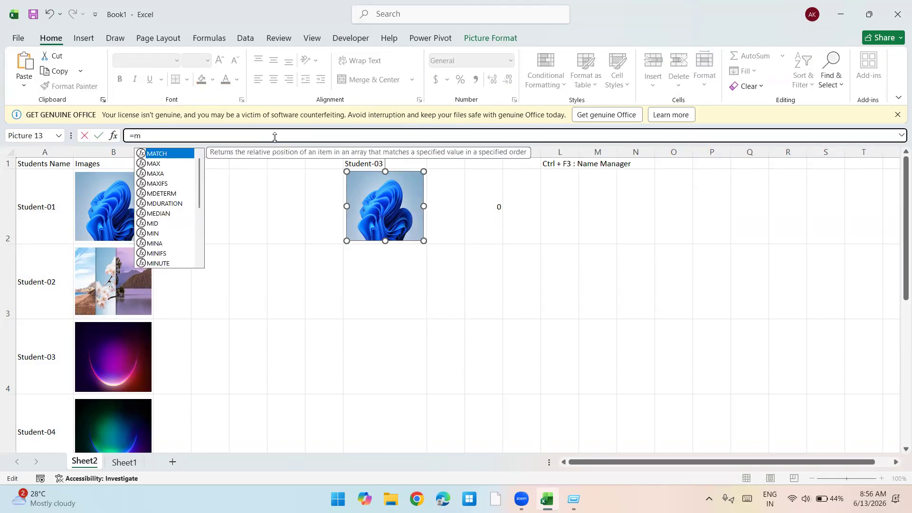
{"action": "key", "text": "Return"}
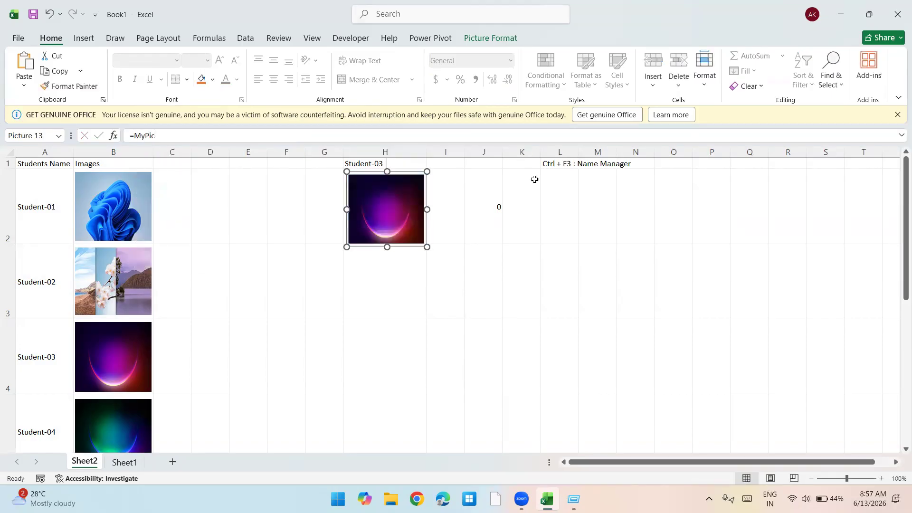
Step: Test the picture lookup by choosing several students from the drop-down in H1, including Student-02 and finishing with Student-01
{"action": "left_click", "coordinate": [471, 165]}
{"action": "key", "text": "Left"}
{"action": "key", "text": "Left"}
{"action": "key", "text": "alt+Down"}
{"action": "key", "text": "Down"}
{"action": "key", "text": "Return"}
{"action": "key", "text": "alt+Down"}
{"action": "key", "text": "Down"}
{"action": "key", "text": "Down"}
{"action": "key", "text": "Down"}
{"action": "key", "text": "Return"}
{"action": "key", "text": "alt+Down"}
{"action": "key", "text": "Up"}
{"action": "key", "text": "Up"}
{"action": "key", "text": "Up"}
{"action": "key", "text": "Up"}
{"action": "key", "text": "Return"}
{"action": "key", "text": "alt+Down"}
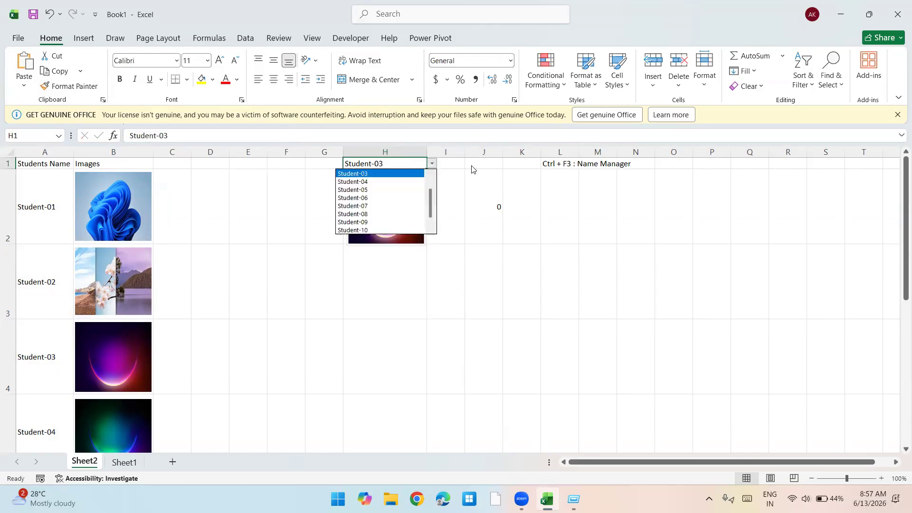
{"action": "key", "text": "Return"}
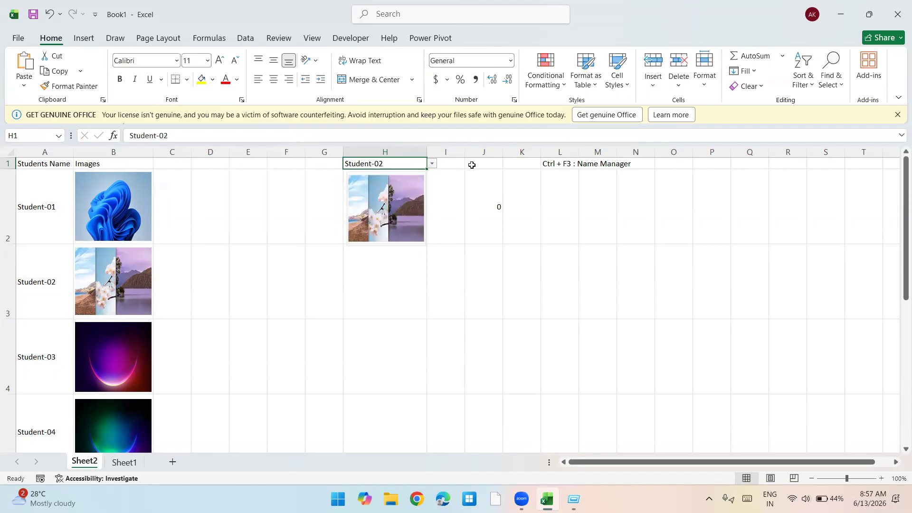
{"action": "key", "text": "alt+Down"}
{"action": "key", "text": "Up"}
{"action": "key", "text": "Return"}
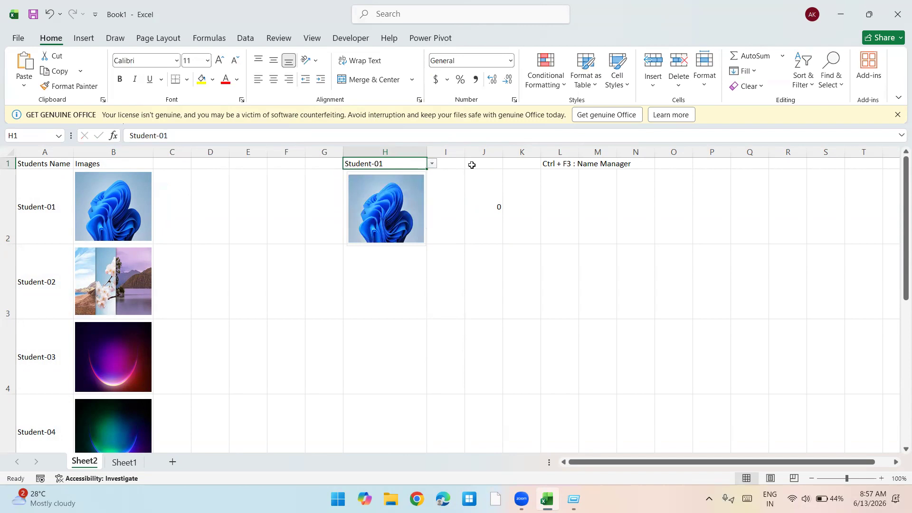
{"action": "key", "text": "Down"}
{"action": "key", "text": "Right"}
{"action": "key", "text": "Right"}
{"action": "key", "text": "Right"}
{"action": "key", "text": "Right"}
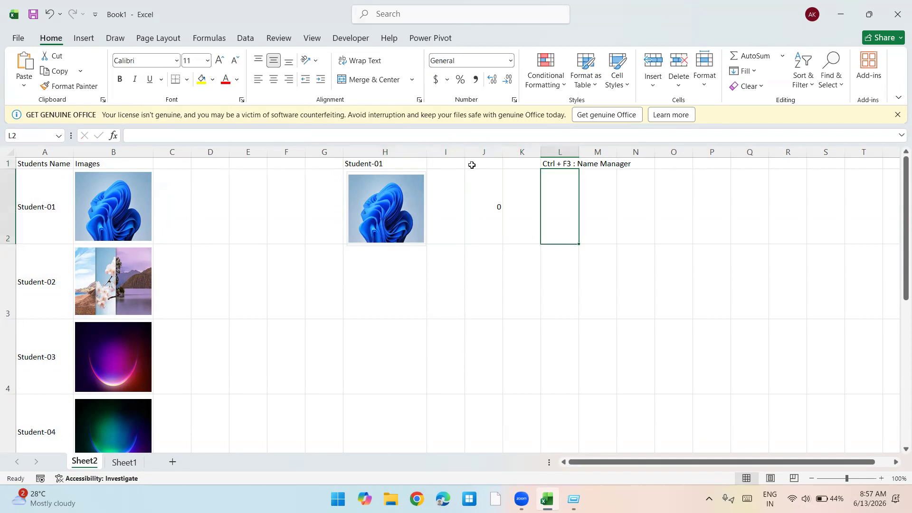
{"action": "key", "text": "Up"}
{"action": "key", "text": "Down"}
Step: Enter the text Files in cell G4
{"action": "key", "text": "Down"}
{"action": "key", "text": "Left"}
{"action": "key", "text": "Left"}
{"action": "key", "text": "Left"}
{"action": "key", "text": "Left"}
{"action": "key", "text": "Down"}
{"action": "key", "text": "Left"}
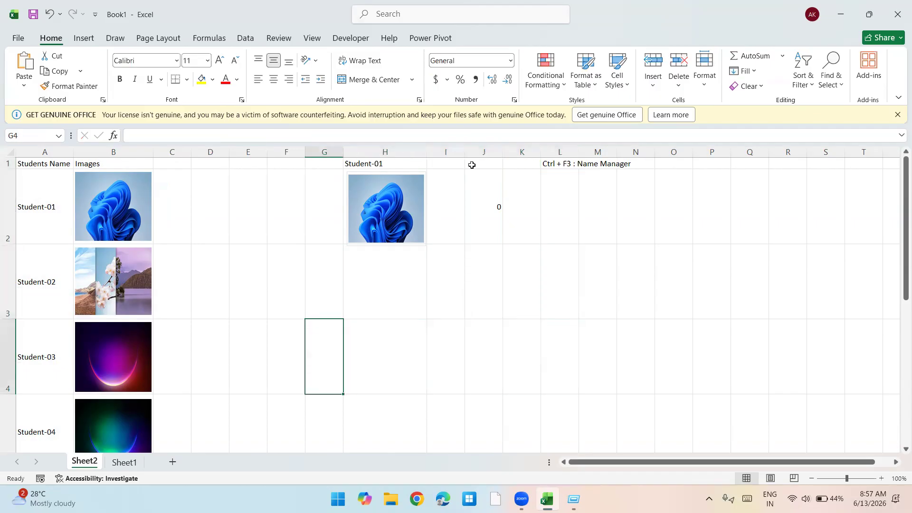
{"action": "type", "text": "F"}
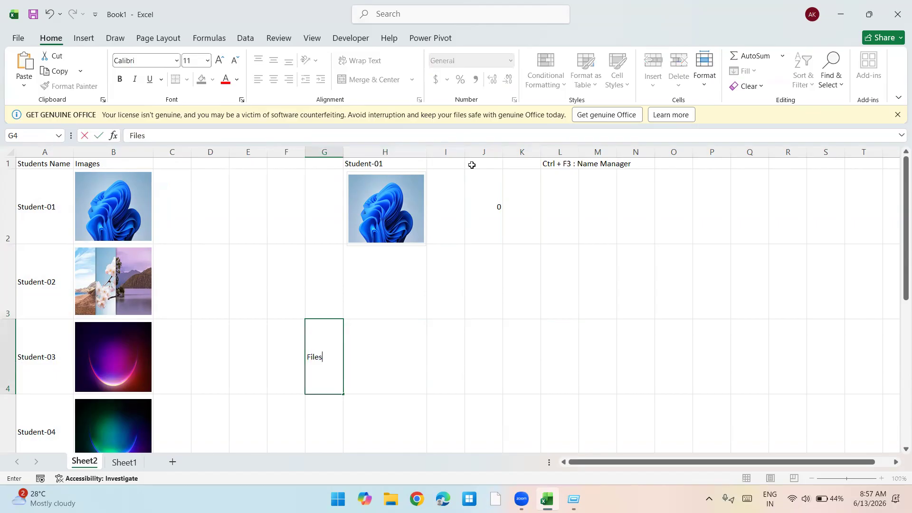
{"action": "type", "text": "iles"}
{"action": "key", "text": "Return"}
{"action": "key", "text": "Up"}
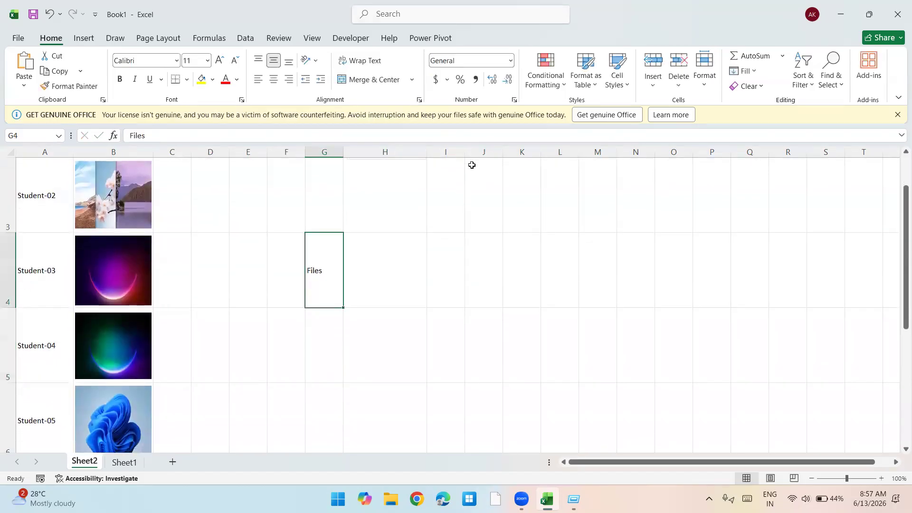
Step: Clear the text Files from cell G4 and return to the top of the sheet, selecting cell H3
{"action": "key", "text": "Delete"}
{"action": "key", "text": "ctrl+Up"}
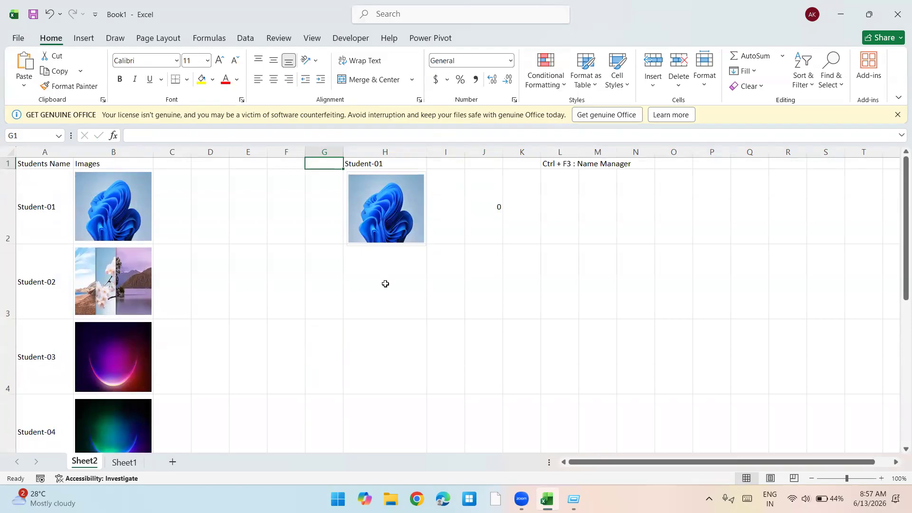
{"action": "left_click", "coordinate": [385, 283]}
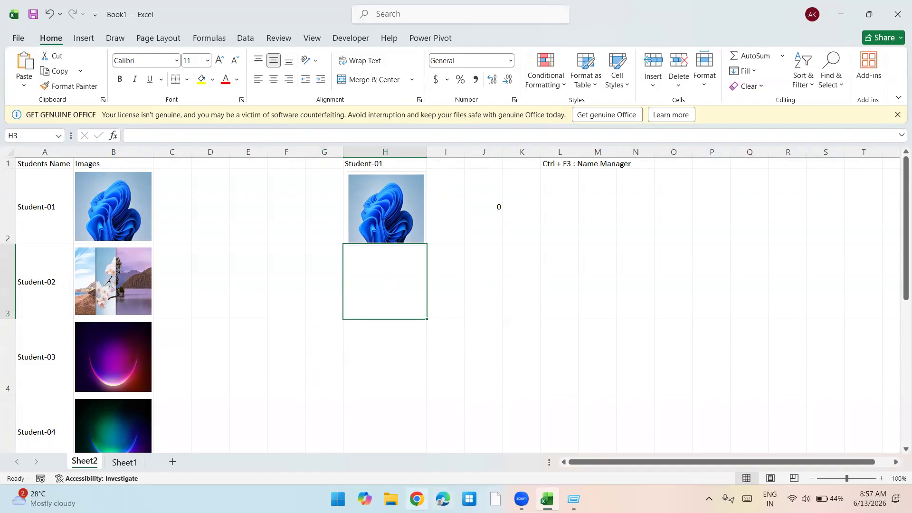
Step: Switch to Google Chrome with the Person 1 profile and search the web for simple icard format
{"action": "left_click", "coordinate": [416, 499]}
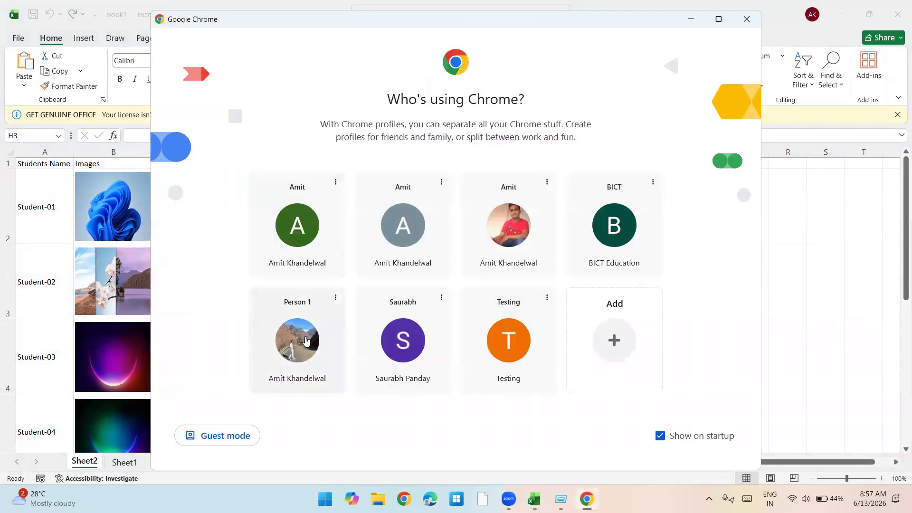
{"action": "left_click", "coordinate": [305, 334]}
{"action": "left_click", "coordinate": [192, 36]}
{"action": "type", "text": "i"}
{"action": "key", "text": "BackSpace"}
{"action": "type", "text": "simple"}
{"action": "type", "text": "ic"}
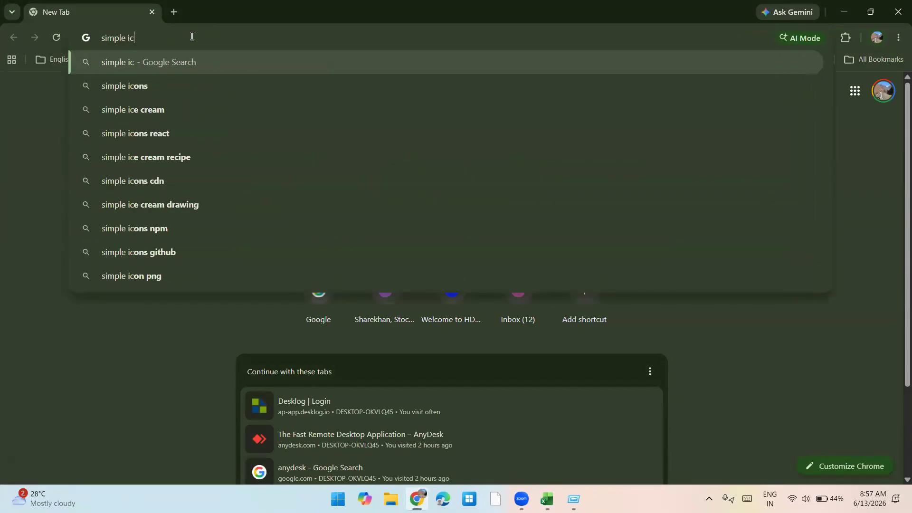
{"action": "type", "text": "ard format"}
{"action": "key", "text": "Return"}
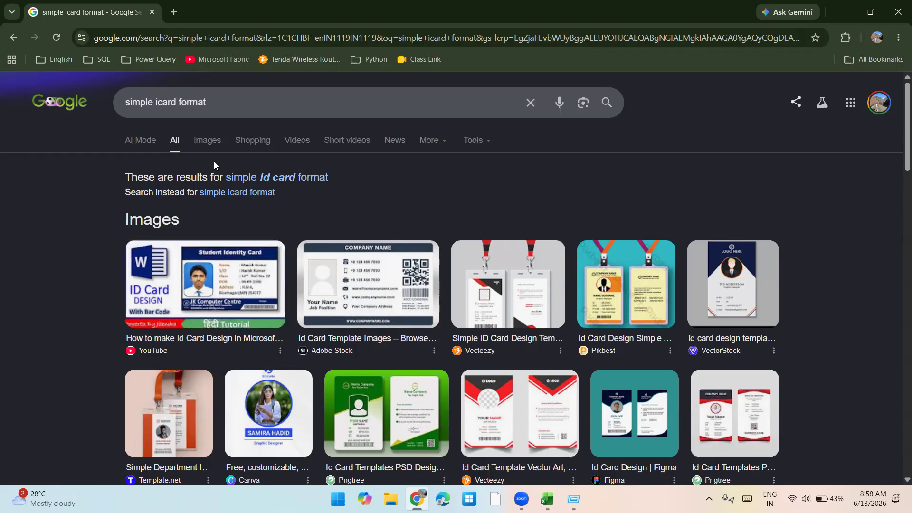
Step: Browse the image results and preview the Student Identity Card design from YouTube, closing the video page it opens
{"action": "left_click", "coordinate": [208, 145]}
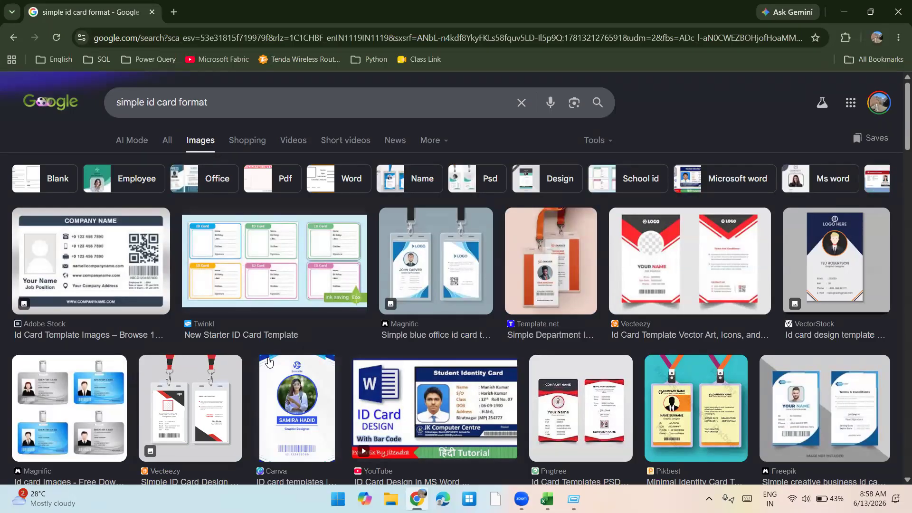
{"action": "scroll", "coordinate": [452, 336], "scroll_direction": "down", "scroll_amount": 1}
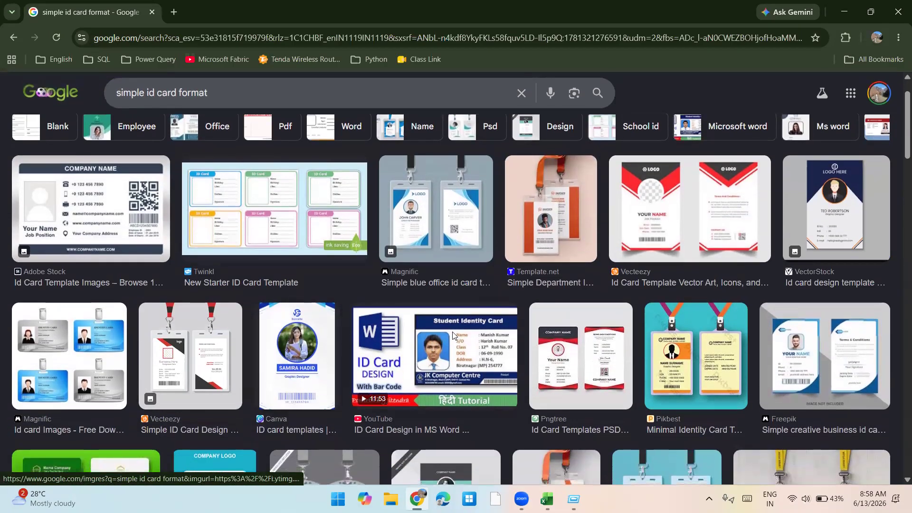
{"action": "left_click", "coordinate": [452, 335]}
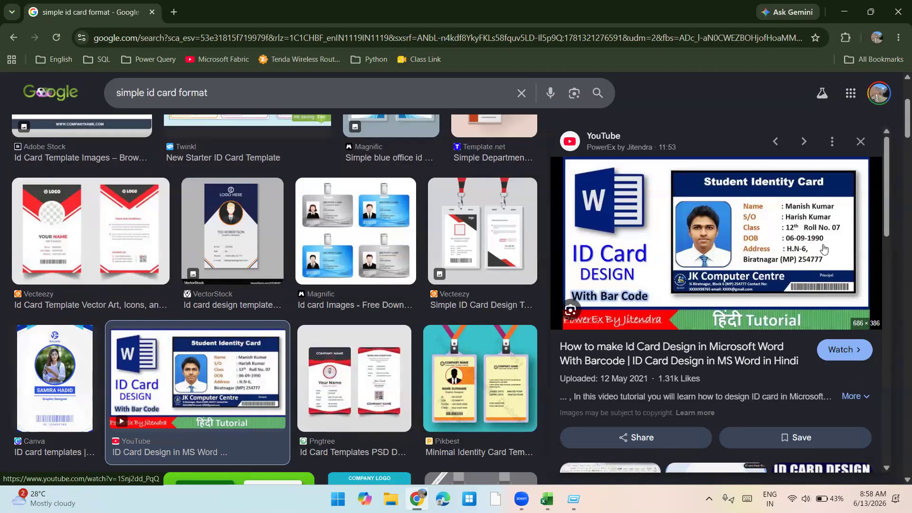
{"action": "left_click", "coordinate": [717, 253]}
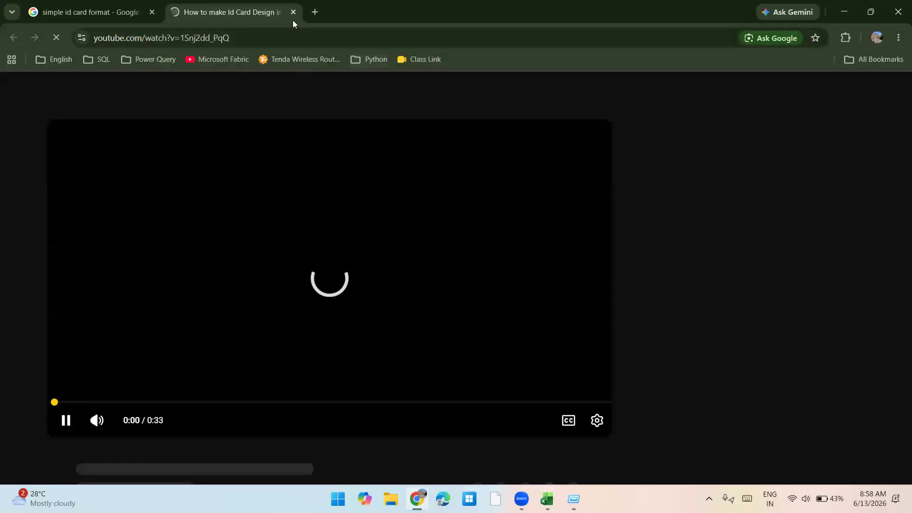
{"action": "left_click", "coordinate": [291, 17]}
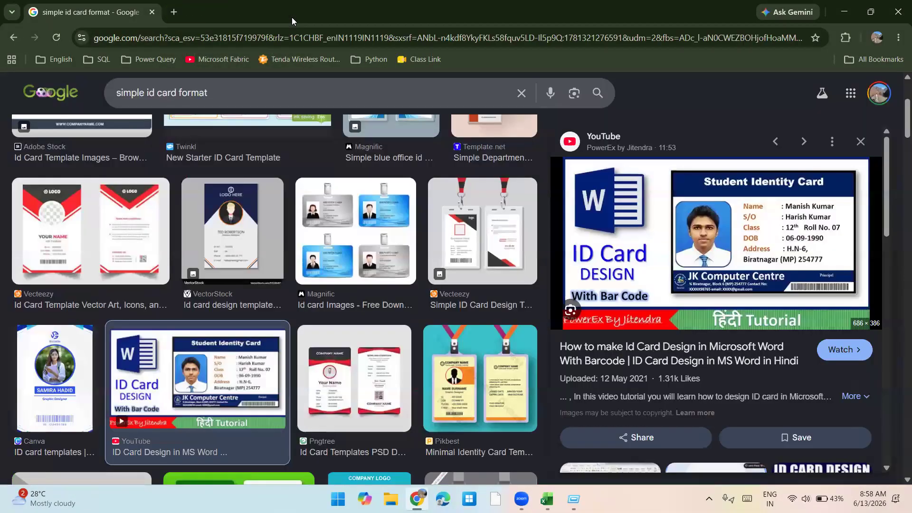